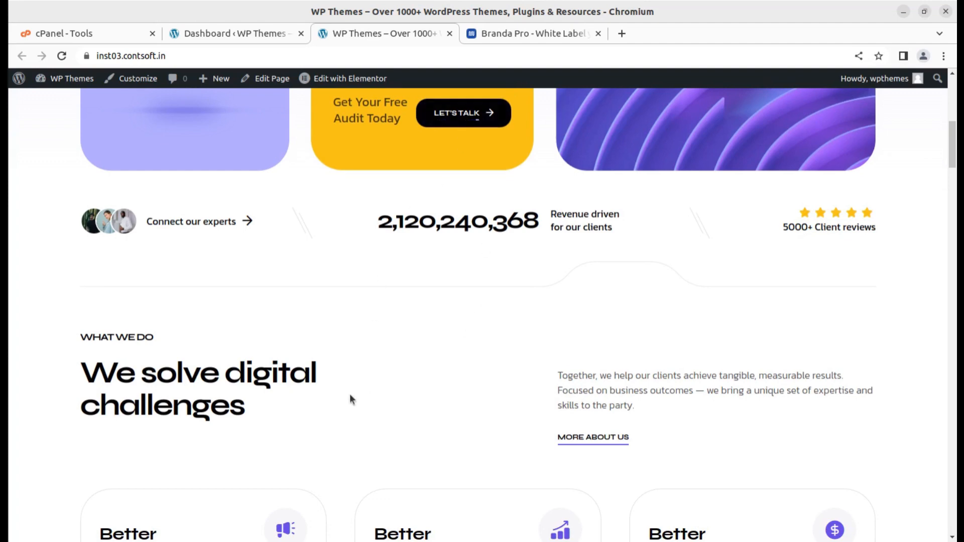
# Look through the WordPress site's homepage from the hero banner to the Our Capabilities section.
pyautogui.scroll(-3, 350, 394)
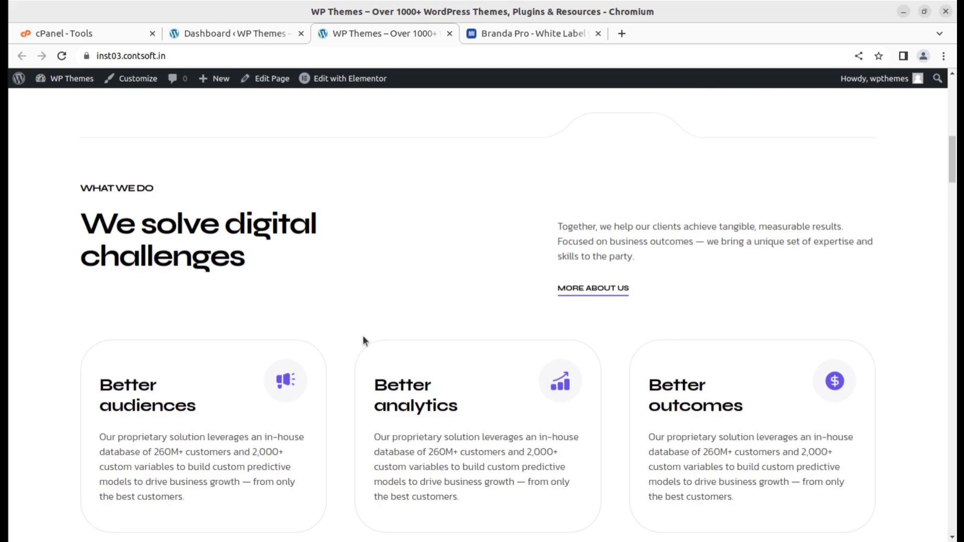
pyautogui.scroll(9, 362, 335)
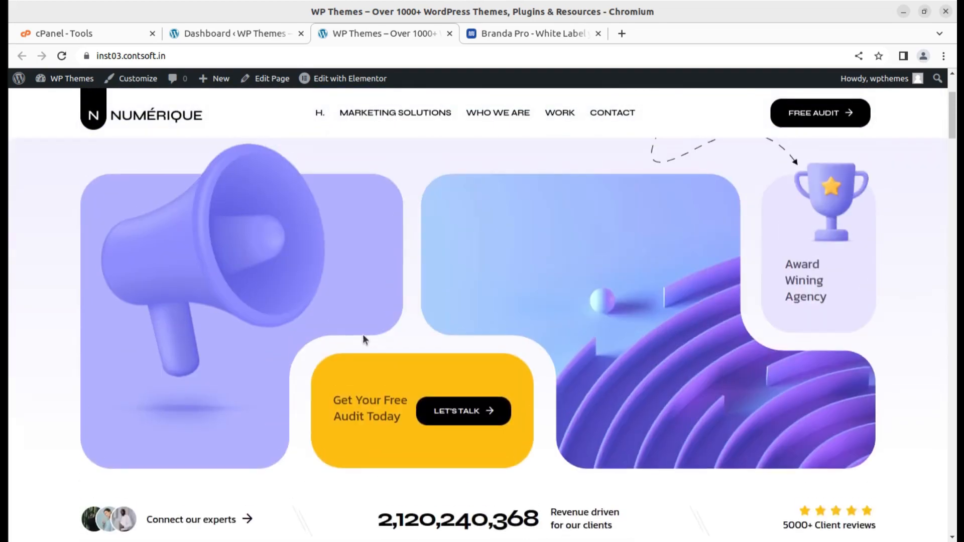
pyautogui.scroll(-12, 467, 273)
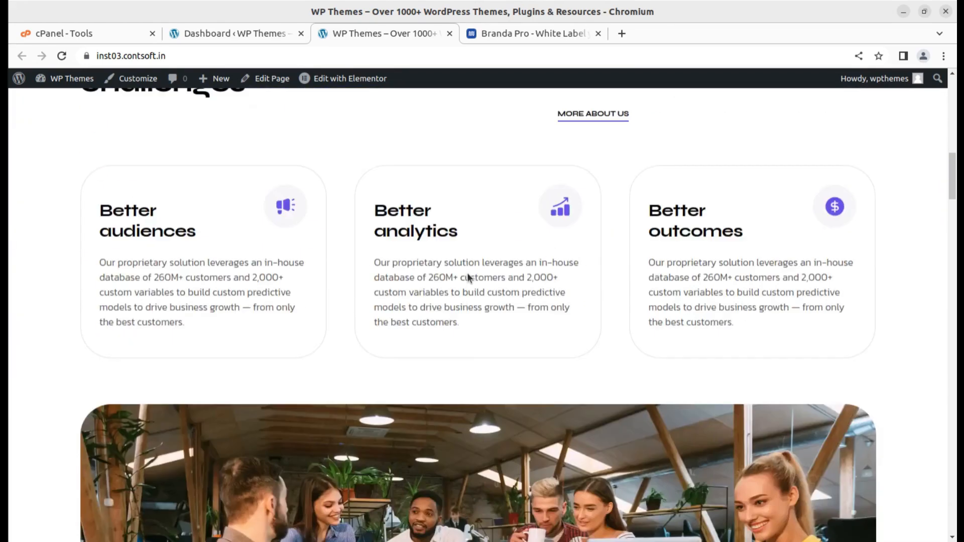
pyautogui.scroll(-2, 467, 273)
pyautogui.scroll(-3, 466, 197)
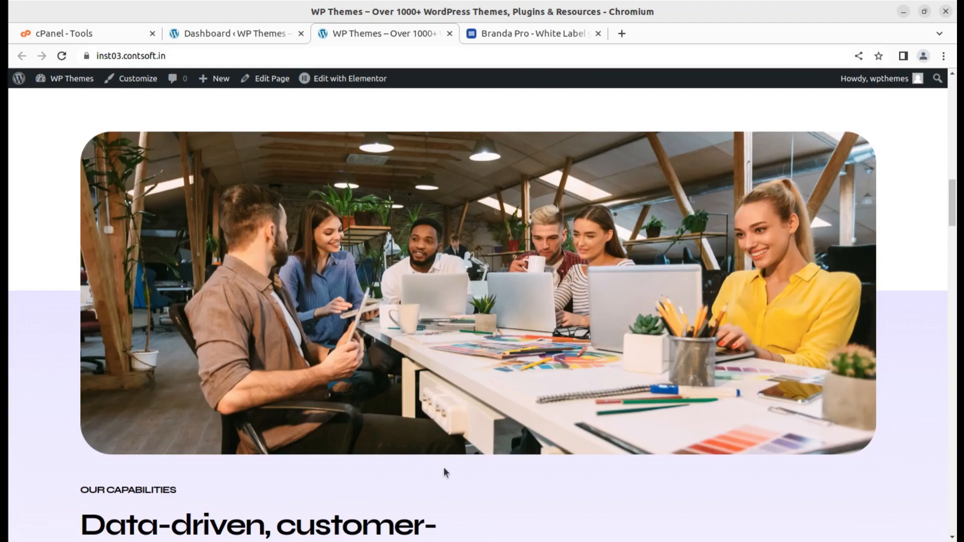
pyautogui.scroll(-4, 444, 469)
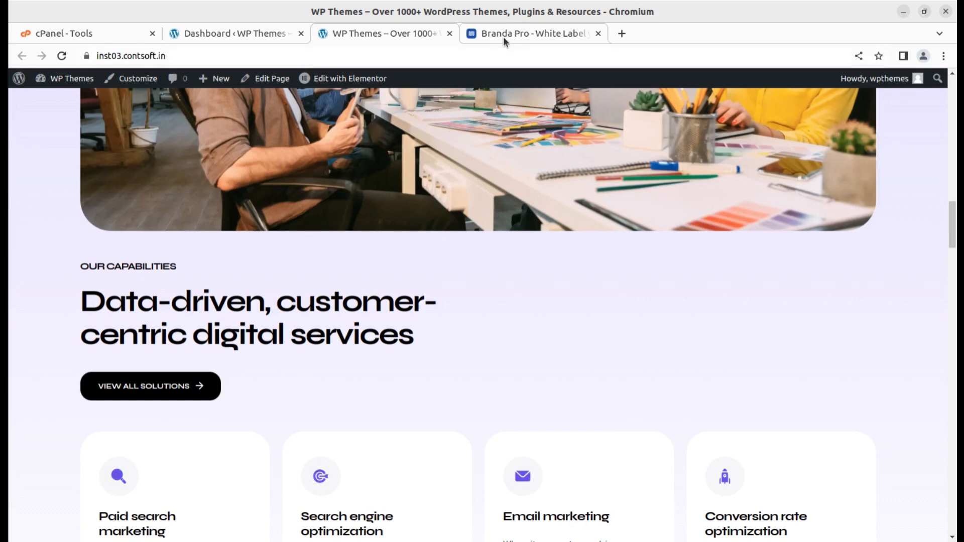
# Switch to the Branda Pro product page and read its white labeling and Completely overhaul WordPress sections.
pyautogui.moveTo(504, 37)
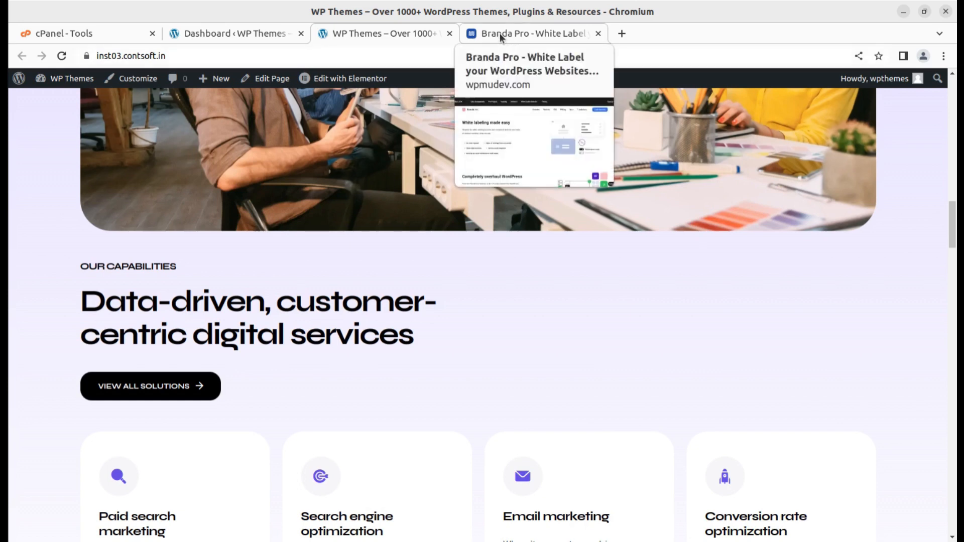
pyautogui.click(499, 33)
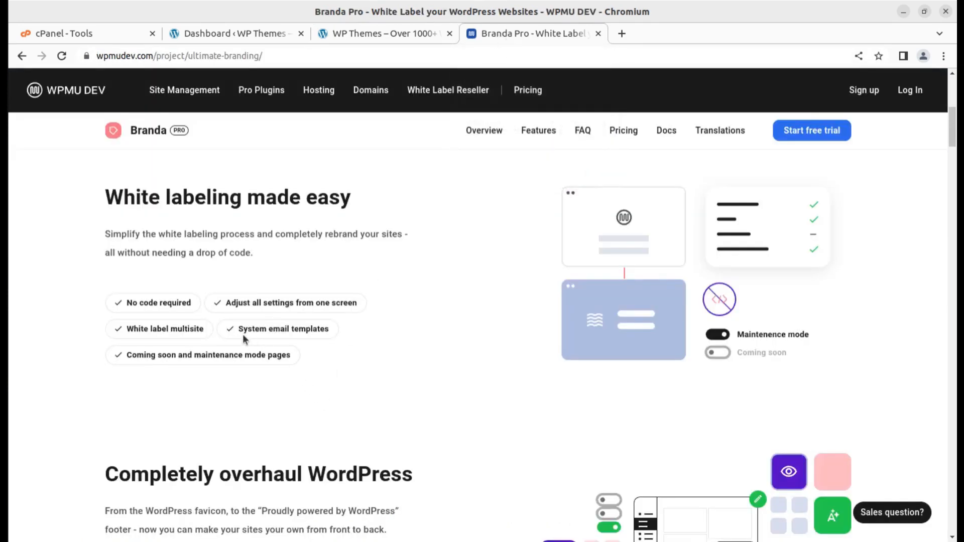
pyautogui.moveTo(103, 199); pyautogui.dragTo(348, 199)
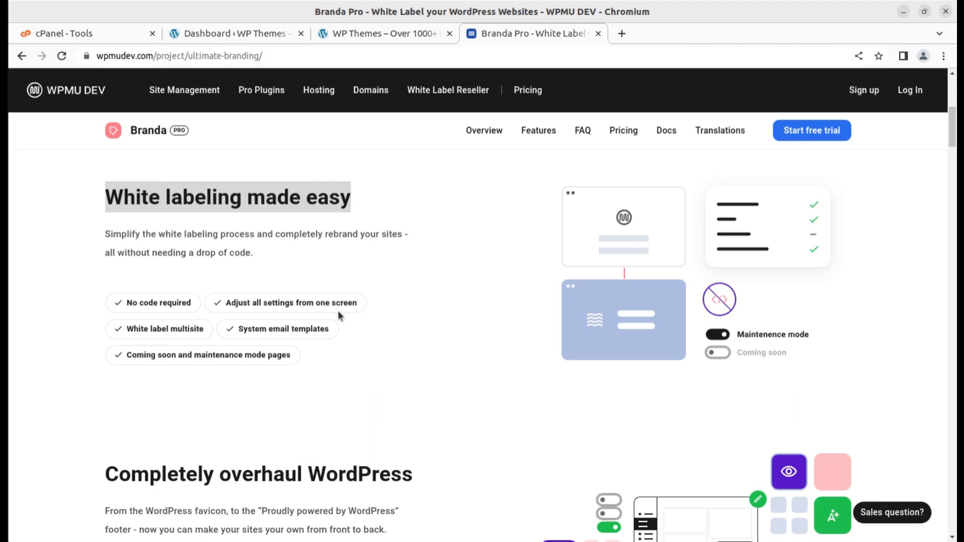
pyautogui.scroll(5, 372, 338)
pyautogui.scroll(1, 374, 339)
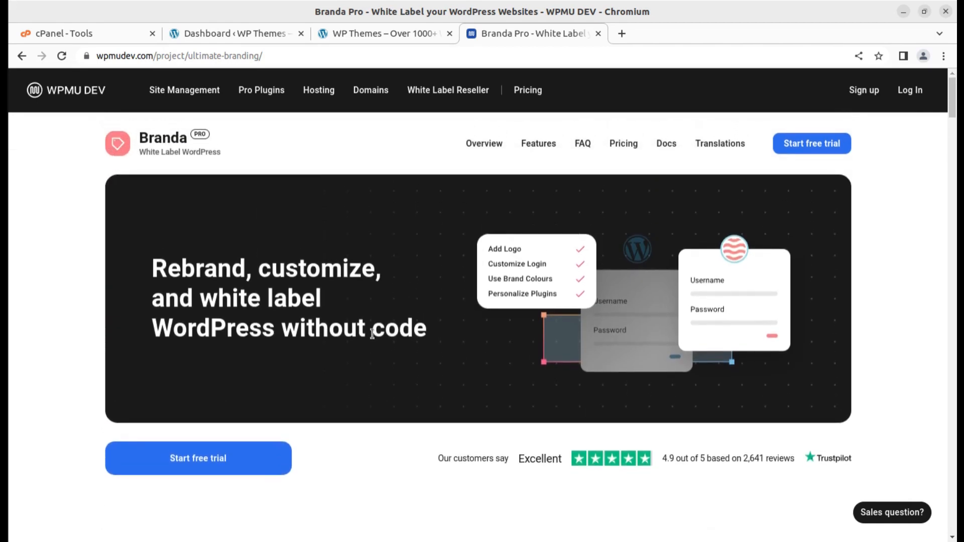
pyautogui.scroll(-2, 360, 360)
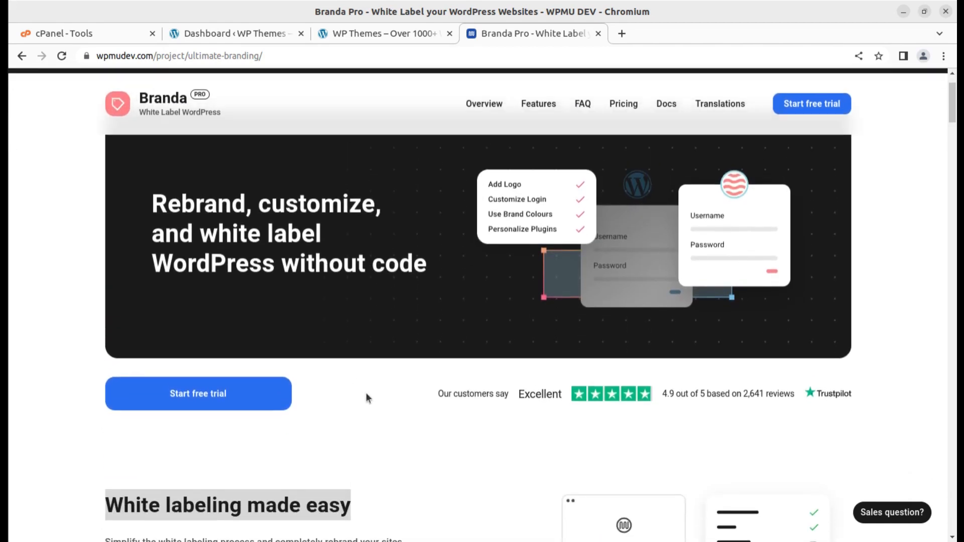
pyautogui.scroll(2, 366, 394)
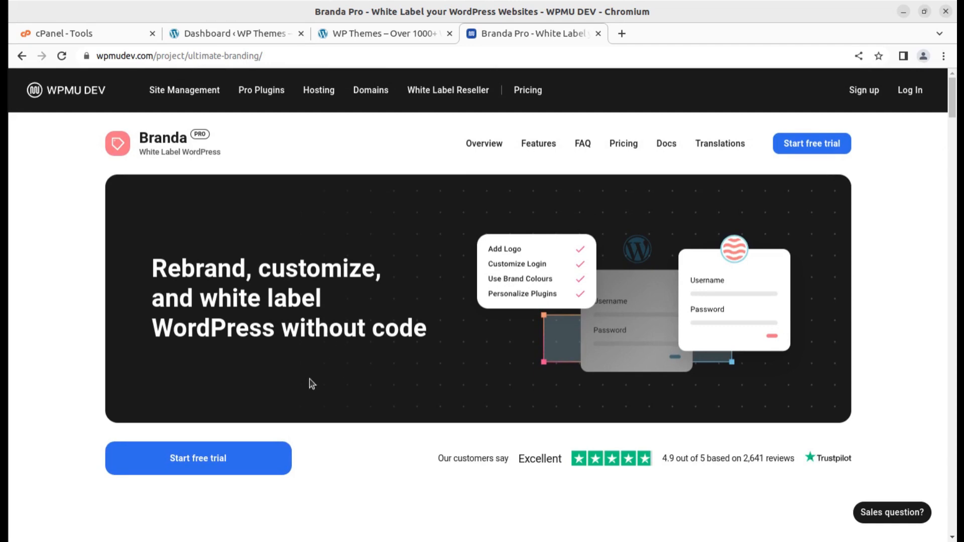
pyautogui.scroll(-3, 389, 403)
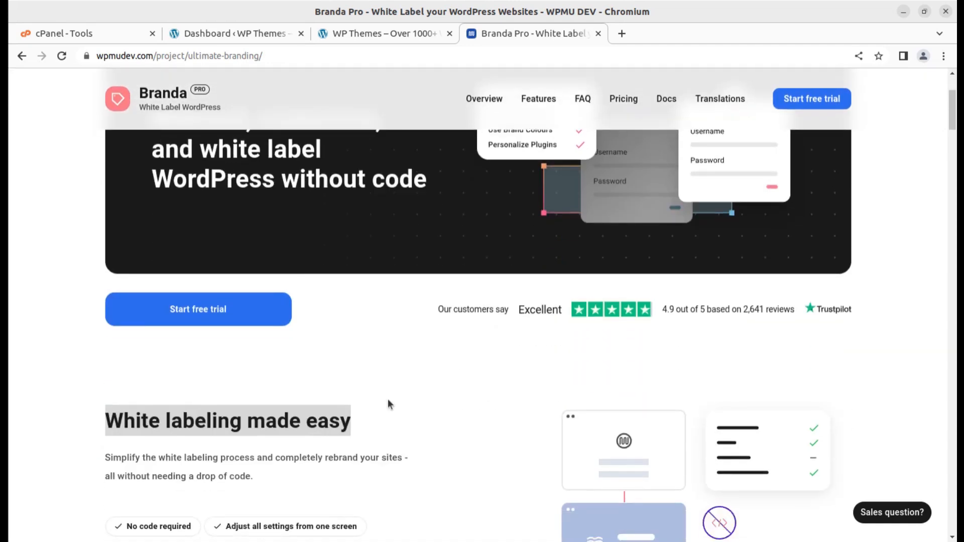
pyautogui.scroll(-3, 355, 402)
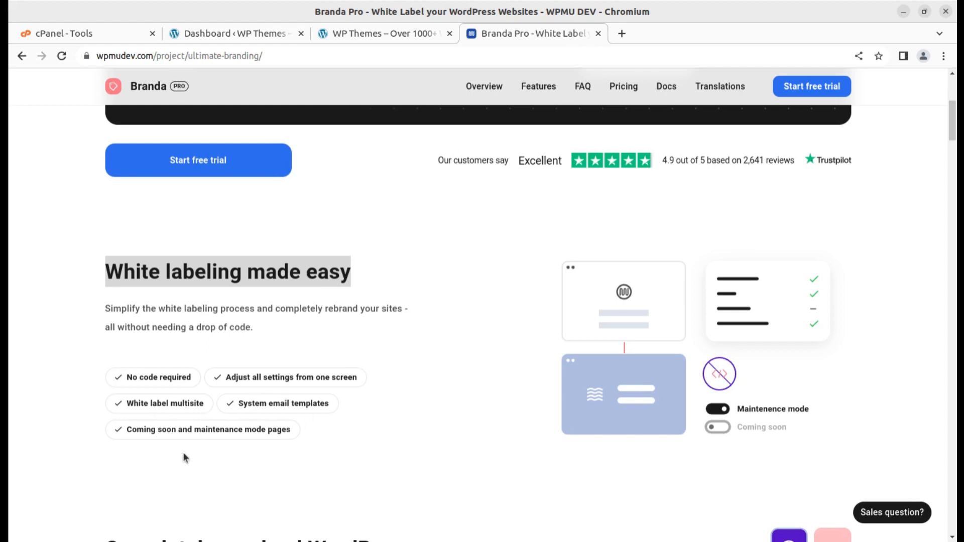
pyautogui.scroll(-3, 303, 439)
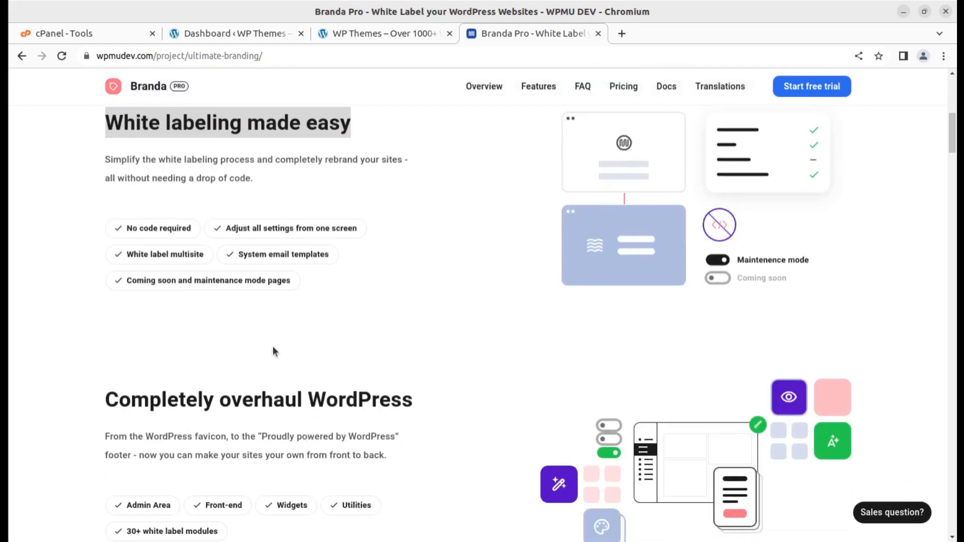
pyautogui.scroll(-1, 273, 346)
pyautogui.scroll(-2, 274, 347)
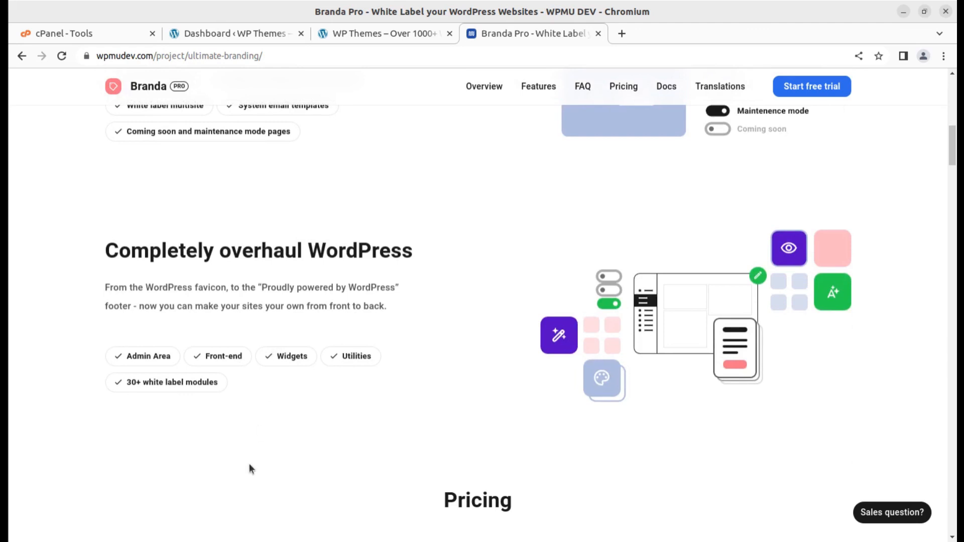
pyautogui.scroll(-2, 172, 390)
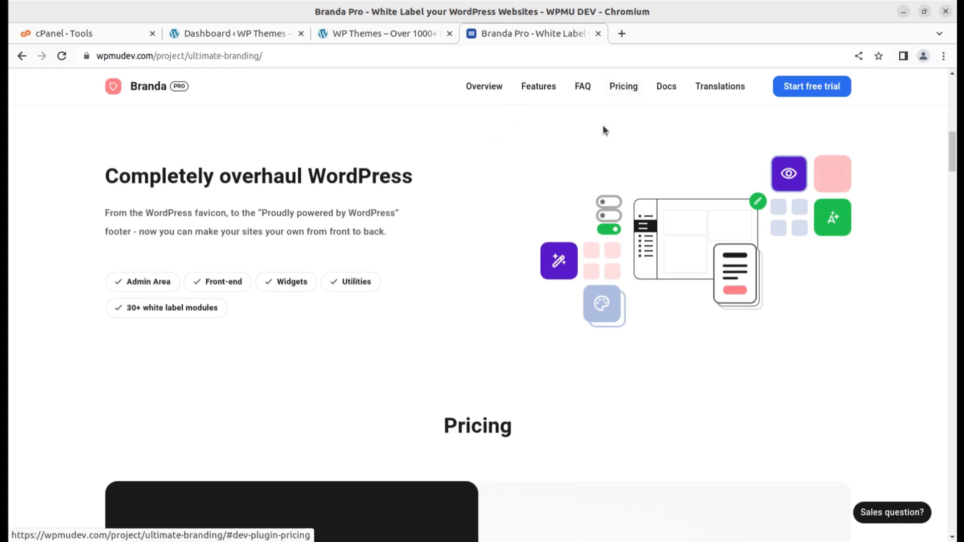
# Reread the Branda Pro feature highlights and examine the plan details in the Pricing section.
pyautogui.scroll(6, 603, 130)
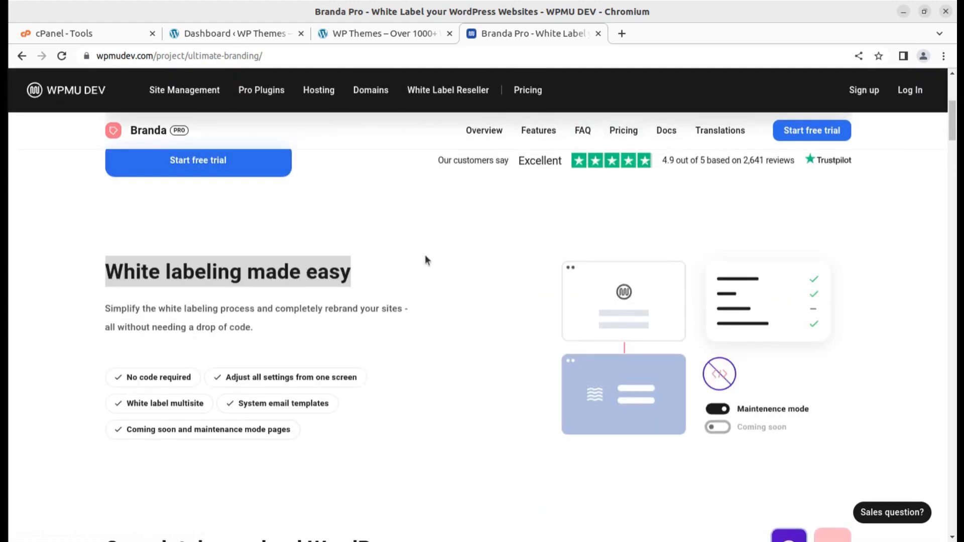
pyautogui.scroll(-3, 436, 274)
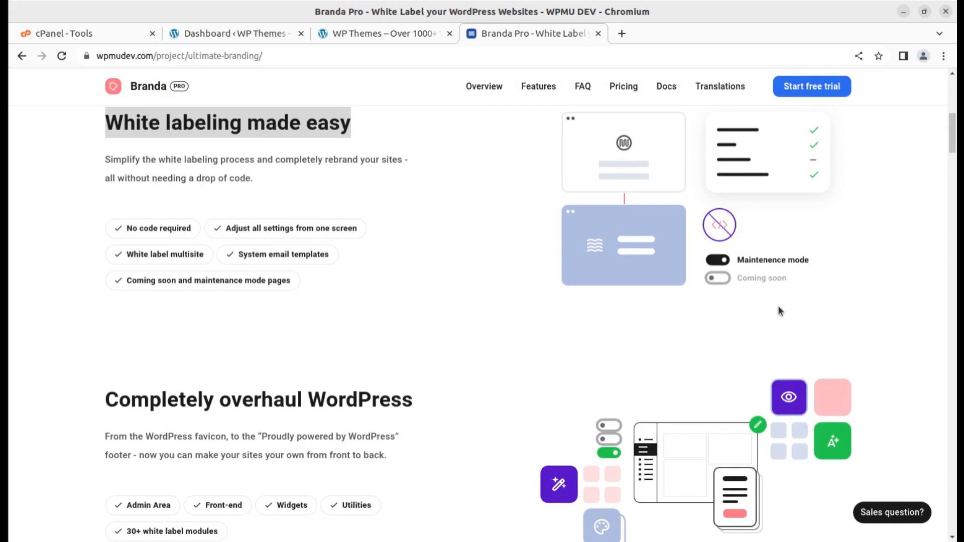
pyautogui.scroll(-3, 467, 362)
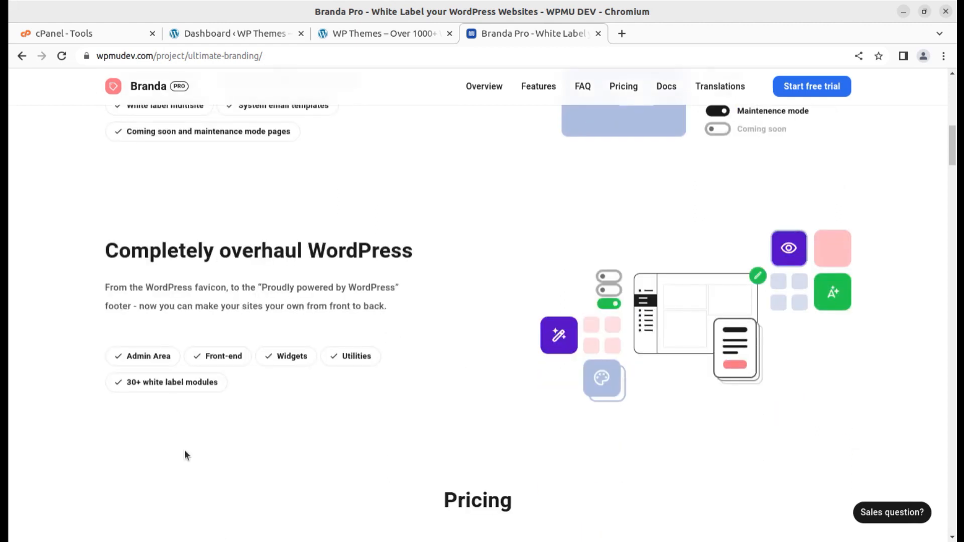
pyautogui.scroll(-6, 336, 394)
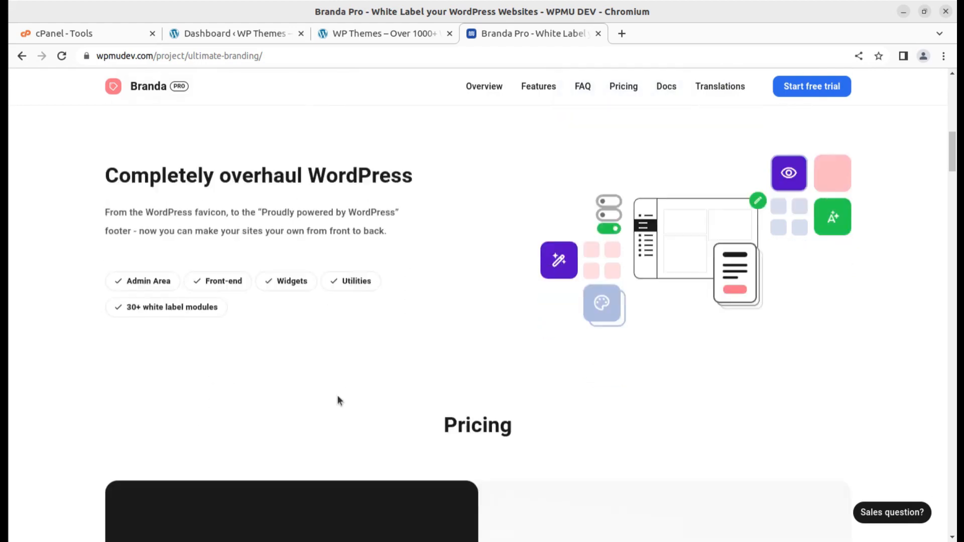
pyautogui.scroll(-3, 549, 330)
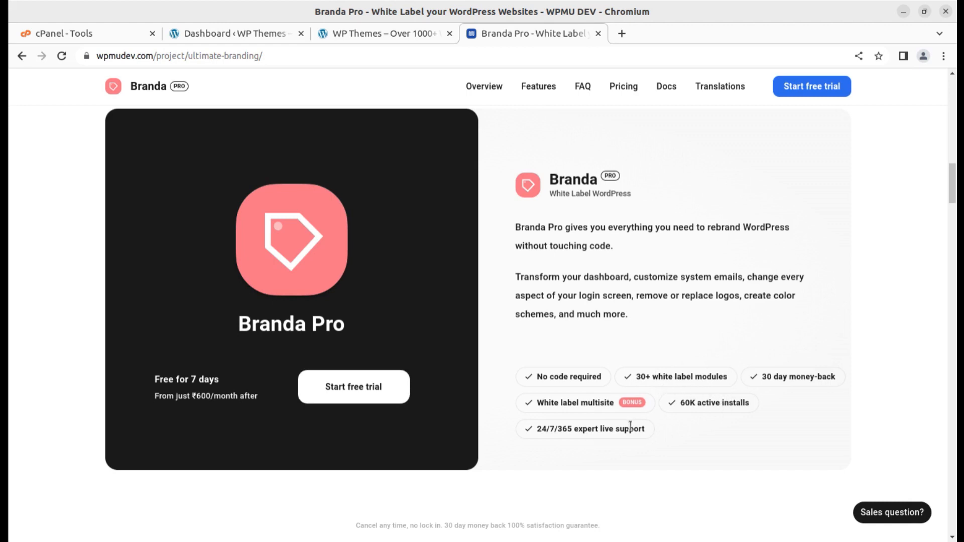
pyautogui.scroll(-4, 654, 432)
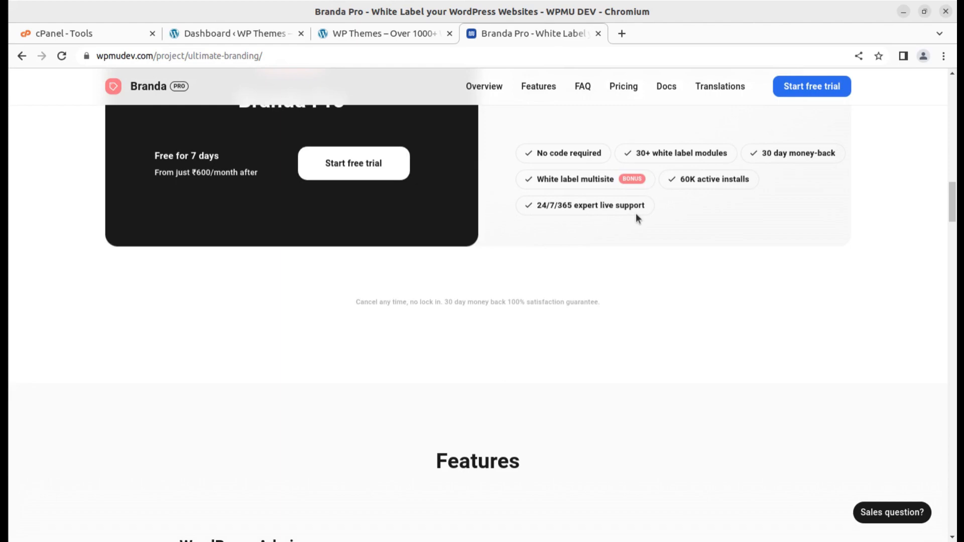
pyautogui.scroll(14, 636, 213)
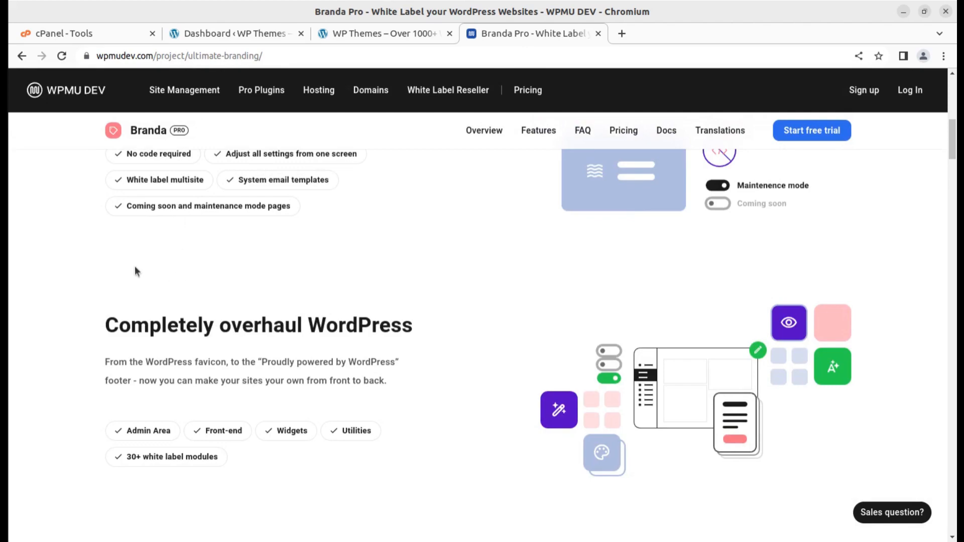
pyautogui.scroll(-9, 451, 276)
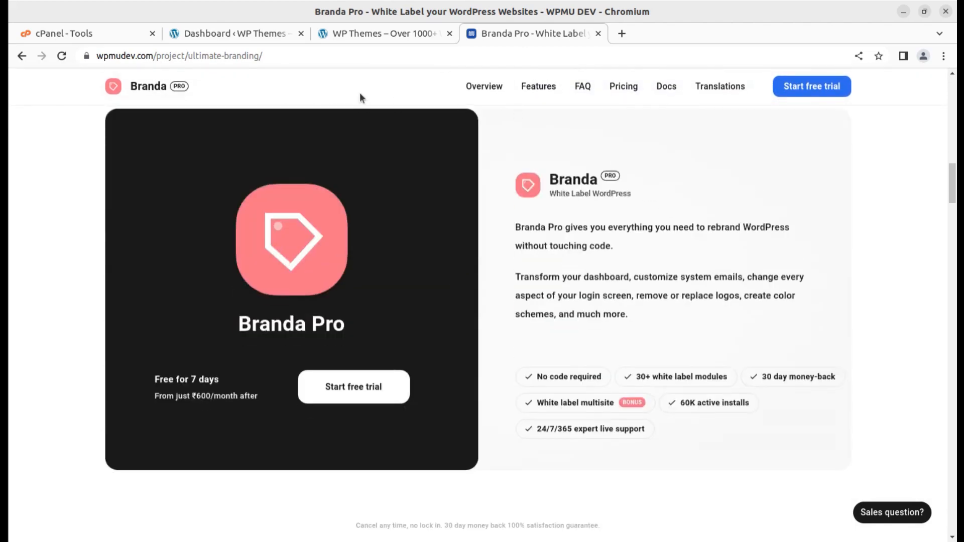
# Revisit the site's homepage and the Branda Pro page, and check the plugin zip in the brandapro_v3.4.10 folder in the file manager.
pyautogui.click(372, 34)
pyautogui.scroll(11, 348, 259)
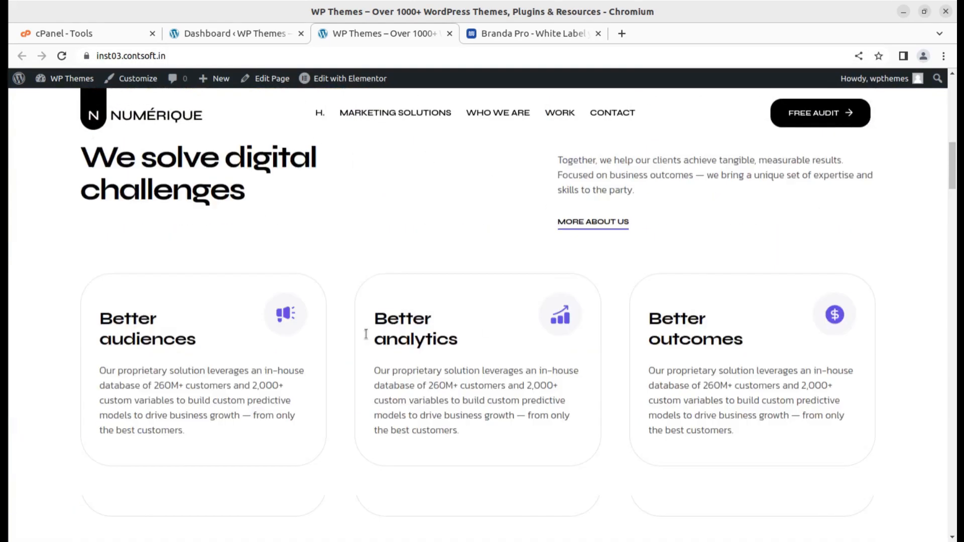
pyautogui.scroll(10, 367, 334)
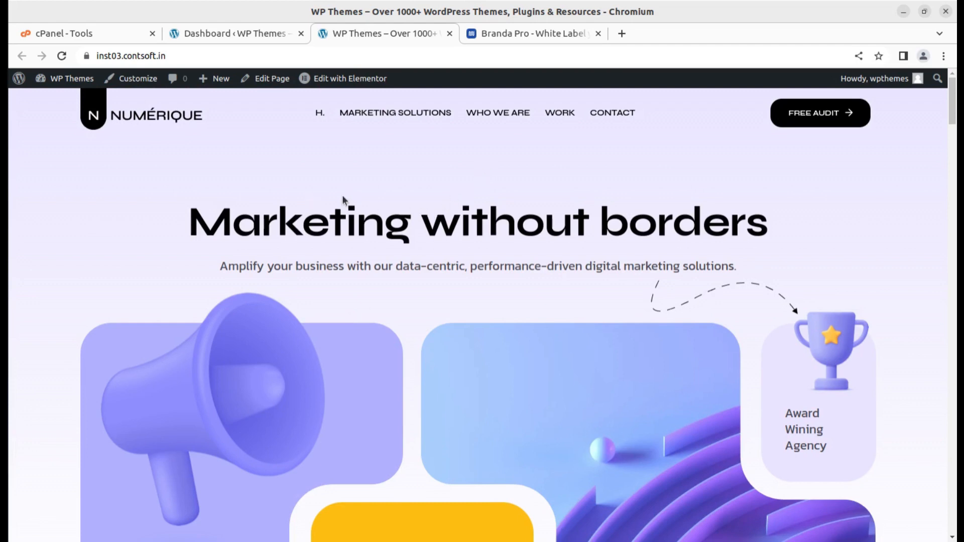
pyautogui.hotkey('alt', 'Tab')
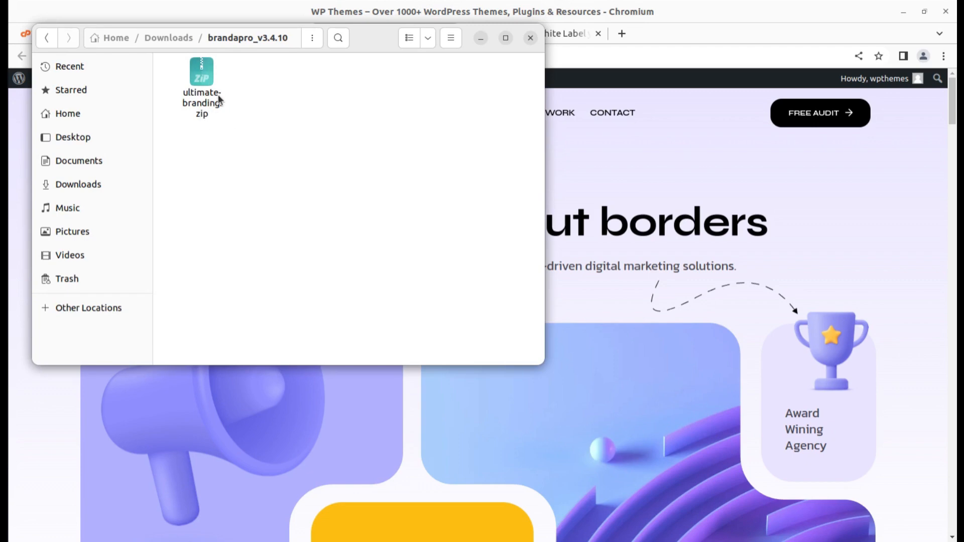
pyautogui.hotkey('alt', 'Tab')
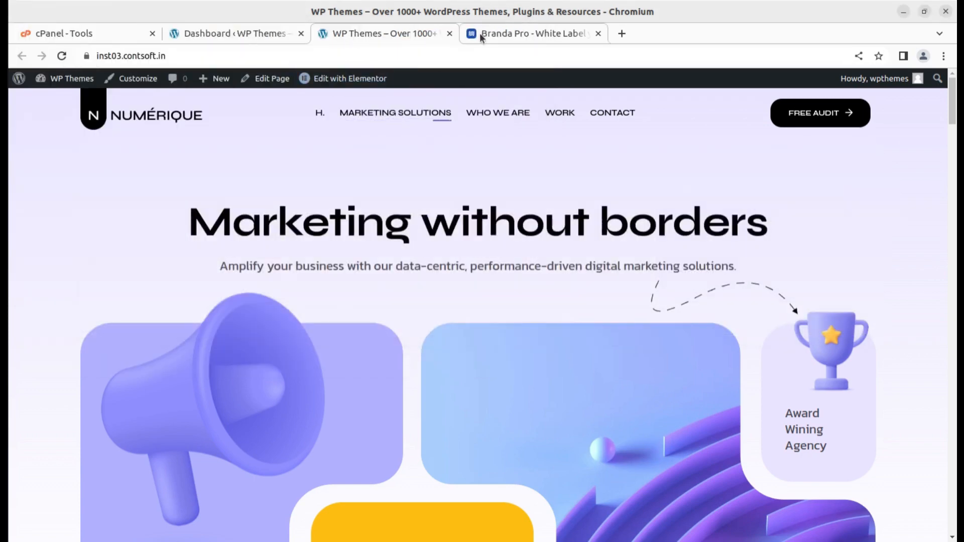
pyautogui.click(480, 33)
pyautogui.scroll(4, 229, 216)
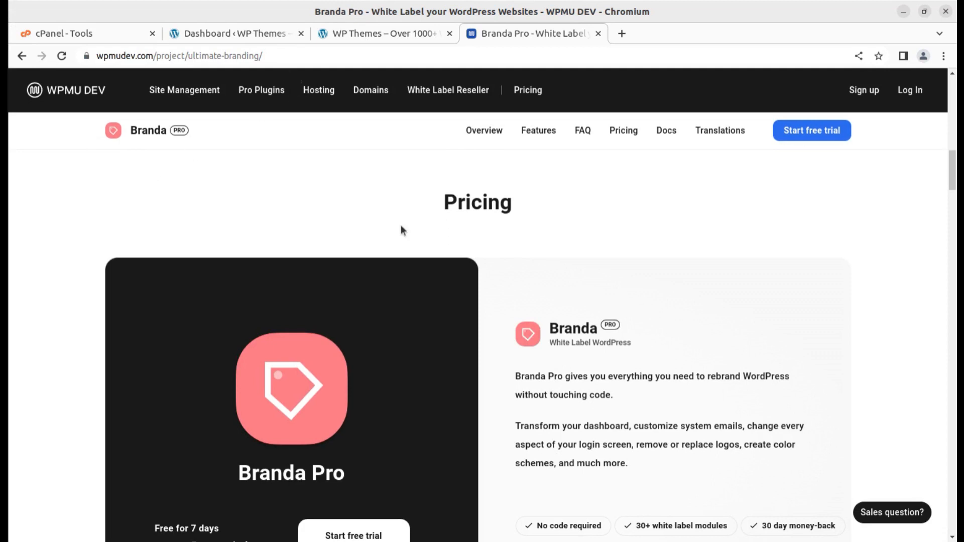
# Open the plugin upload form on the Add Plugins page of the site's WordPress dashboard.
pyautogui.click(260, 33)
pyautogui.moveTo(50, 368)
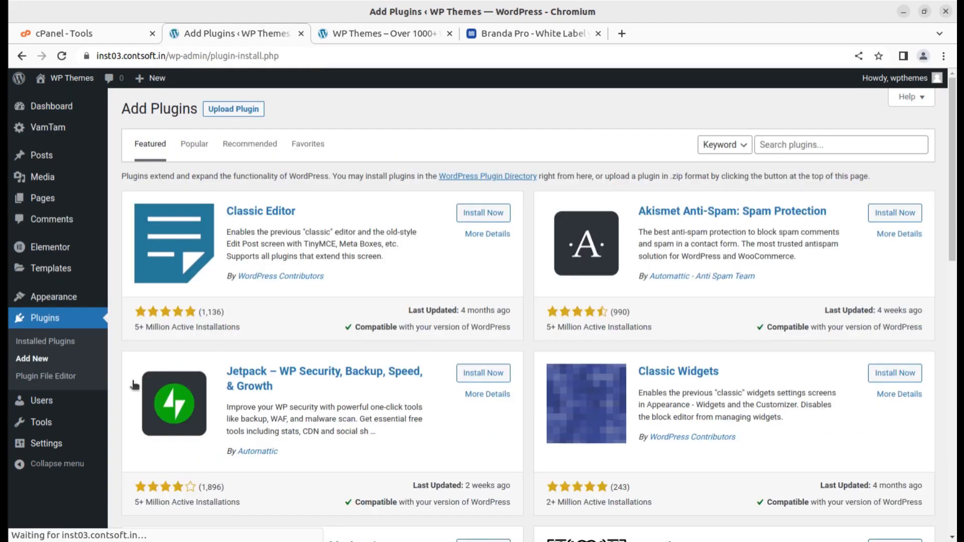
pyautogui.click(228, 110)
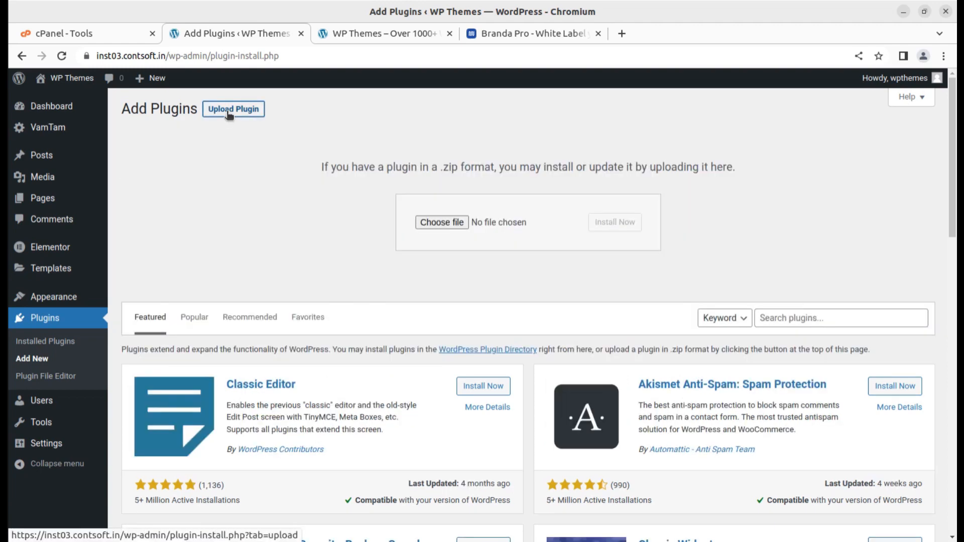
# Choose ultimate-branding.zip from the brandapro_v3.4.10 folder in Downloads and install it as a plugin.
pyautogui.click(433, 221)
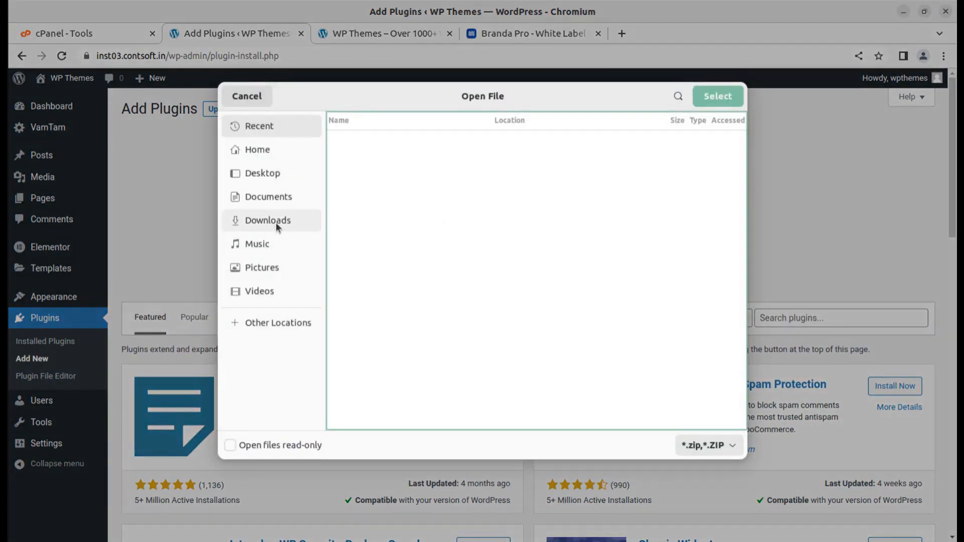
pyautogui.click(276, 221)
pyautogui.doubleClick(386, 167)
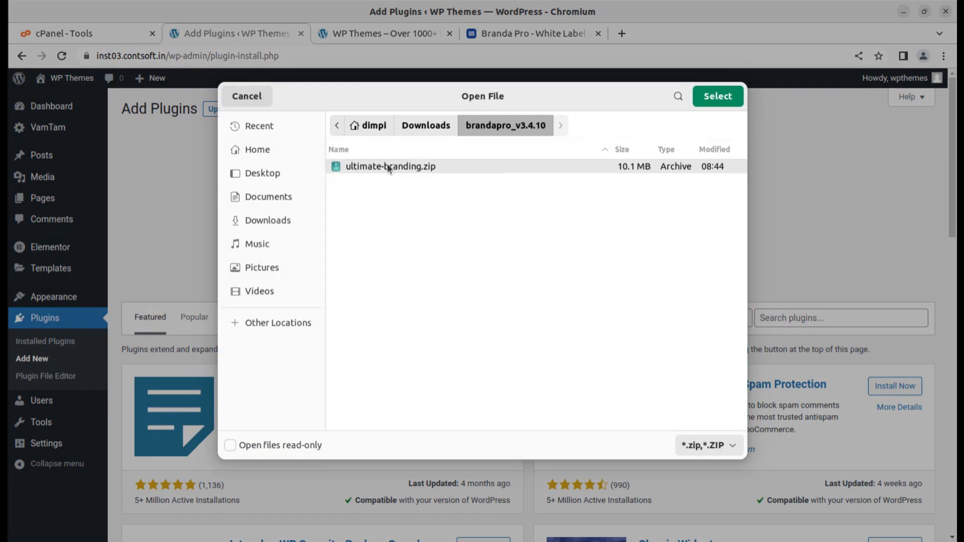
pyautogui.click(698, 98)
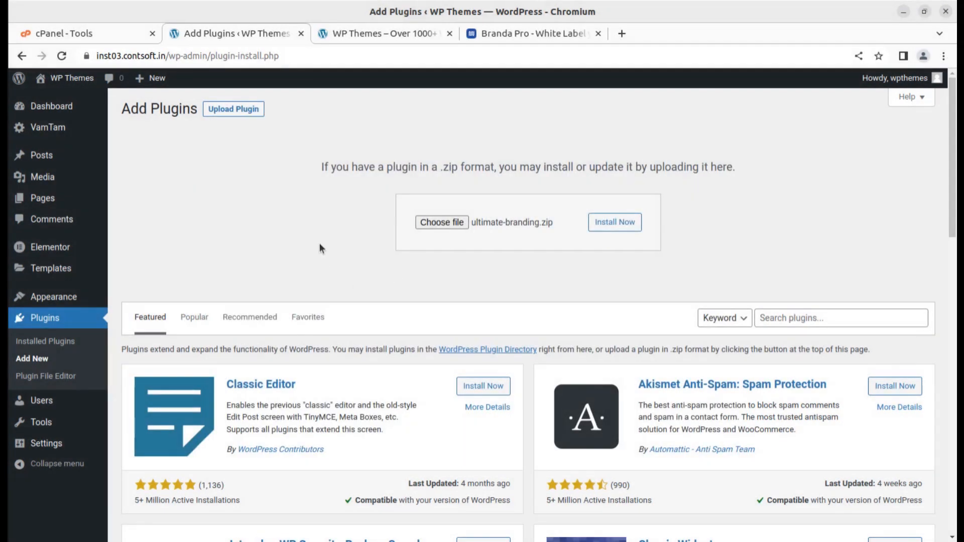
pyautogui.click(617, 227)
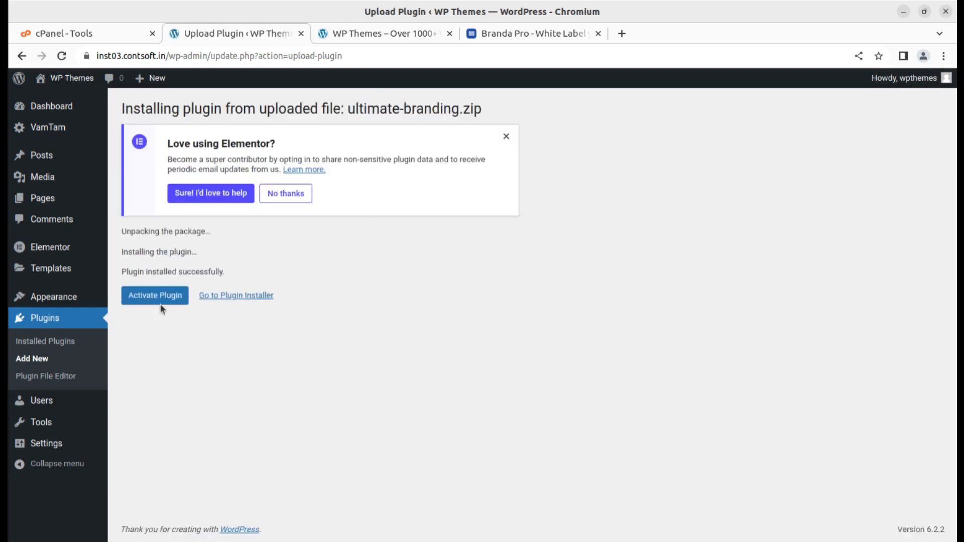
# Activate the Branda Pro plugin and open its settings from the installed plugins list.
pyautogui.click(159, 305)
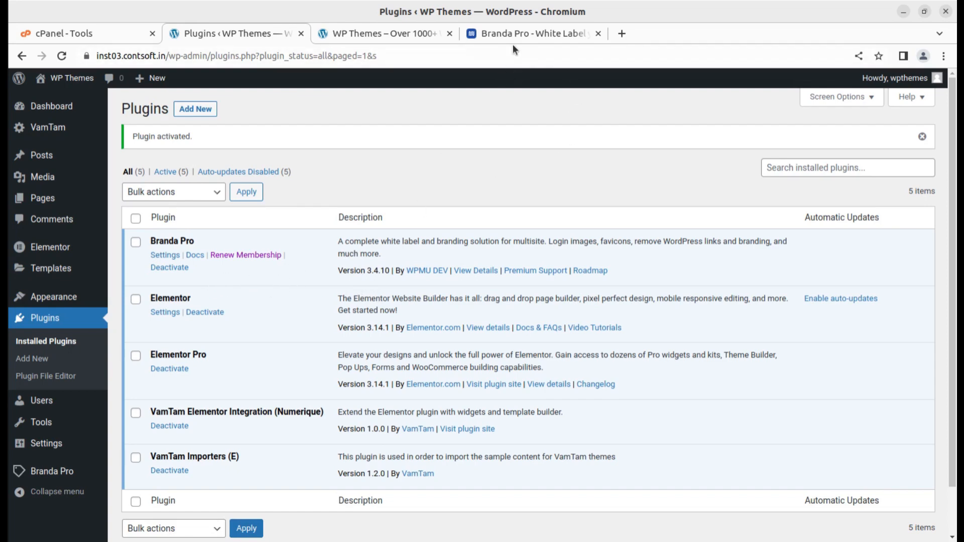
pyautogui.click(523, 35)
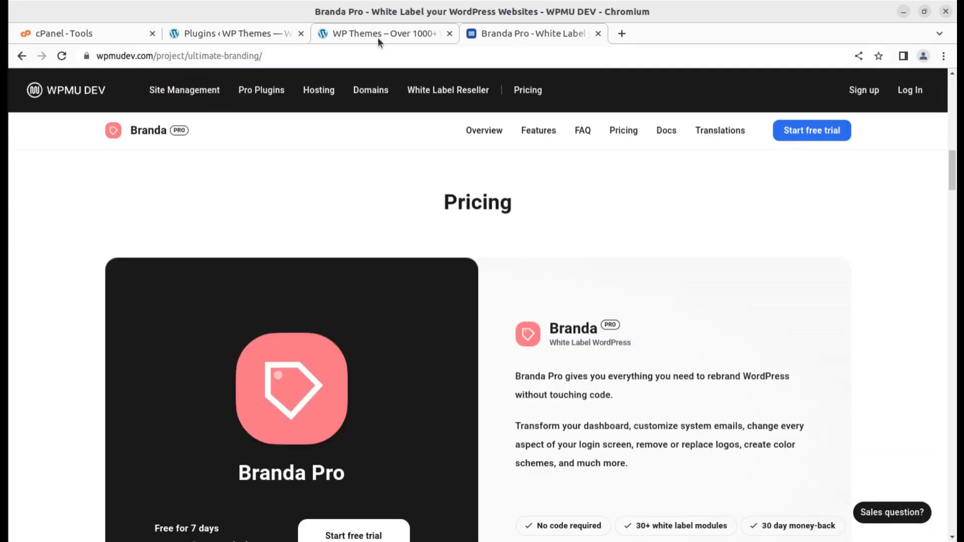
pyautogui.click(229, 34)
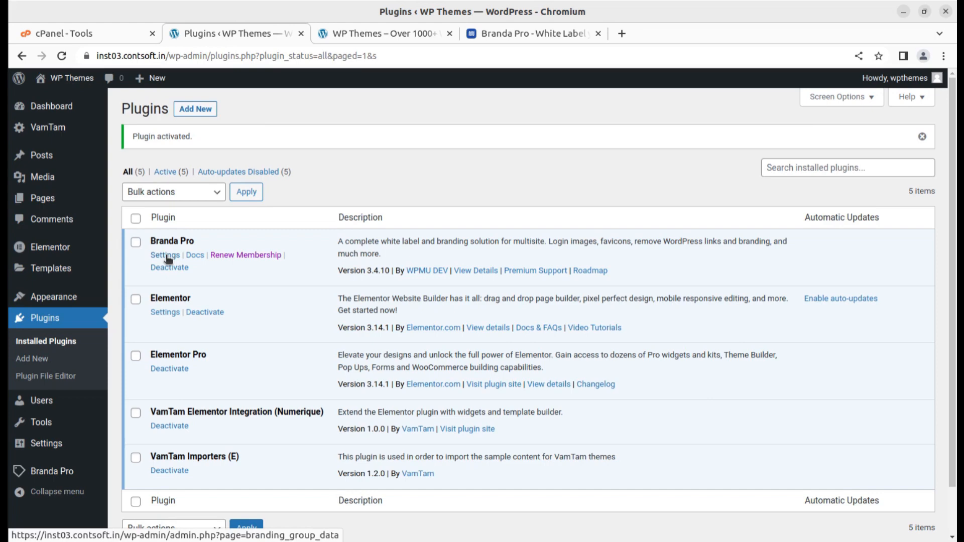
pyautogui.click(166, 256)
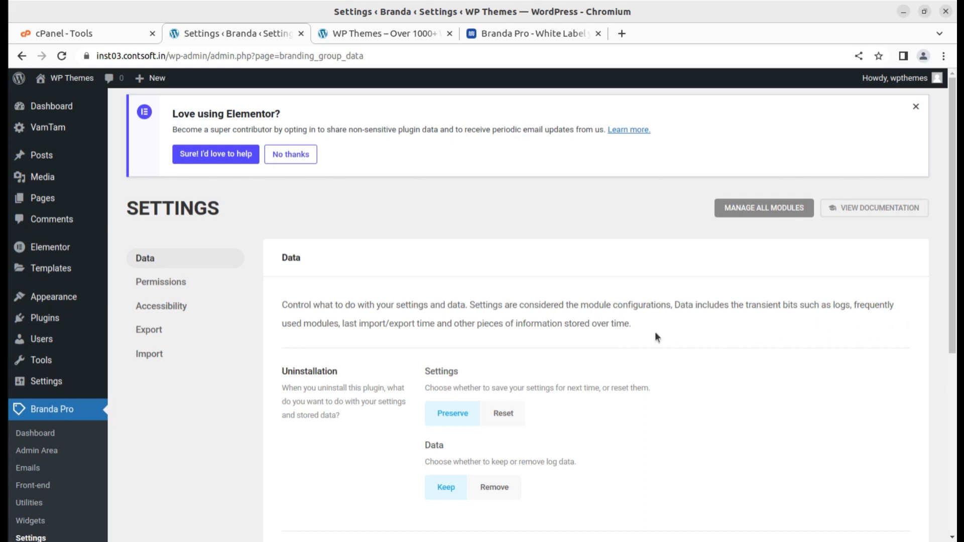
# Examine the Data, Permissions, Accessibility, Export and Import sections of the Branda settings.
pyautogui.scroll(-2, 655, 336)
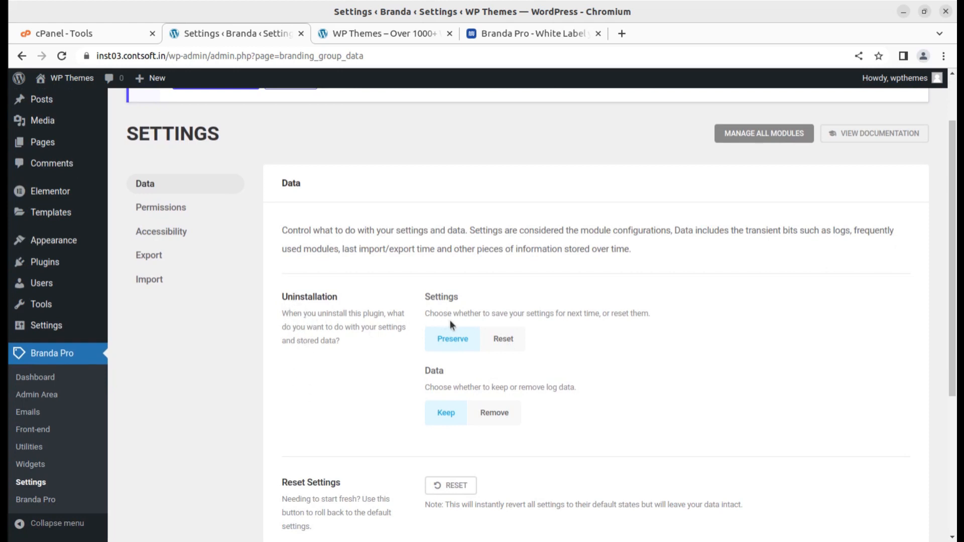
pyautogui.scroll(-3, 469, 389)
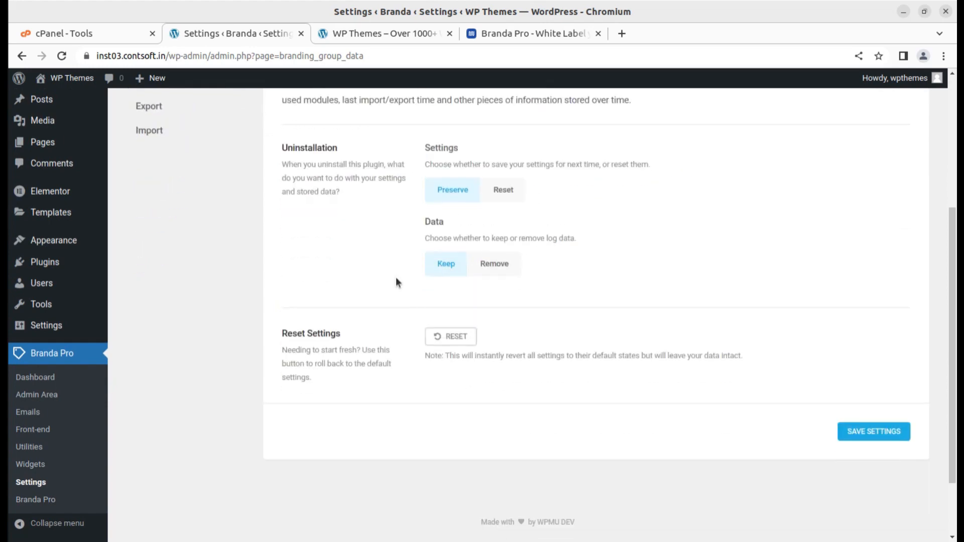
pyautogui.scroll(2, 492, 372)
pyautogui.scroll(3, 492, 372)
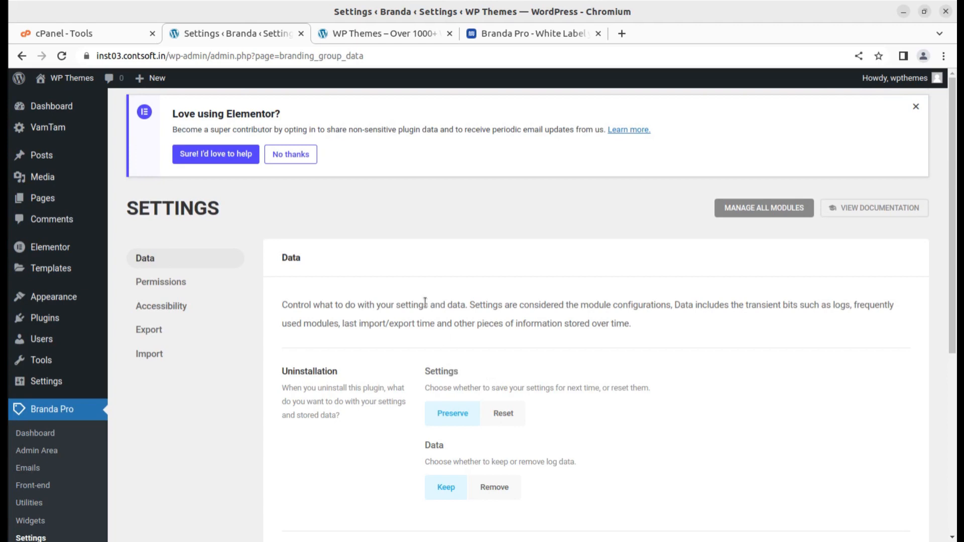
pyautogui.click(160, 283)
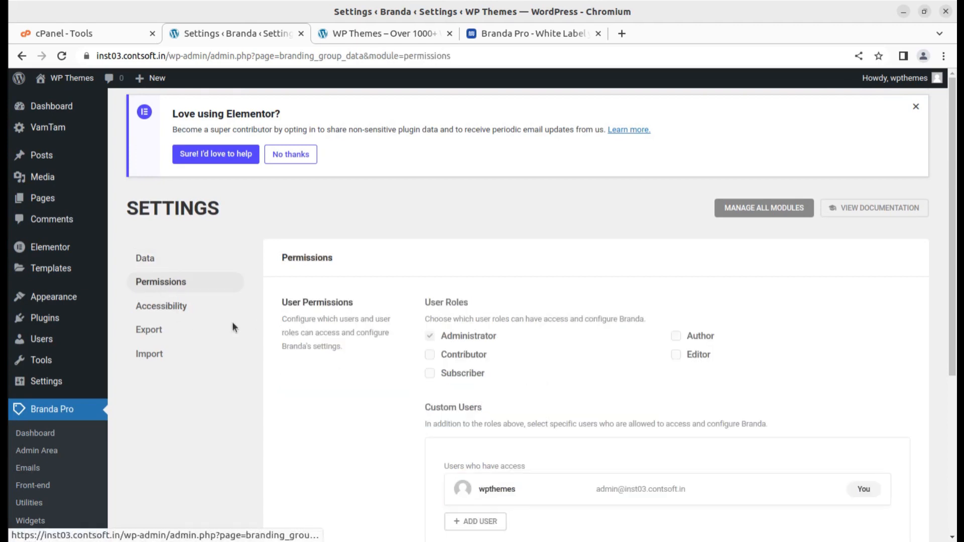
pyautogui.moveTo(297, 304); pyautogui.dragTo(356, 308)
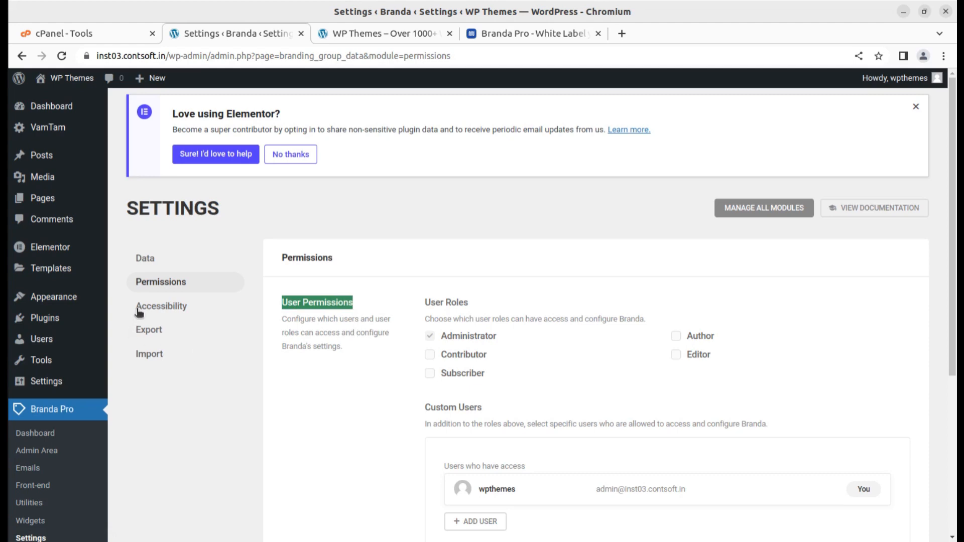
pyautogui.click(175, 307)
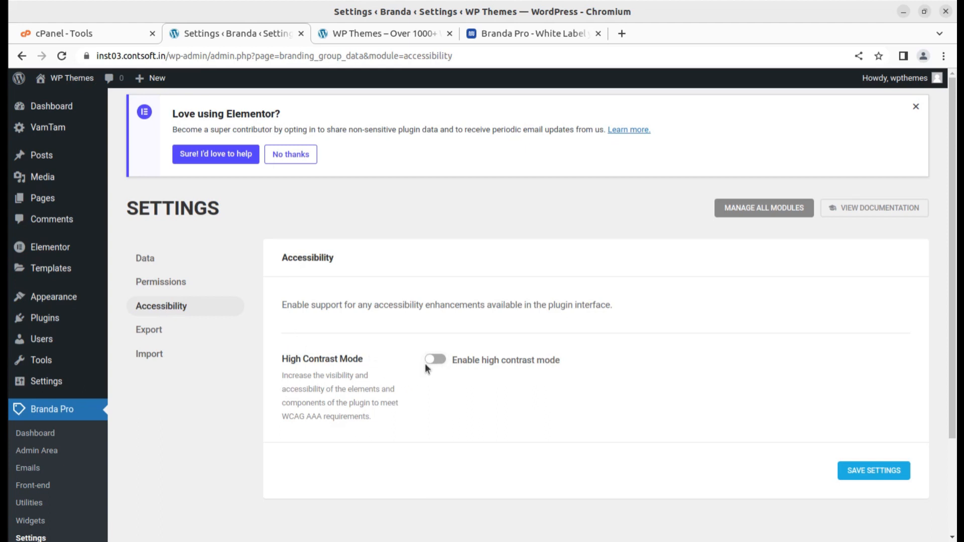
pyautogui.click(147, 329)
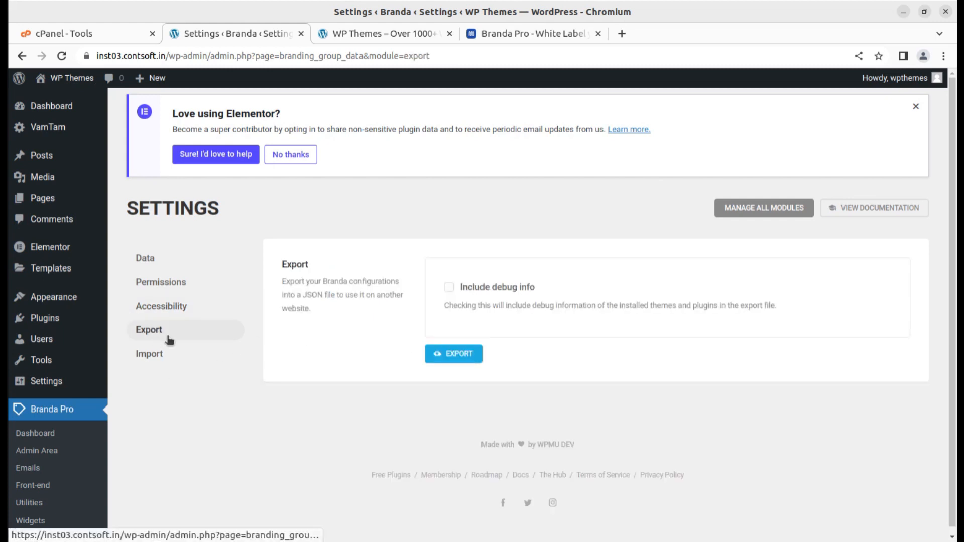
pyautogui.click(155, 356)
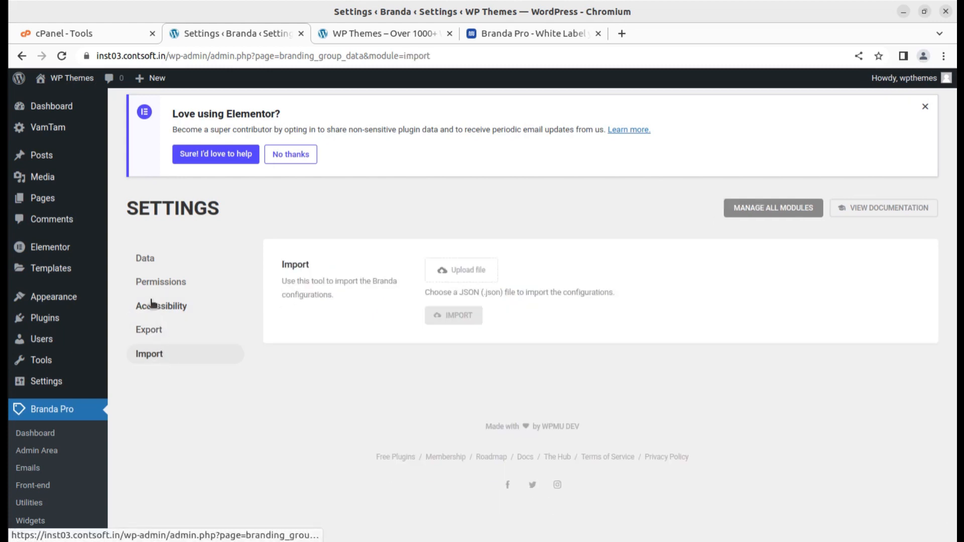
# Activate the Dashboard Widgets module from the Widgets group on the Branda dashboard.
pyautogui.click(42, 433)
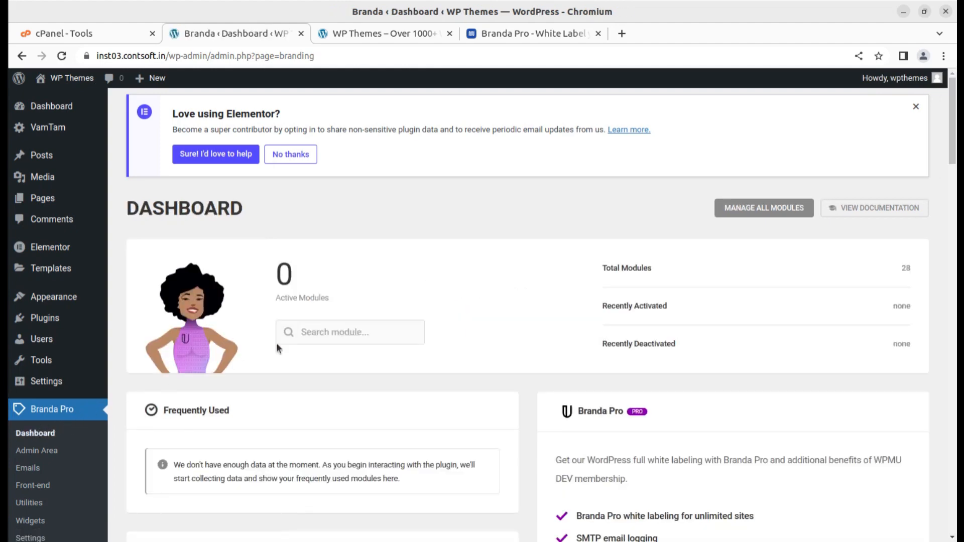
pyautogui.scroll(-1, 291, 339)
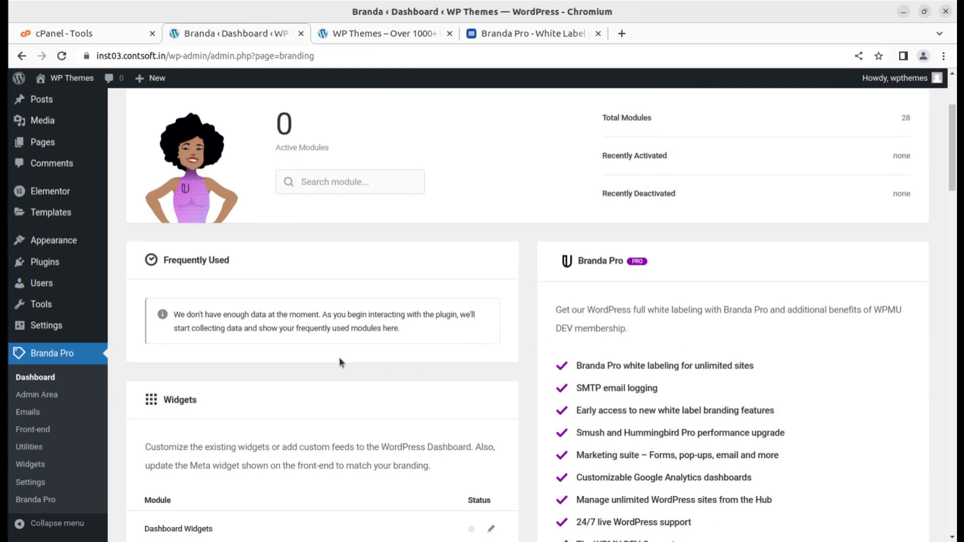
pyautogui.scroll(-4, 339, 357)
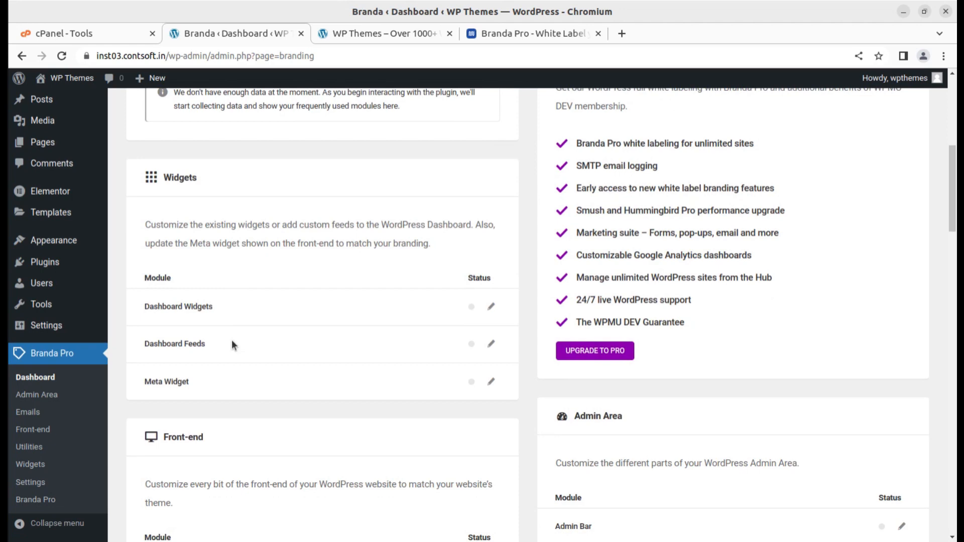
pyautogui.scroll(1, 324, 369)
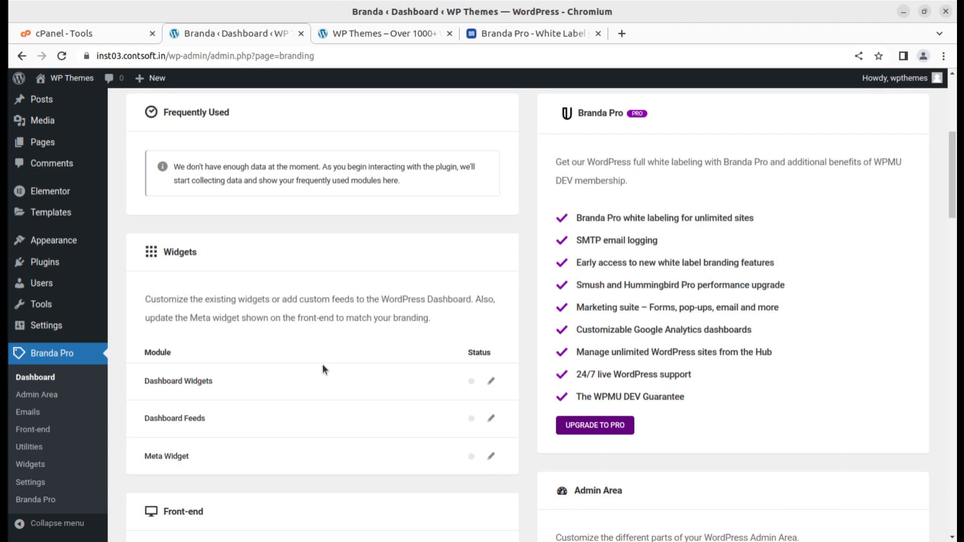
pyautogui.click(491, 381)
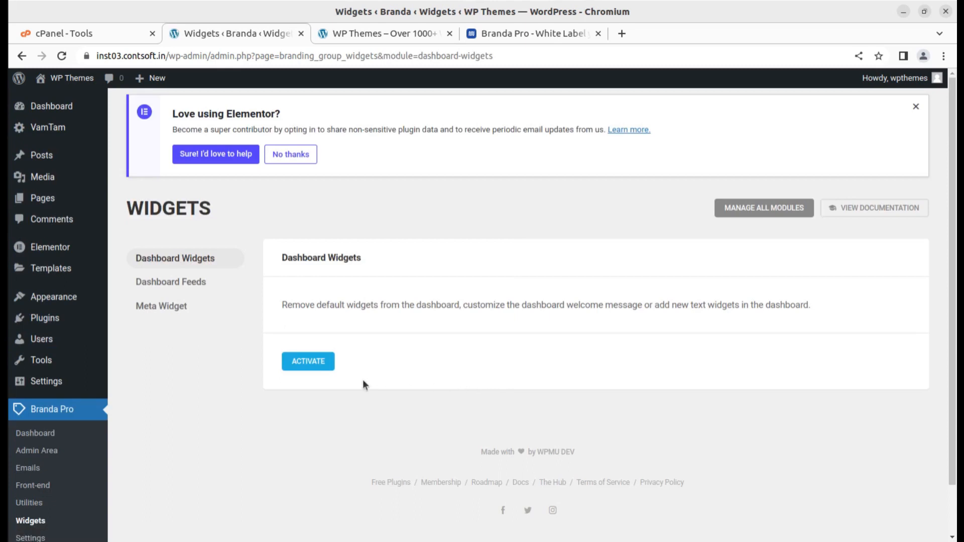
pyautogui.click(297, 365)
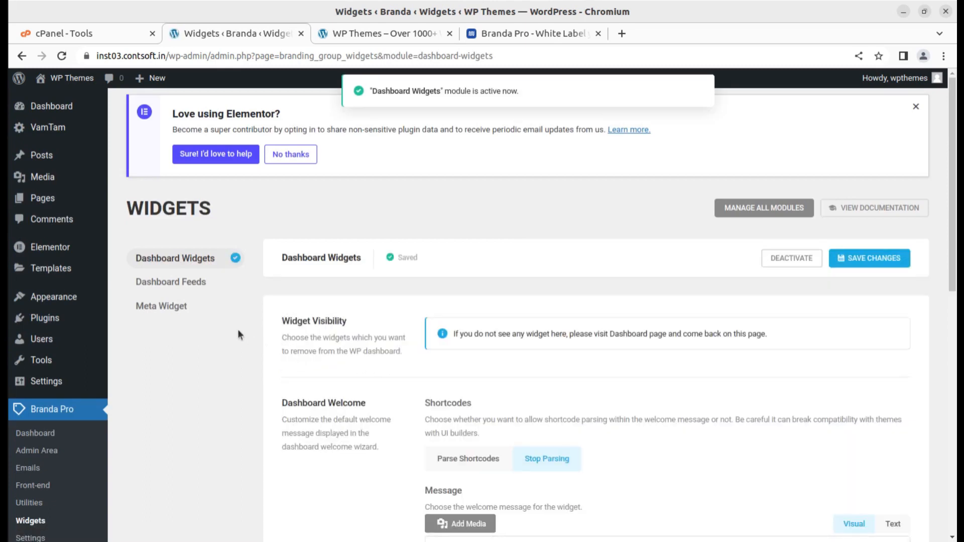
# Check the Dashboard Feeds module and review the module groups listed on the Branda dashboard.
pyautogui.click(170, 283)
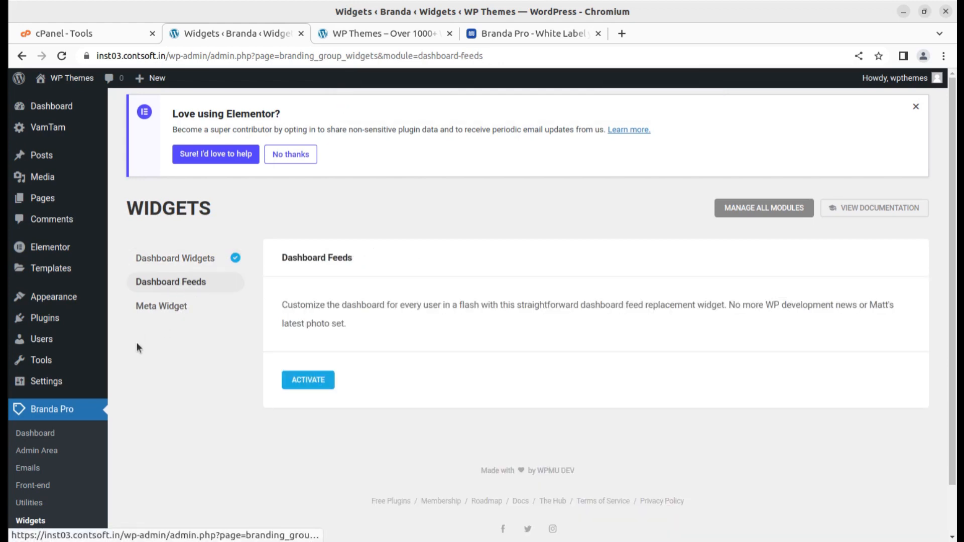
pyautogui.click(54, 435)
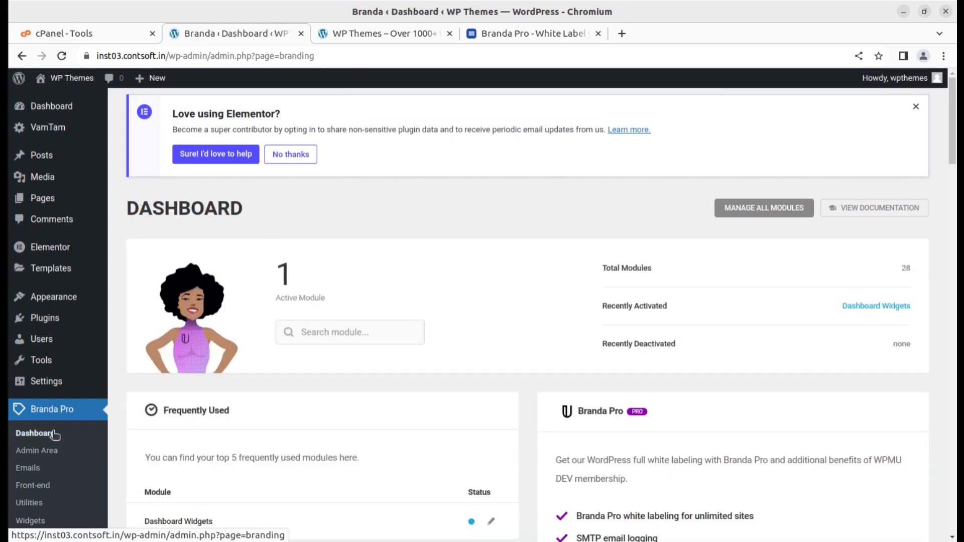
pyautogui.scroll(-3, 297, 423)
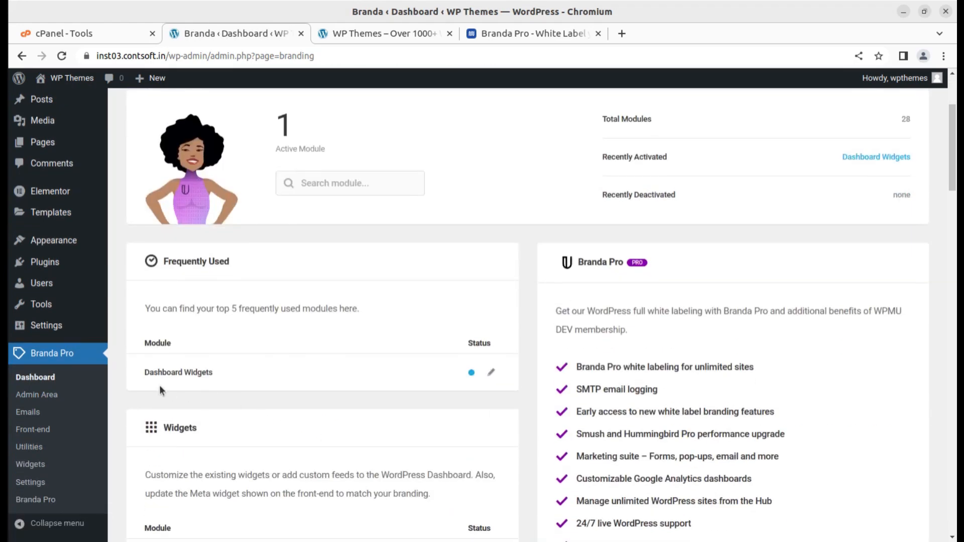
pyautogui.scroll(-3, 410, 442)
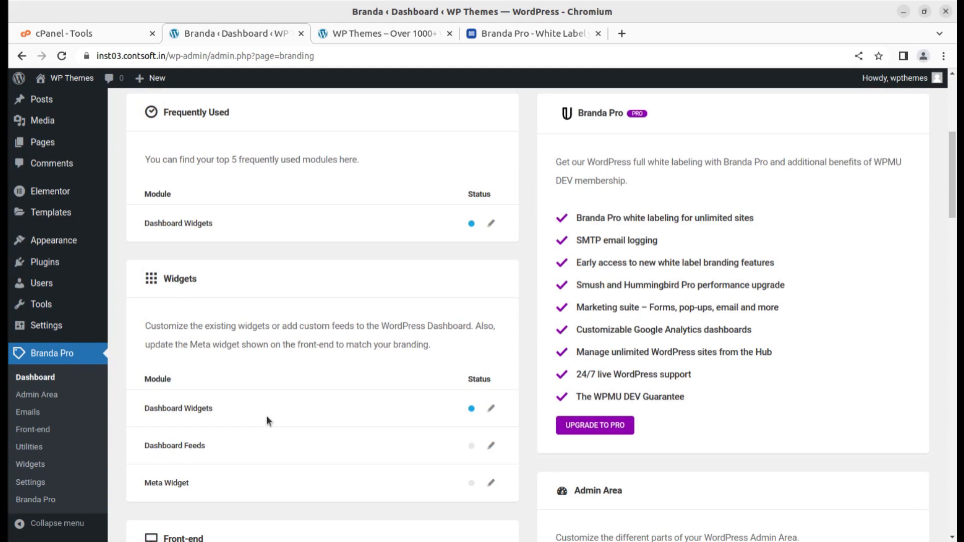
pyautogui.scroll(-3, 267, 414)
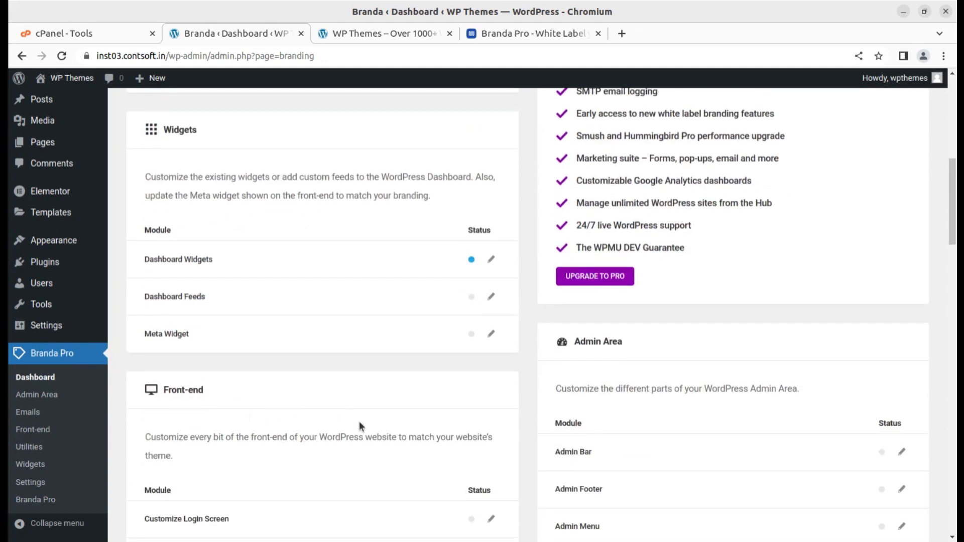
pyautogui.scroll(-2, 359, 423)
pyautogui.scroll(-3, 193, 462)
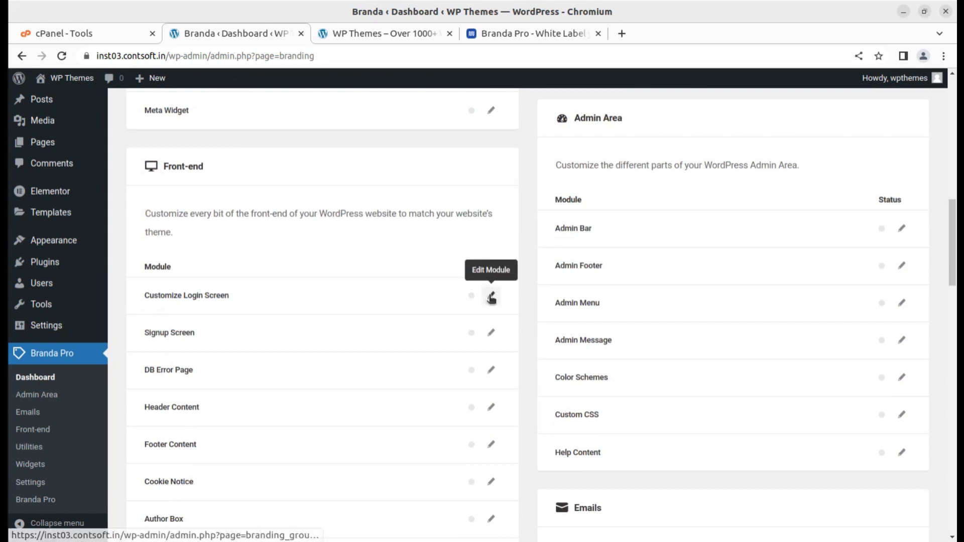
# Activate the Customize Login Screen module and apply the Baloons login template.
pyautogui.click(491, 297)
pyautogui.click(323, 362)
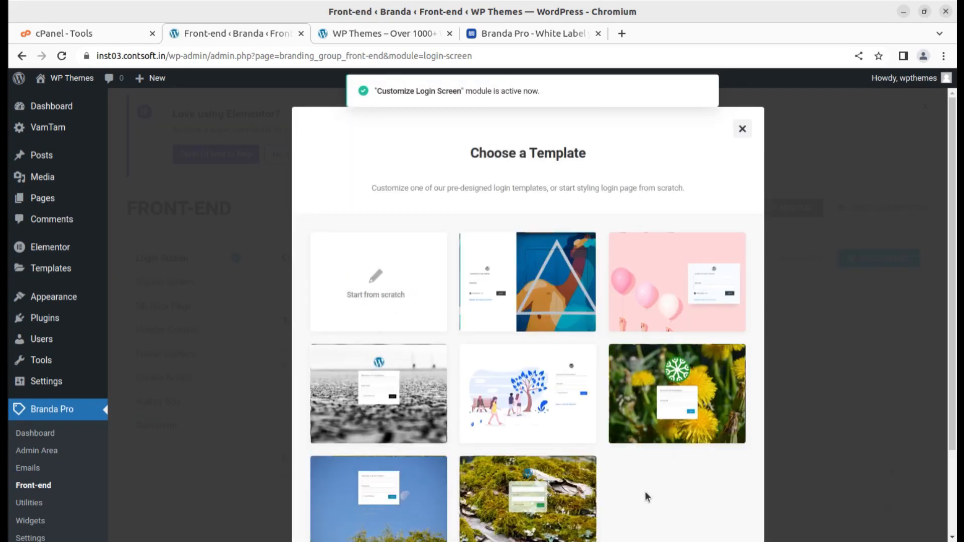
pyautogui.scroll(-1, 641, 491)
pyautogui.scroll(-2, 633, 442)
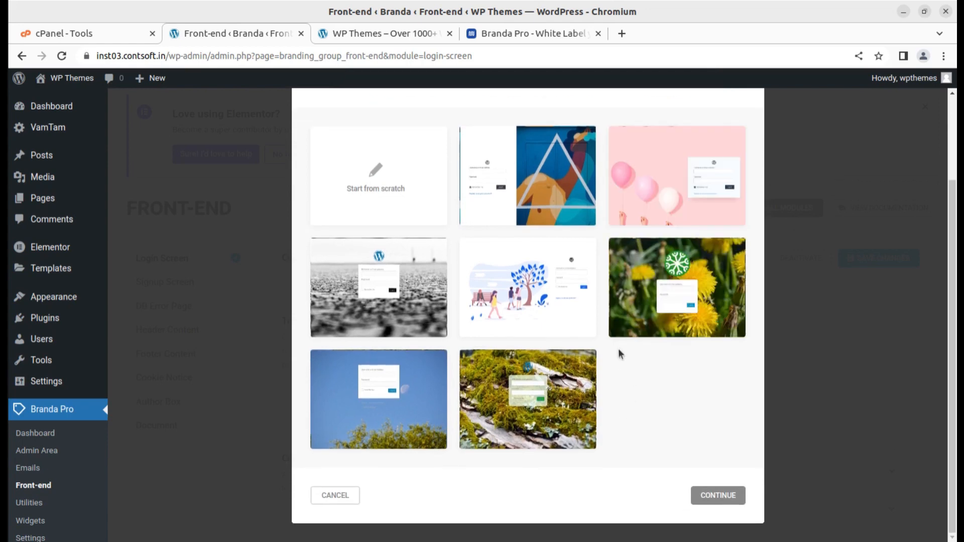
pyautogui.click(656, 214)
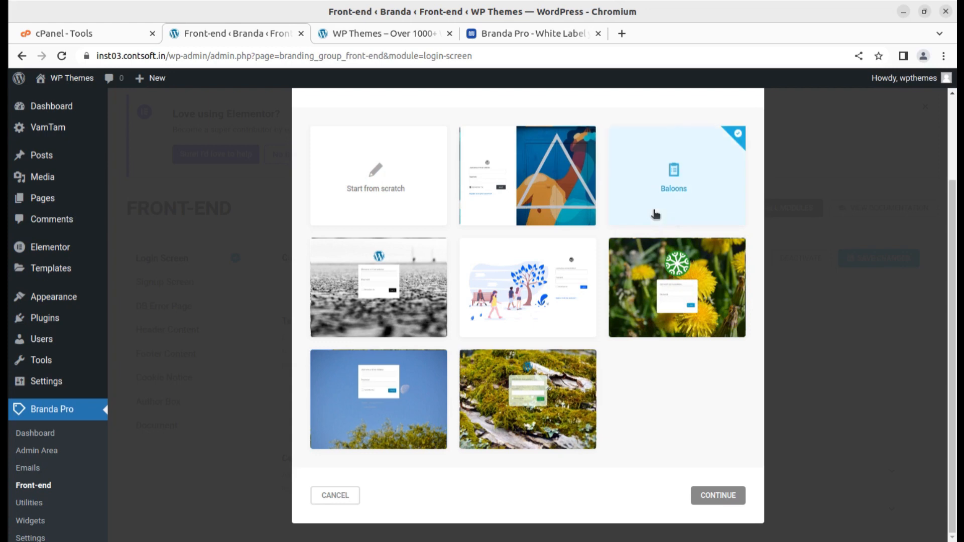
pyautogui.click(711, 502)
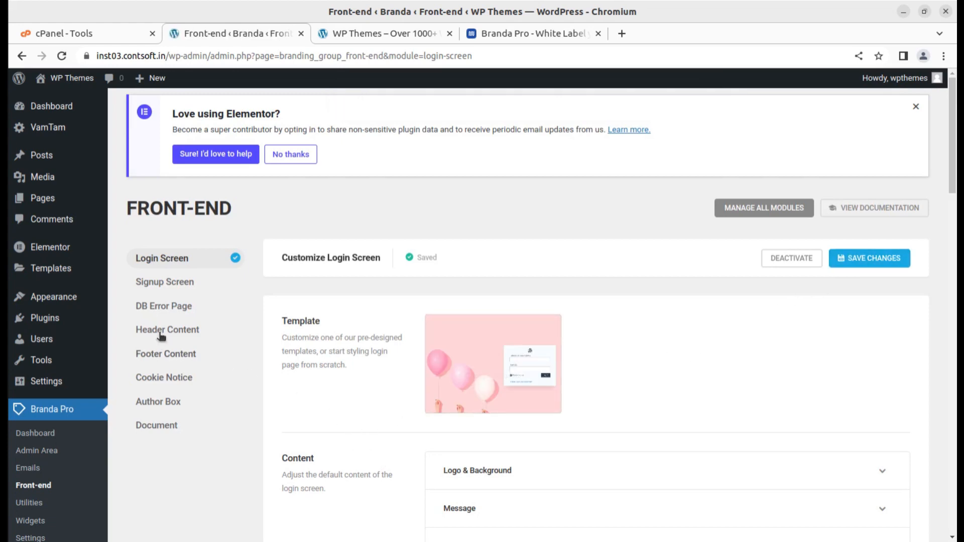
# Activate the Signup Screen front-end module and deactivate it again.
pyautogui.click(160, 284)
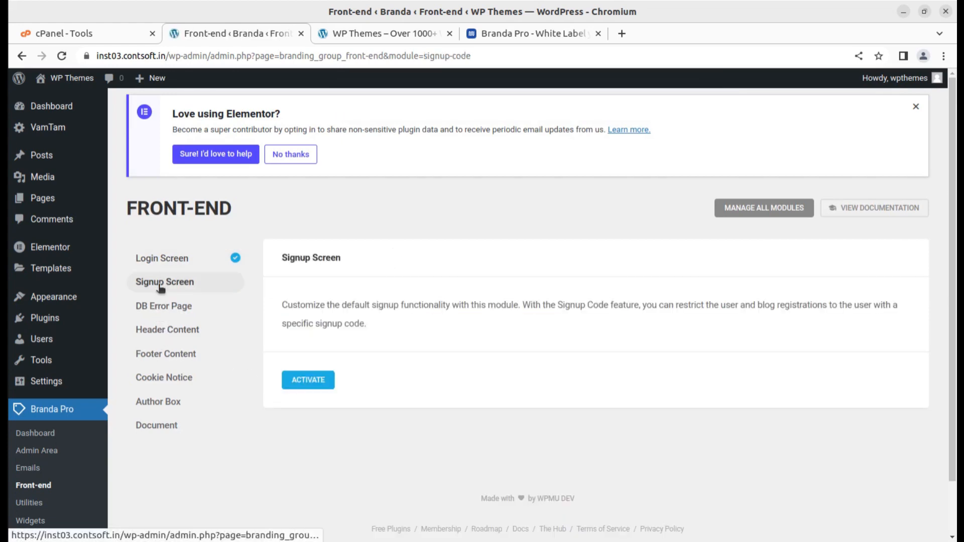
pyautogui.click(303, 382)
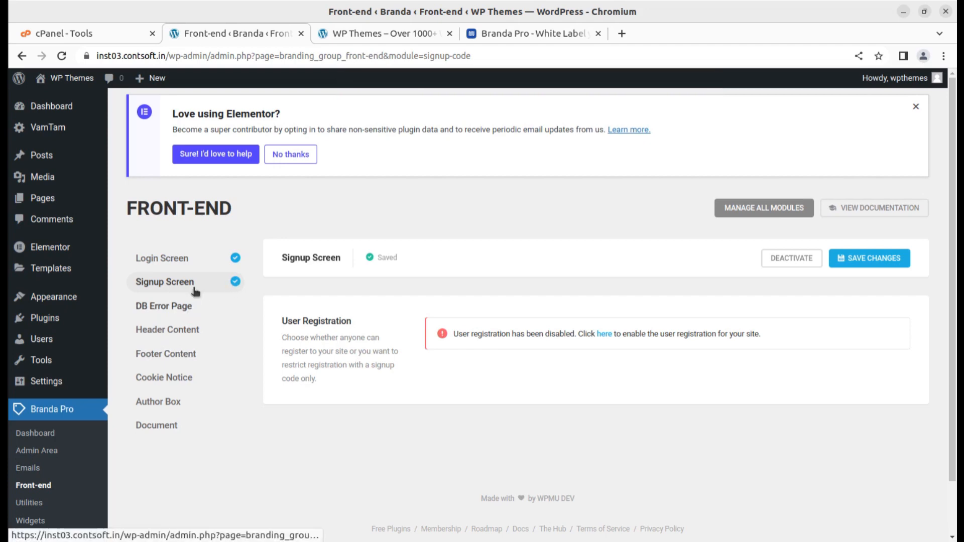
pyautogui.click(816, 264)
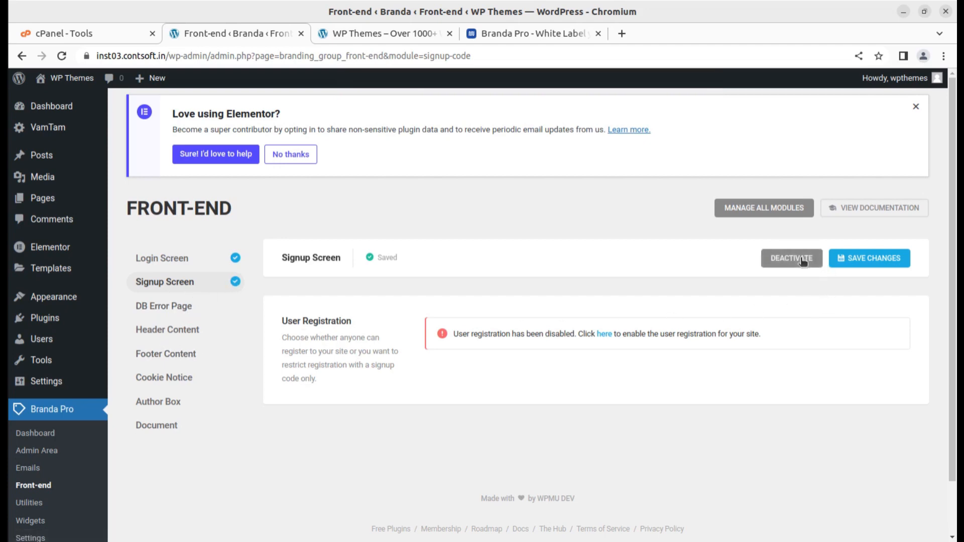
# Activate the DB Error Page front-end module and look over its preview and content options.
pyautogui.click(163, 306)
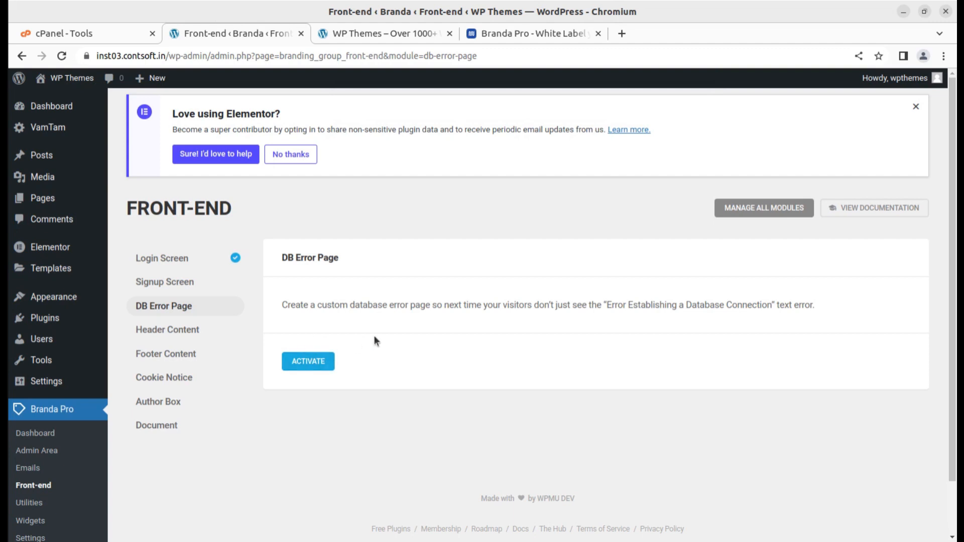
pyautogui.moveTo(606, 304); pyautogui.dragTo(772, 305)
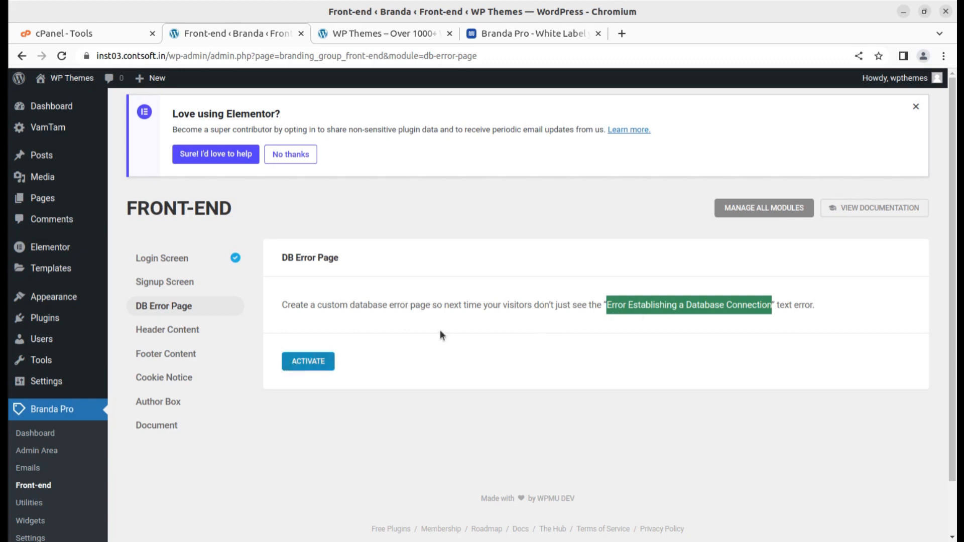
pyautogui.click(312, 362)
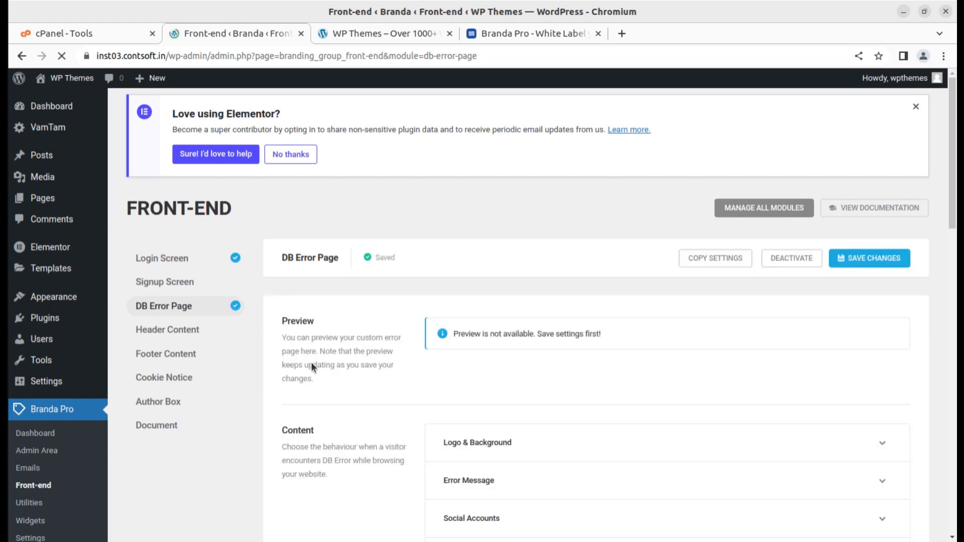
pyautogui.scroll(-3, 311, 367)
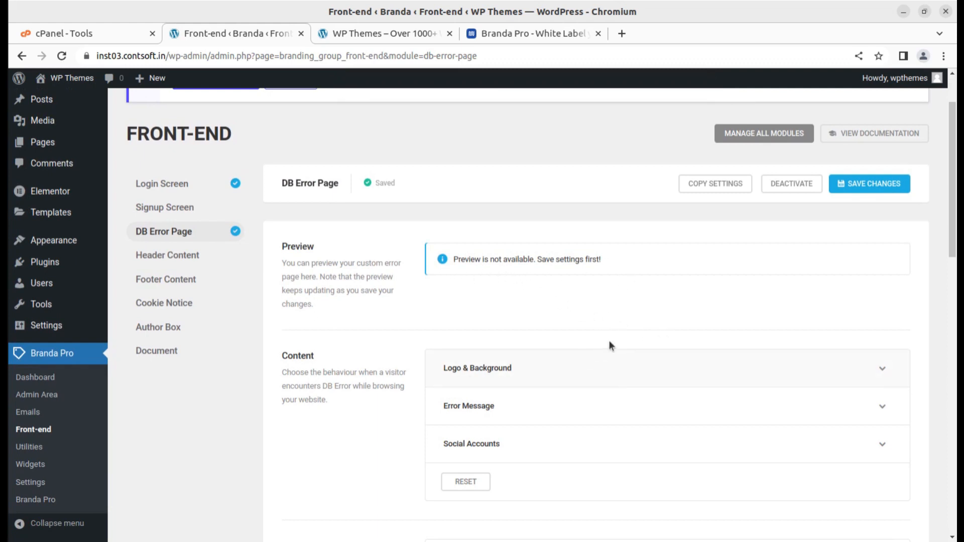
# Save the DB Error Page settings and expand the error message content to check its title and description.
pyautogui.moveTo(457, 259); pyautogui.dragTo(597, 259)
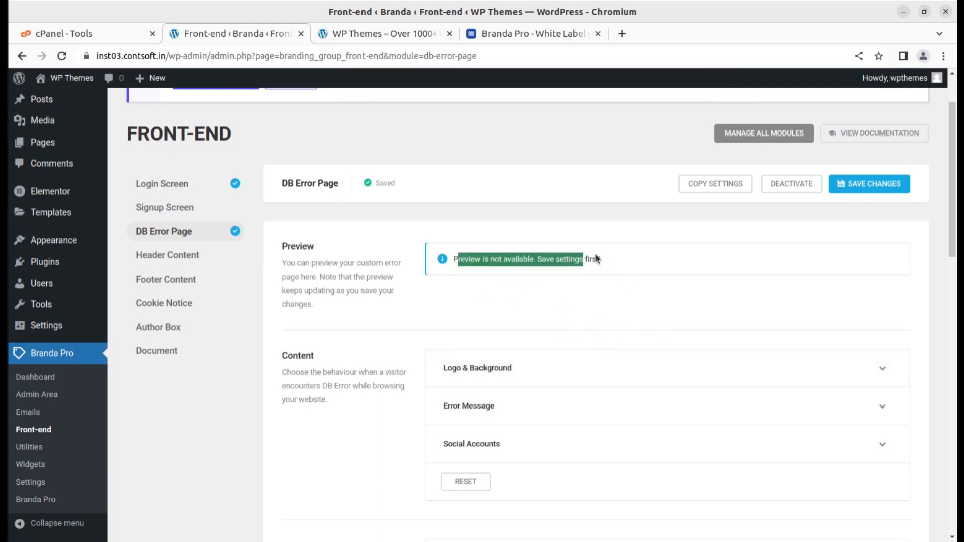
pyautogui.click(864, 186)
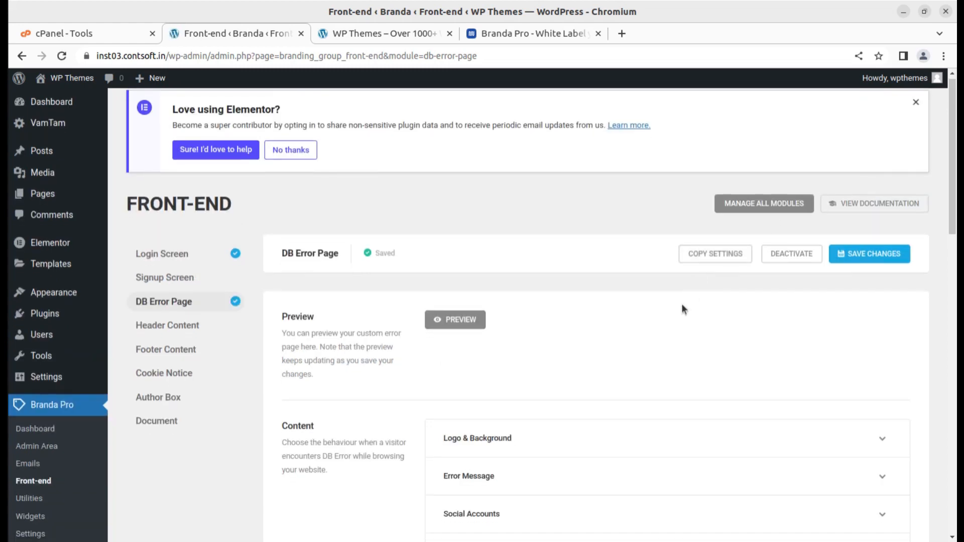
pyautogui.scroll(-6, 682, 303)
pyautogui.scroll(2, 519, 286)
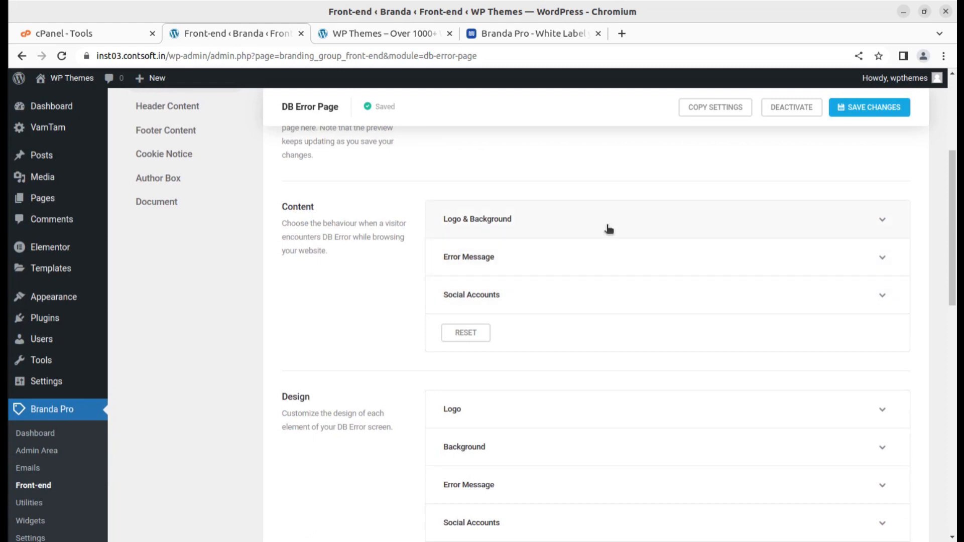
pyautogui.click(575, 263)
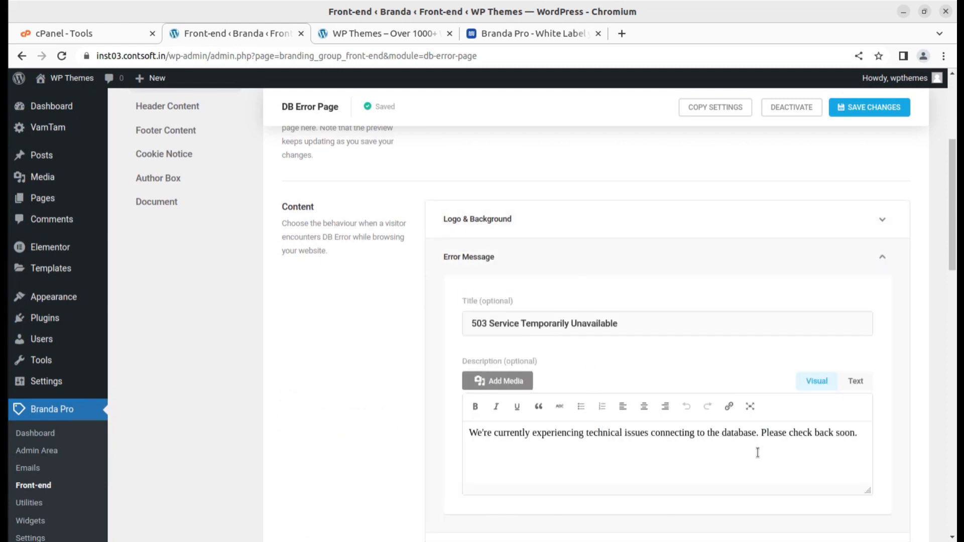
pyautogui.moveTo(850, 433); pyautogui.dragTo(495, 425)
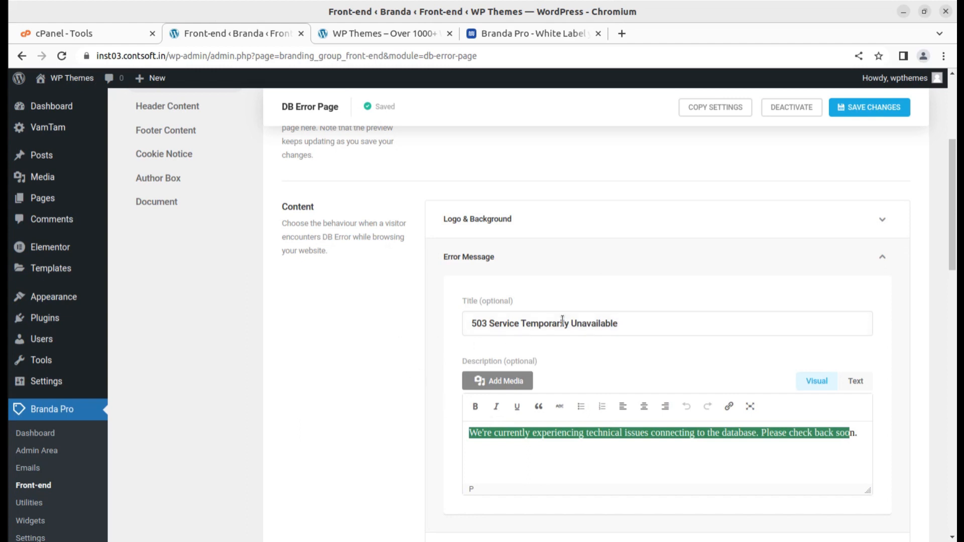
pyautogui.moveTo(637, 324); pyautogui.dragTo(465, 324)
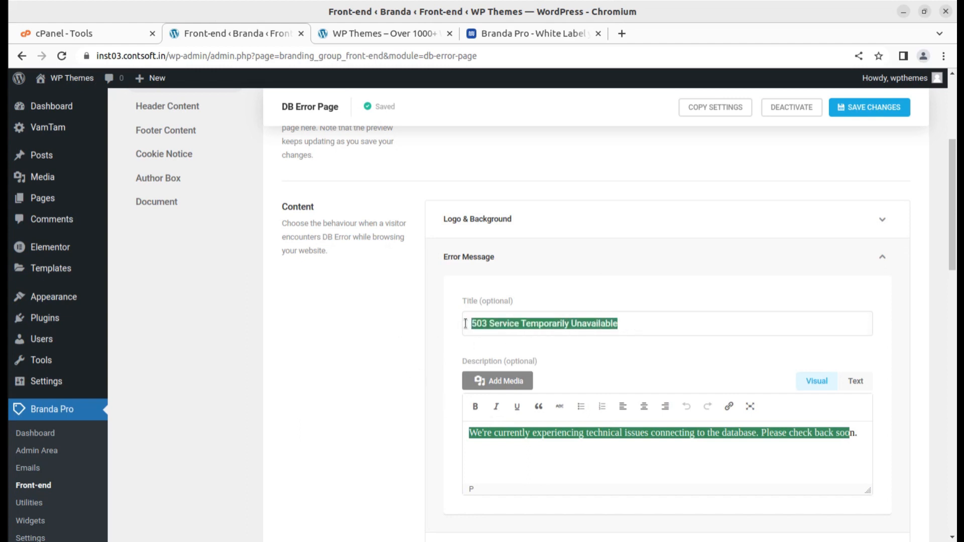
# Examine the DB Error Page's logo design settings and its Colors and Custom CSS sections.
pyautogui.scroll(-3, 403, 355)
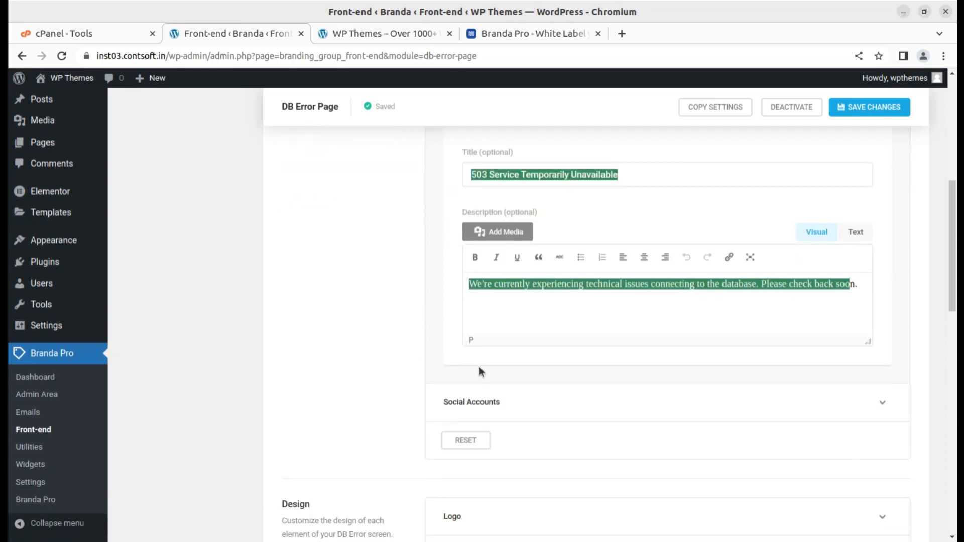
pyautogui.scroll(-4, 570, 415)
pyautogui.click(546, 306)
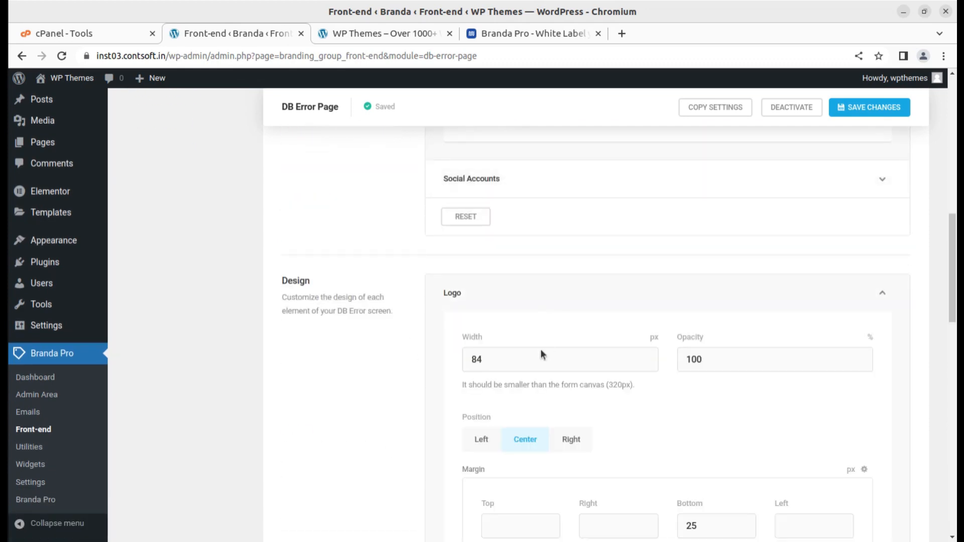
pyautogui.scroll(-9, 665, 380)
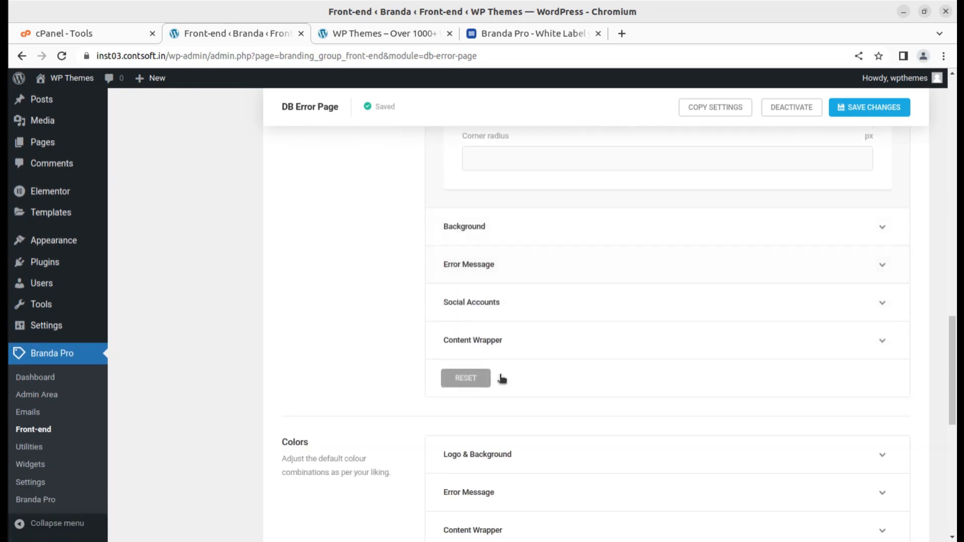
pyautogui.scroll(-2, 570, 387)
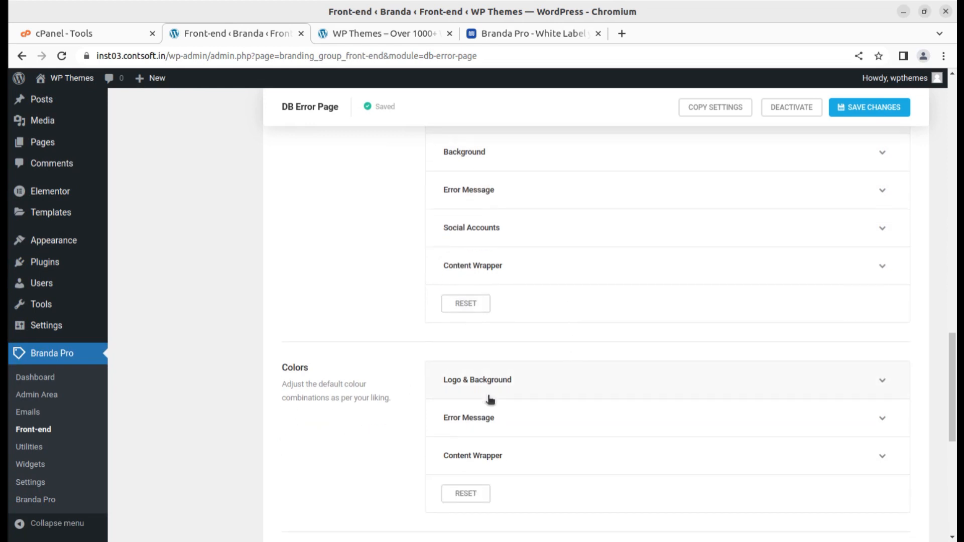
pyautogui.scroll(-3, 491, 398)
pyautogui.scroll(-3, 465, 359)
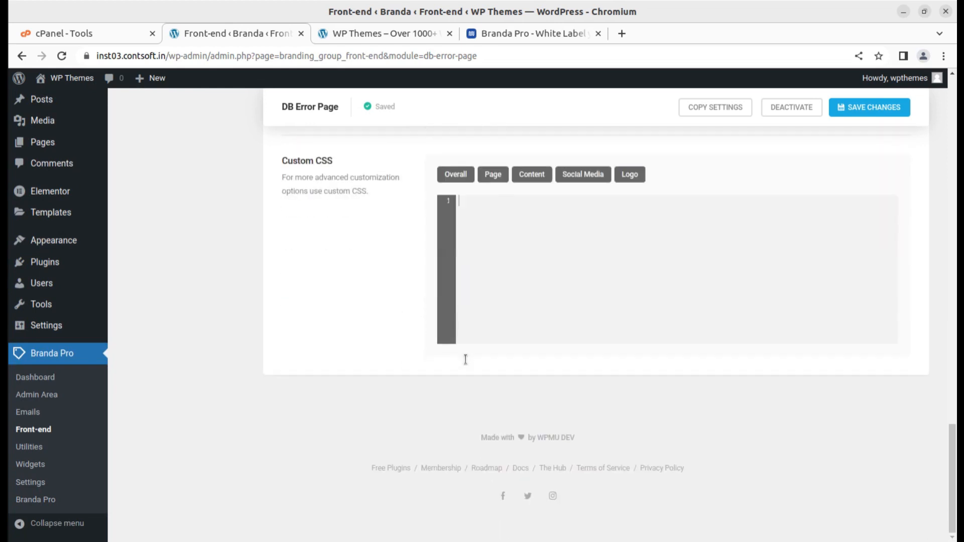
pyautogui.scroll(10, 465, 360)
pyautogui.scroll(15, 466, 360)
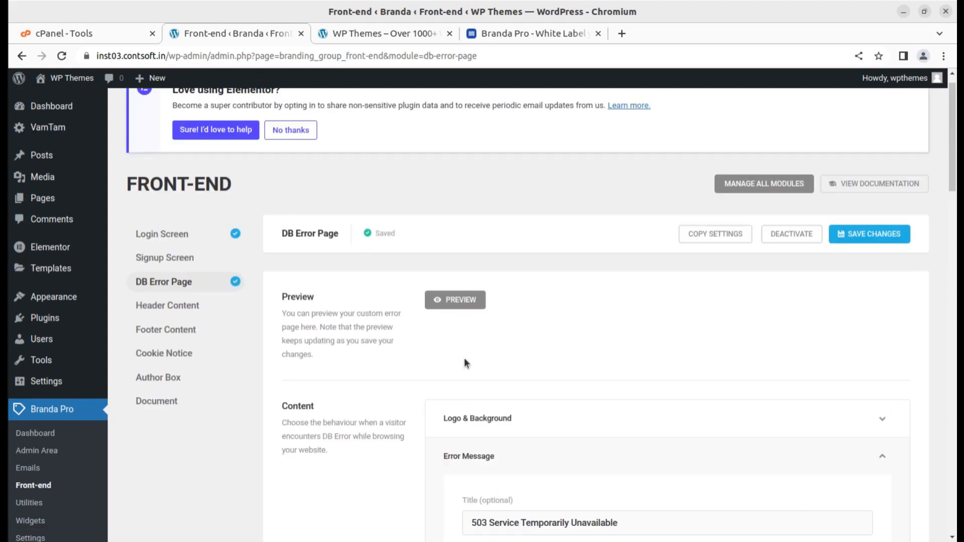
# Read the Header Content front-end module's description and activate the module.
pyautogui.moveTo(123, 190); pyautogui.dragTo(235, 190)
pyautogui.click(174, 307)
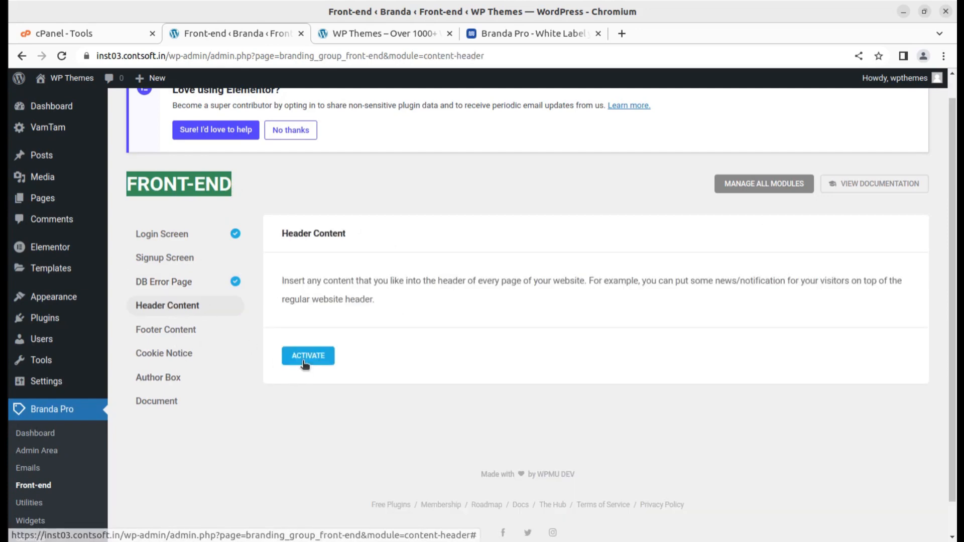
pyautogui.click(280, 284)
pyautogui.moveTo(282, 284); pyautogui.dragTo(582, 288)
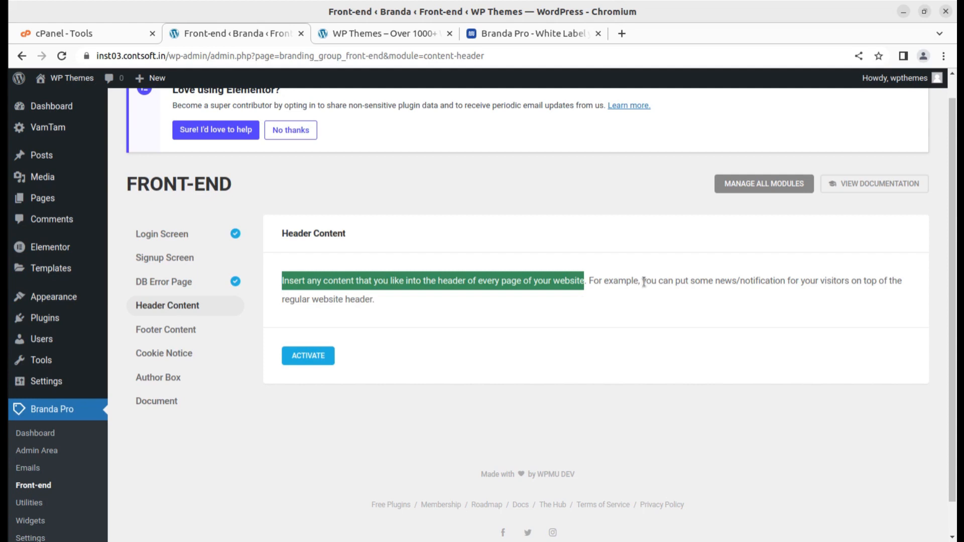
pyautogui.moveTo(644, 282); pyautogui.dragTo(740, 292)
pyautogui.moveTo(803, 290); pyautogui.dragTo(900, 281)
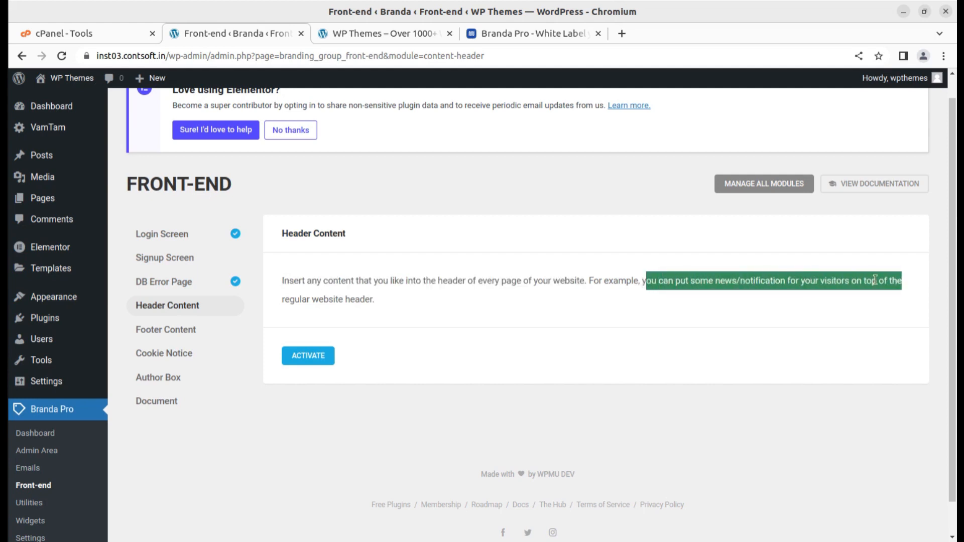
pyautogui.click(297, 356)
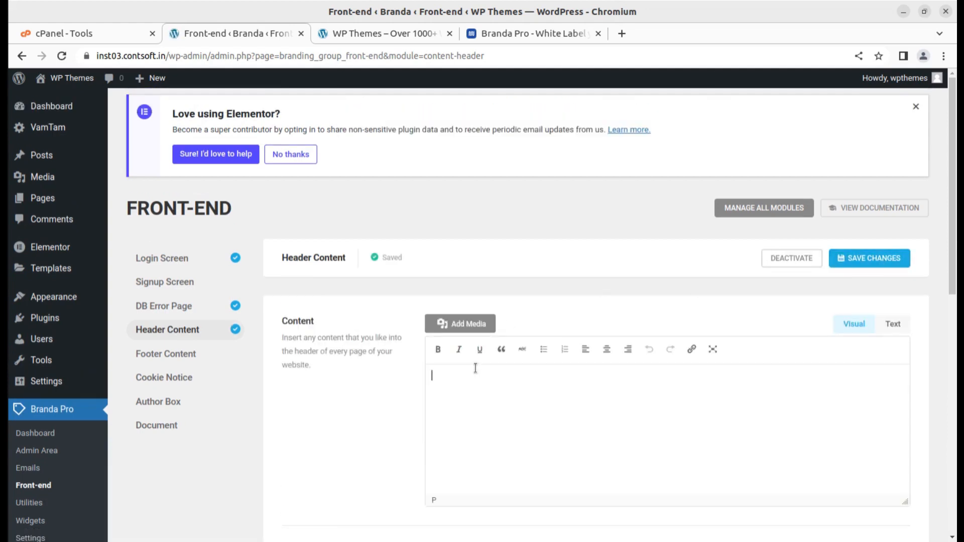
# Enter "This is test msg at header area" as the header content, check the design and integration options, and save the changes.
pyautogui.click(476, 370)
pyautogui.write('This is test msg at header area')
pyautogui.scroll(-5, 476, 368)
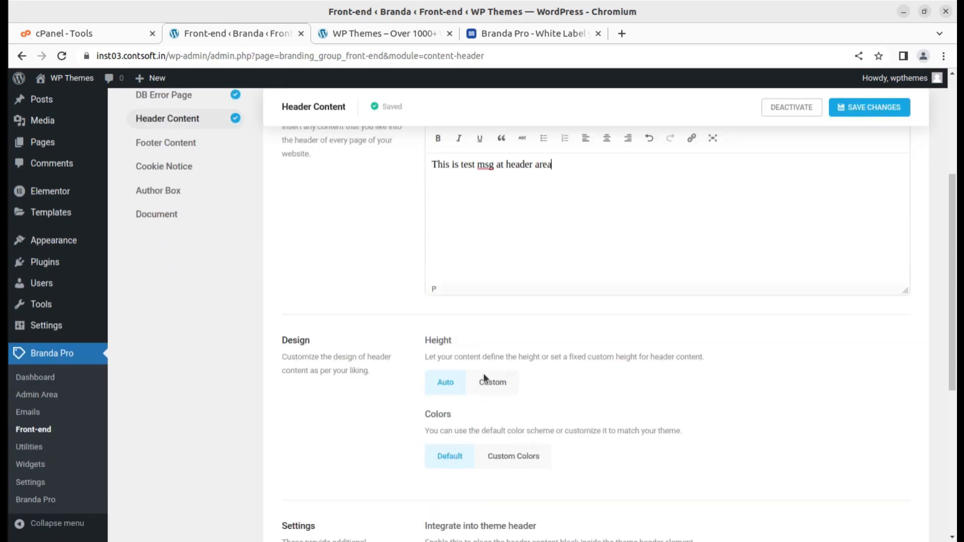
pyautogui.scroll(-5, 485, 376)
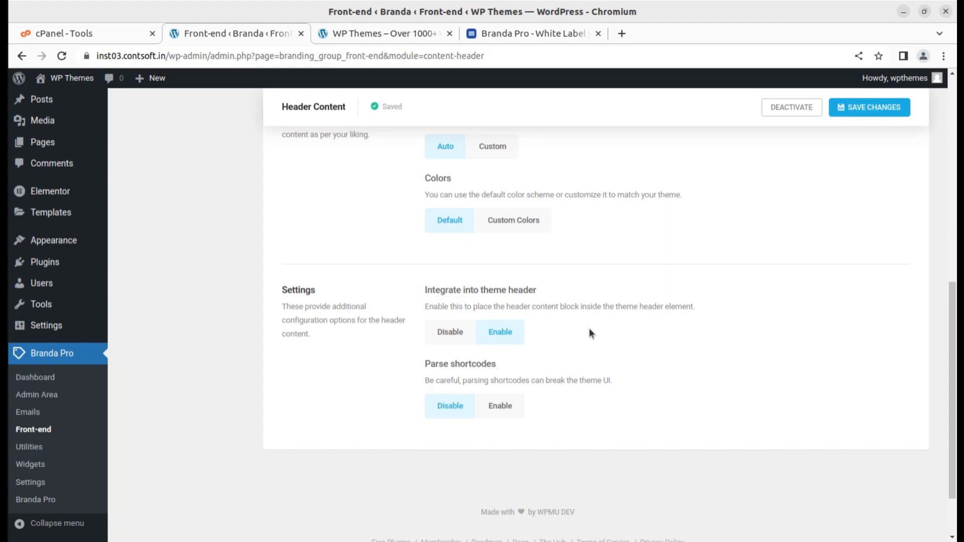
pyautogui.scroll(6, 760, 297)
pyautogui.scroll(-6, 803, 251)
pyautogui.click(864, 108)
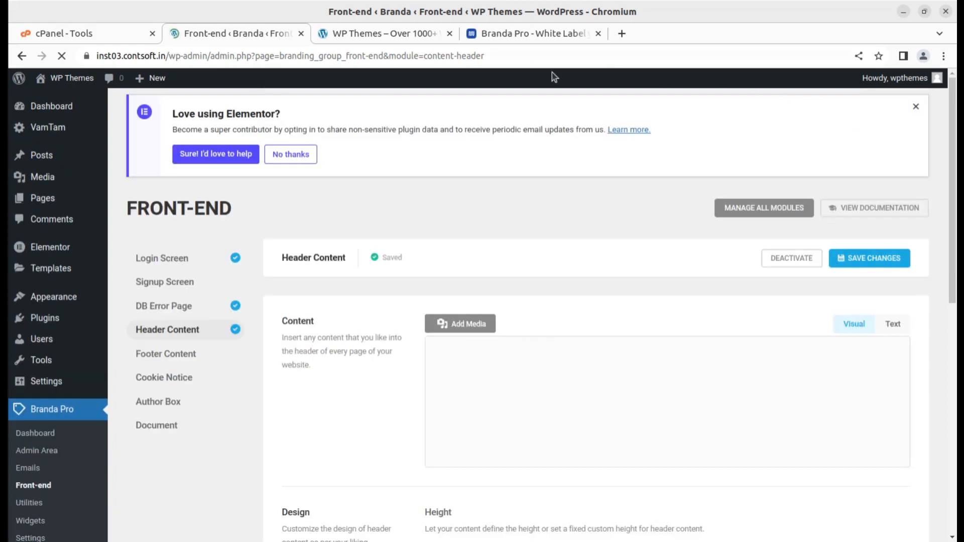
# Open the live site in a new browser tab and look over the home page for the header message.
pyautogui.moveTo(64, 79)
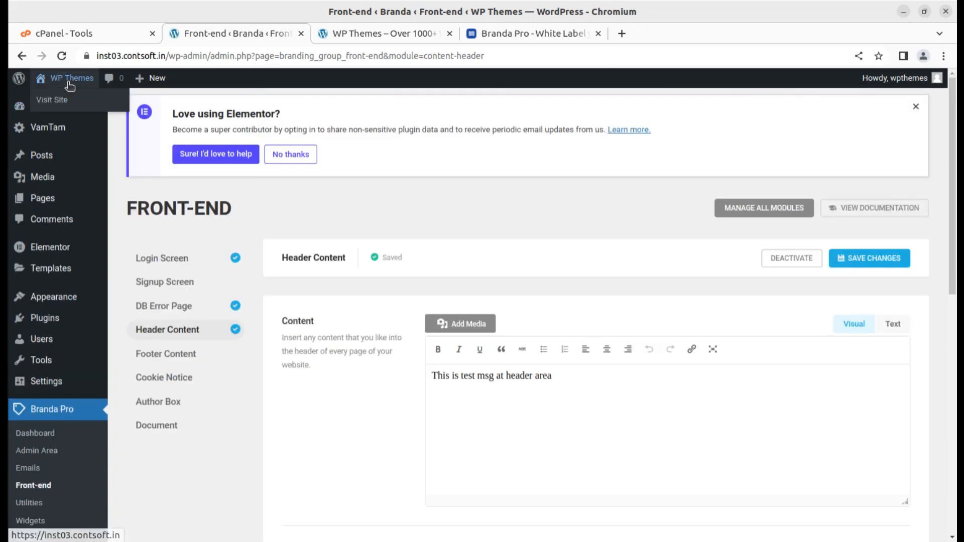
pyautogui.middleClick(55, 99)
pyautogui.click(333, 33)
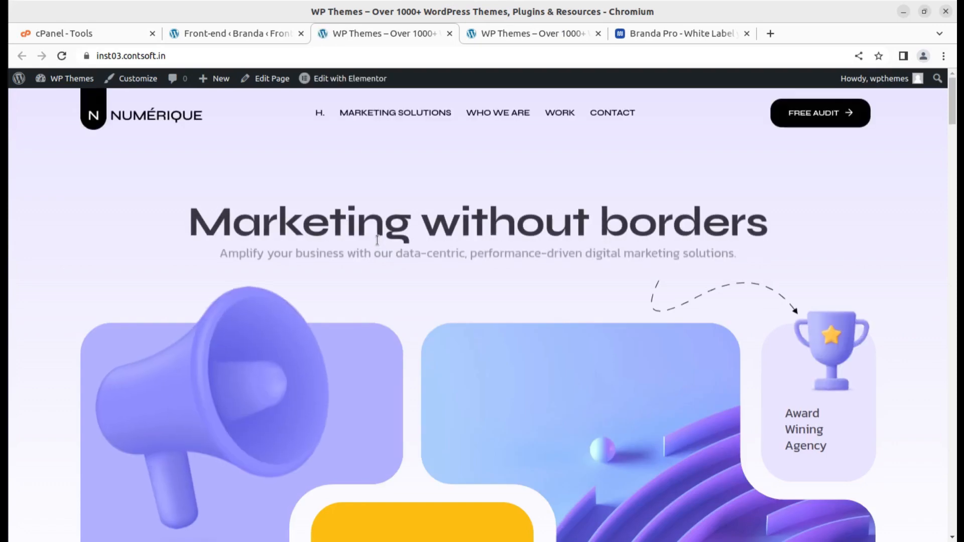
pyautogui.scroll(-6, 577, 194)
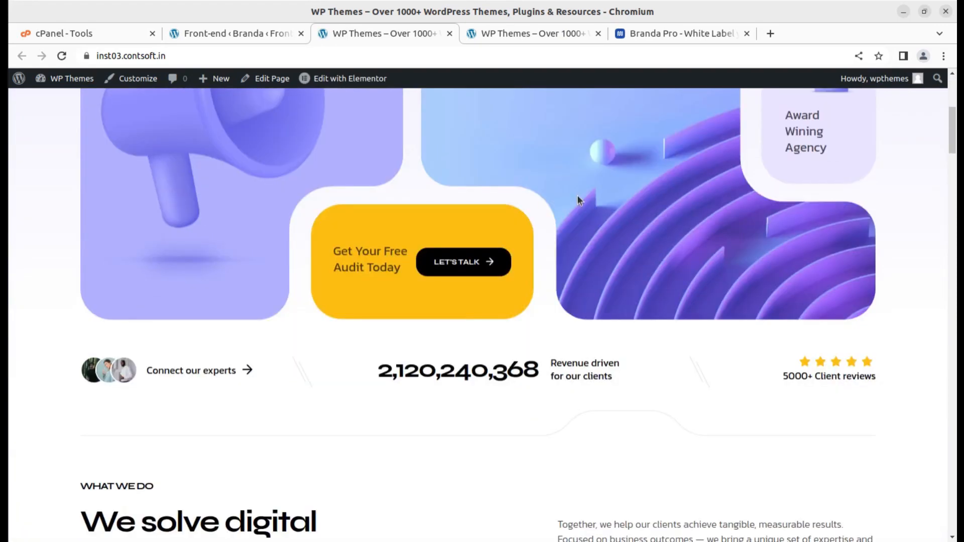
pyautogui.scroll(6, 577, 192)
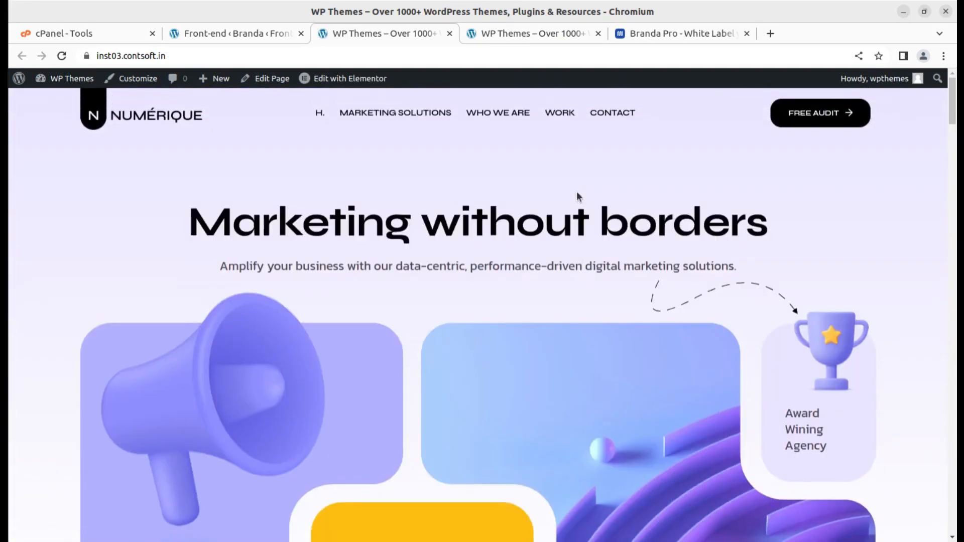
pyautogui.scroll(-10, 540, 186)
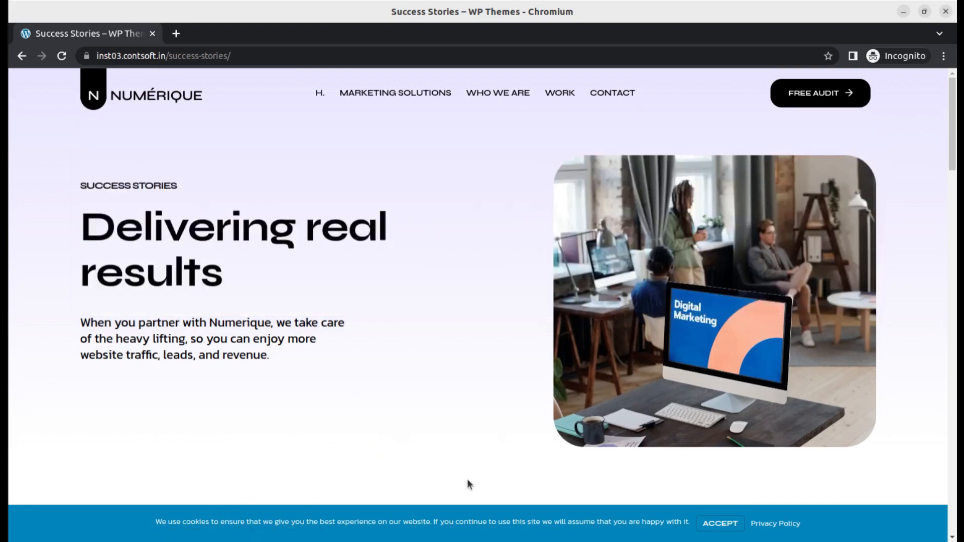
# Return to the Branda front-end settings window and view the Author Box and Document modules.
pyautogui.click(5, 193)
pyautogui.click(162, 188)
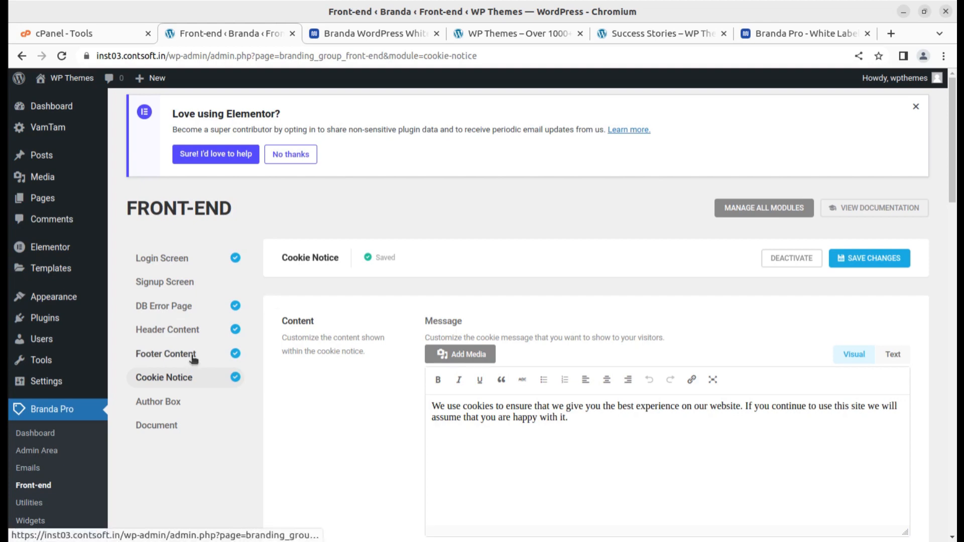
pyautogui.click(171, 405)
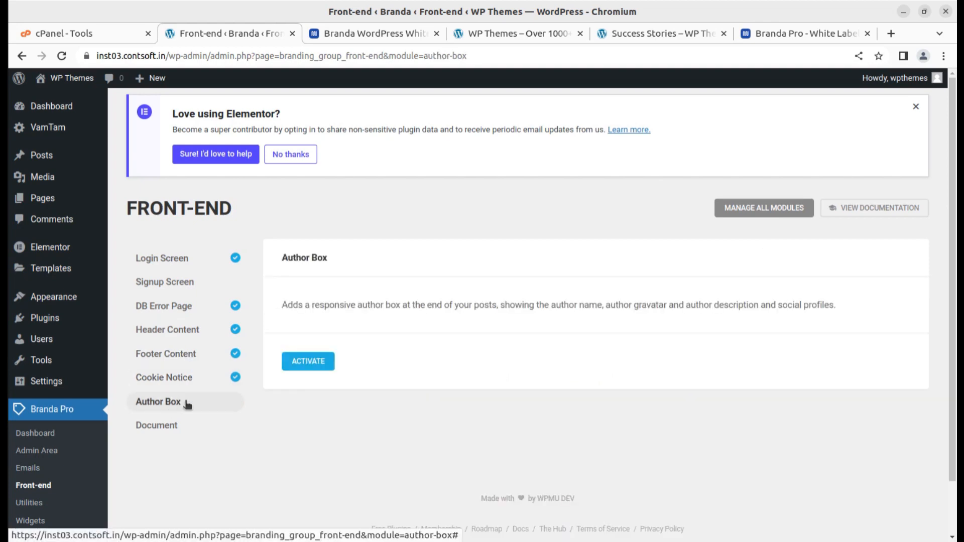
pyautogui.click(158, 430)
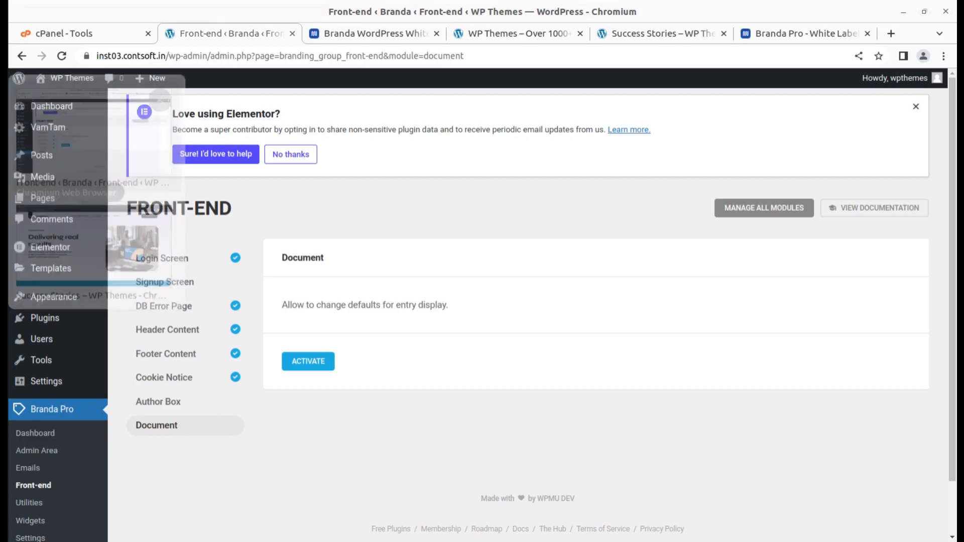
# In the incognito window, replace the success-stories path with wp-admin and load the site's customized login screen.
pyautogui.click(164, 197)
pyautogui.click(241, 56)
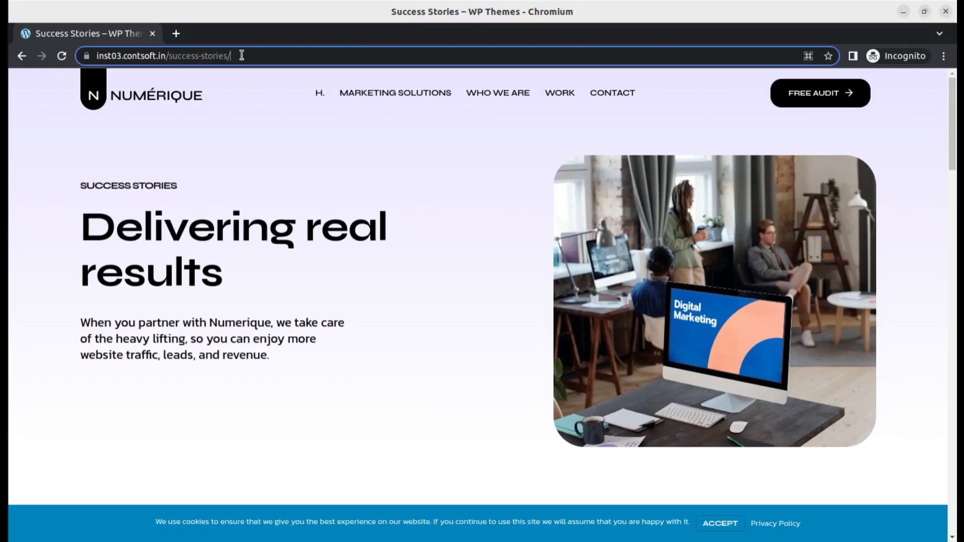
pyautogui.click(255, 57)
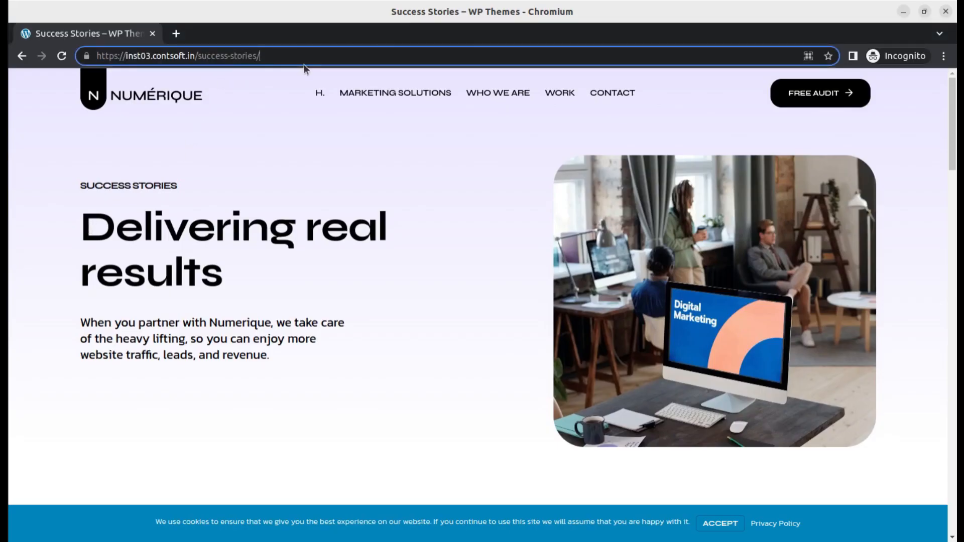
pyautogui.press('BackSpace')
pyautogui.press('BackSpace')
pyautogui.press('BackSpace')
pyautogui.press('BackSpace')
pyautogui.press('BackSpace')
pyautogui.press('BackSpace')
pyautogui.press('BackSpace')
pyautogui.press('BackSpace')
pyautogui.press('BackSpace')
pyautogui.press('BackSpace')
pyautogui.press('BackSpace')
pyautogui.press('BackSpace')
pyautogui.press('BackSpace')
pyautogui.press('BackSpace')
pyautogui.press('BackSpace')
pyautogui.press('BackSpace')
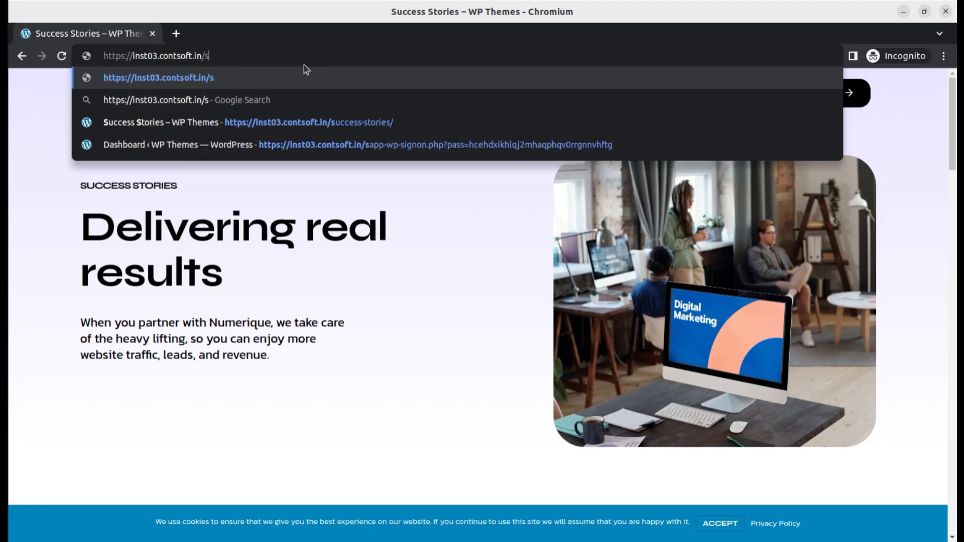
pyautogui.write('wp-admin')
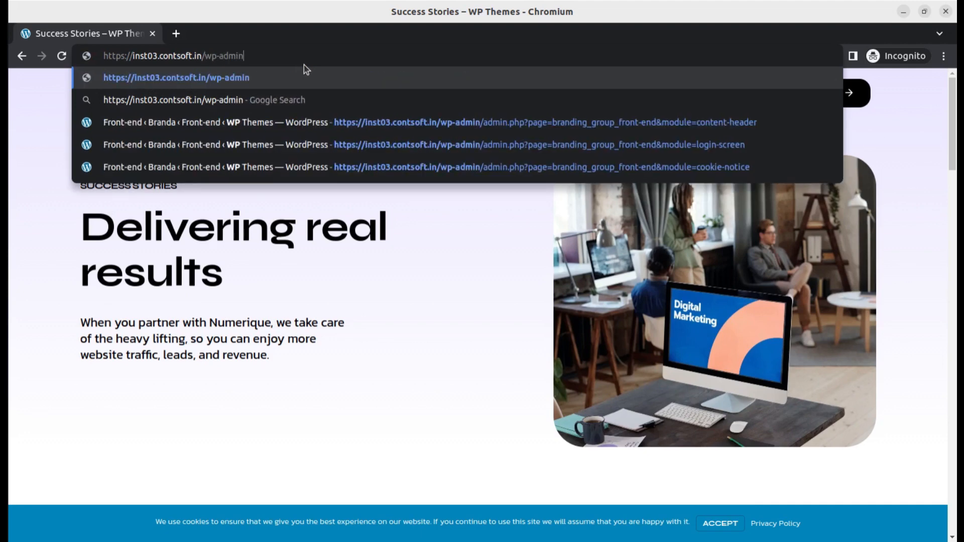
pyautogui.press('Return')
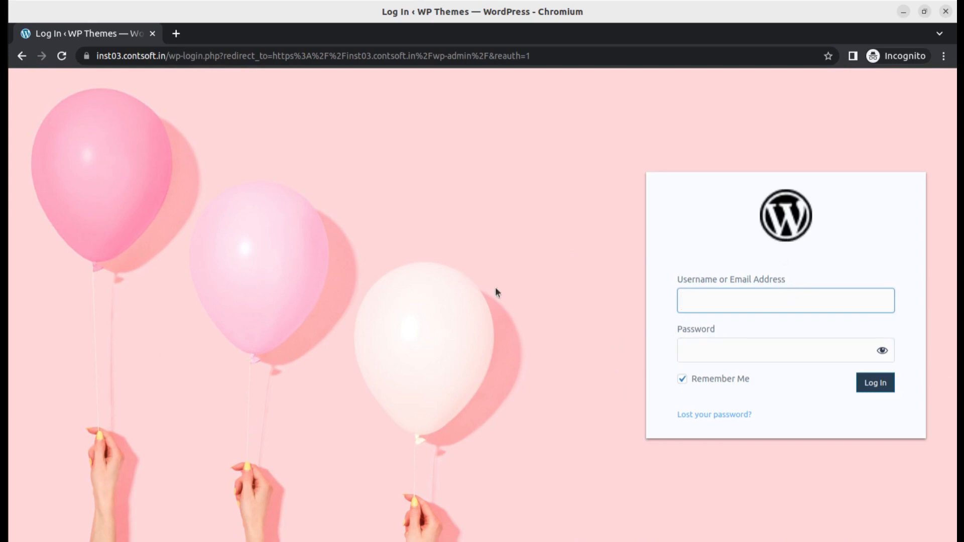
# Switch back to the Branda front-end settings window from the incognito login page.
pyautogui.click(5, 193)
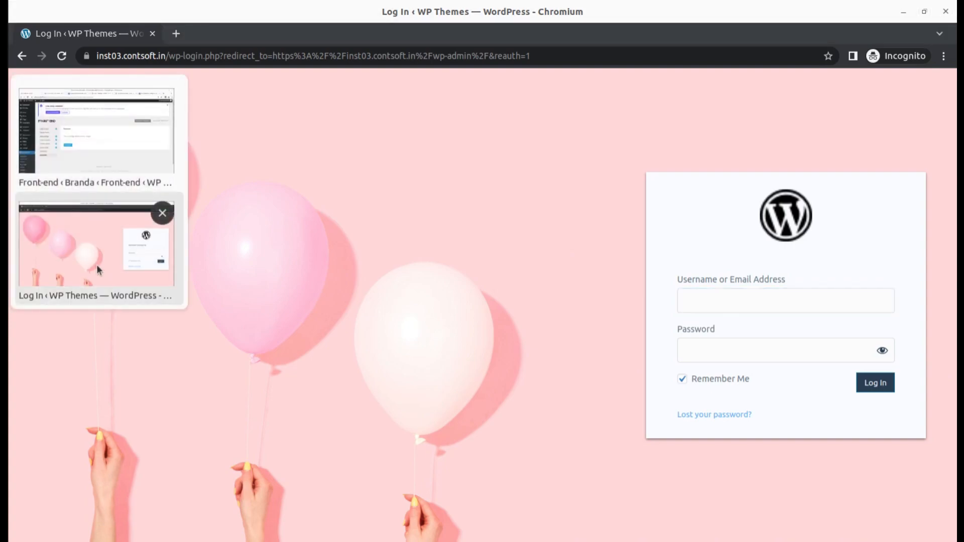
pyautogui.click(97, 151)
pyautogui.scroll(-1, 241, 457)
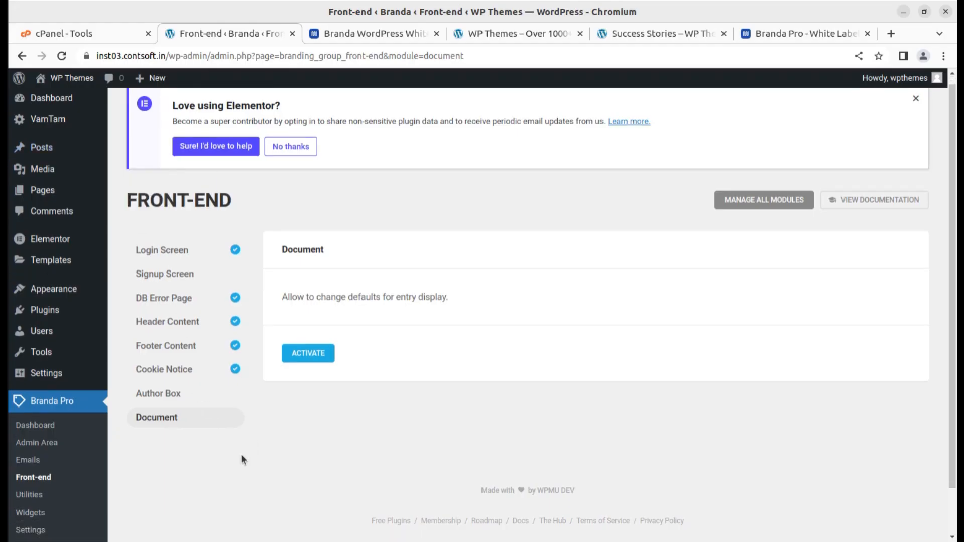
pyautogui.scroll(-1, 240, 454)
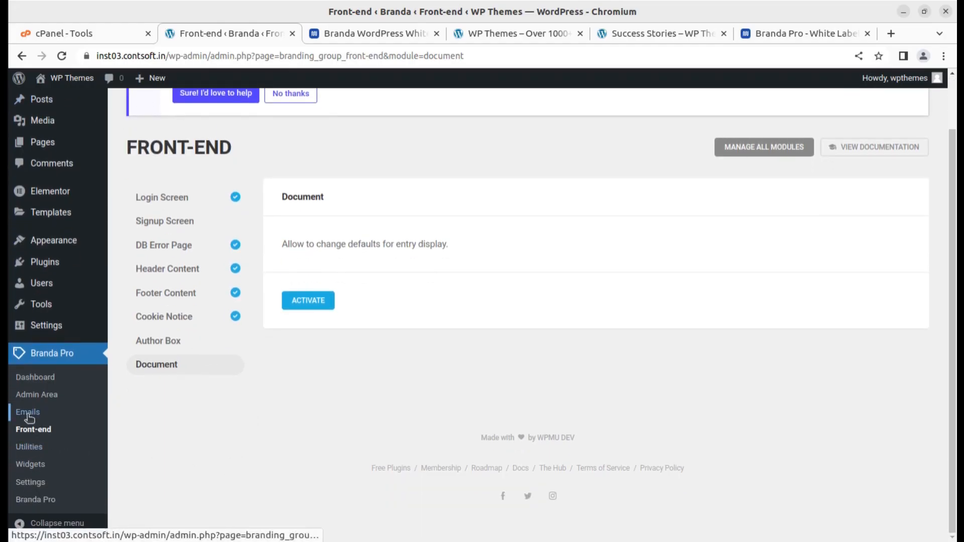
# Open Branda's Admin Area settings and activate the Admin Bar module.
pyautogui.click(30, 397)
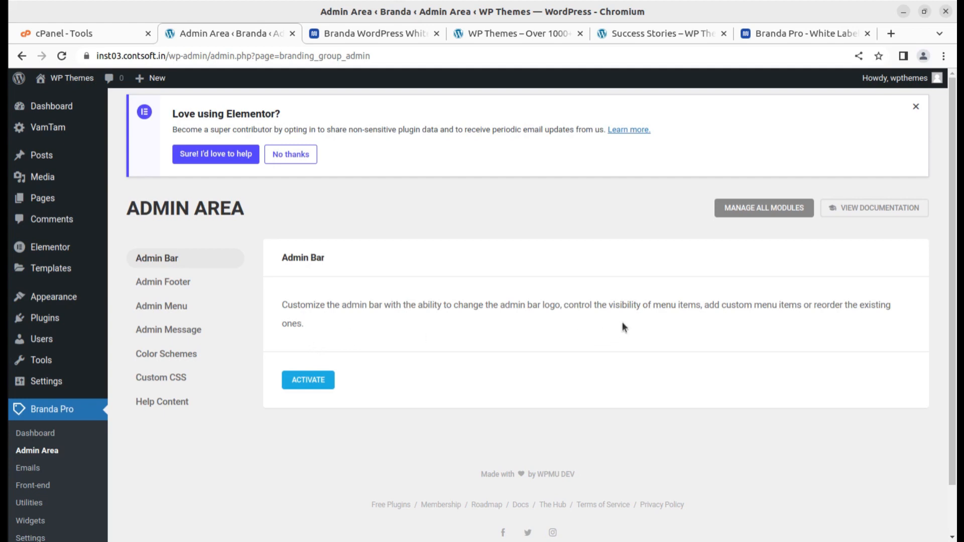
pyautogui.click(291, 386)
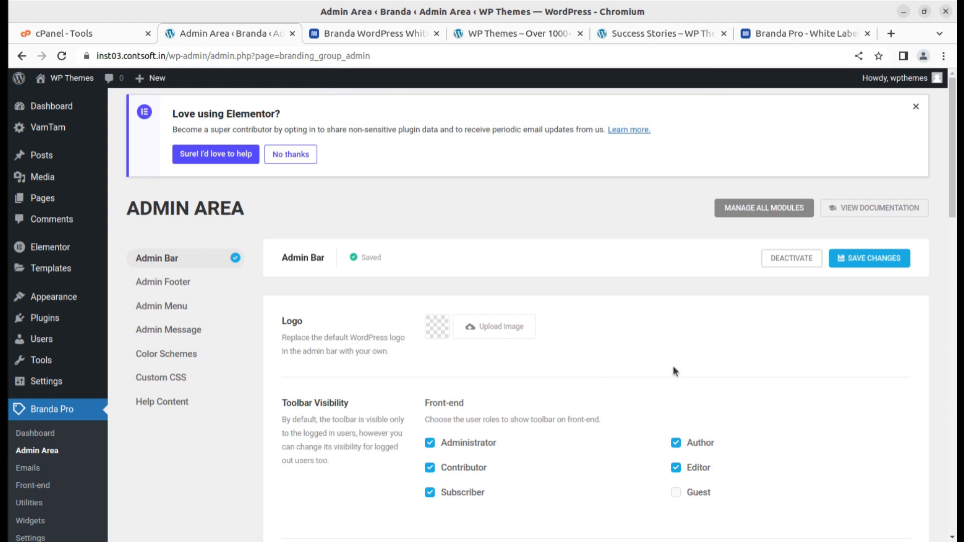
# Examine the Admin Bar options for toolbar visibility, custom menu entries, menu reordering, custom CSS and GET parameters.
pyautogui.scroll(-3, 671, 382)
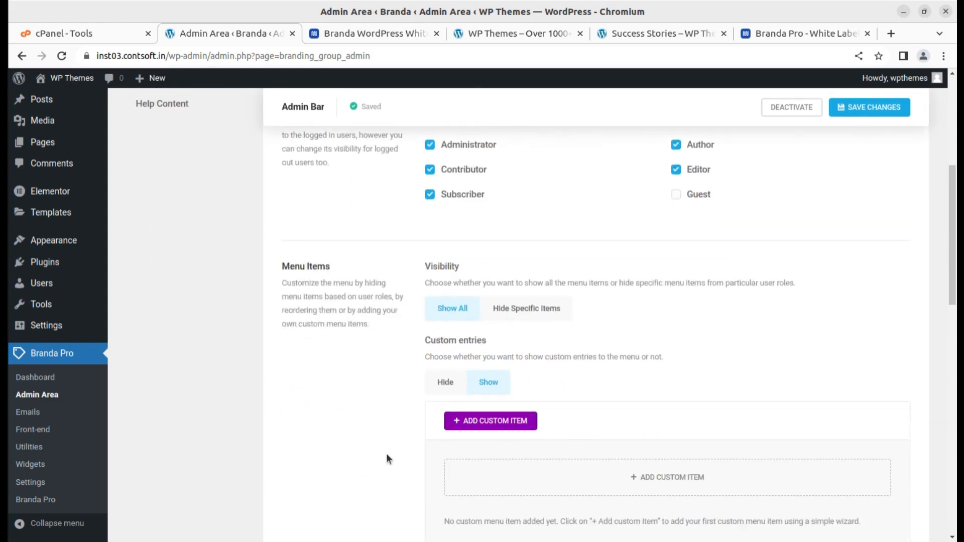
pyautogui.scroll(-3, 496, 436)
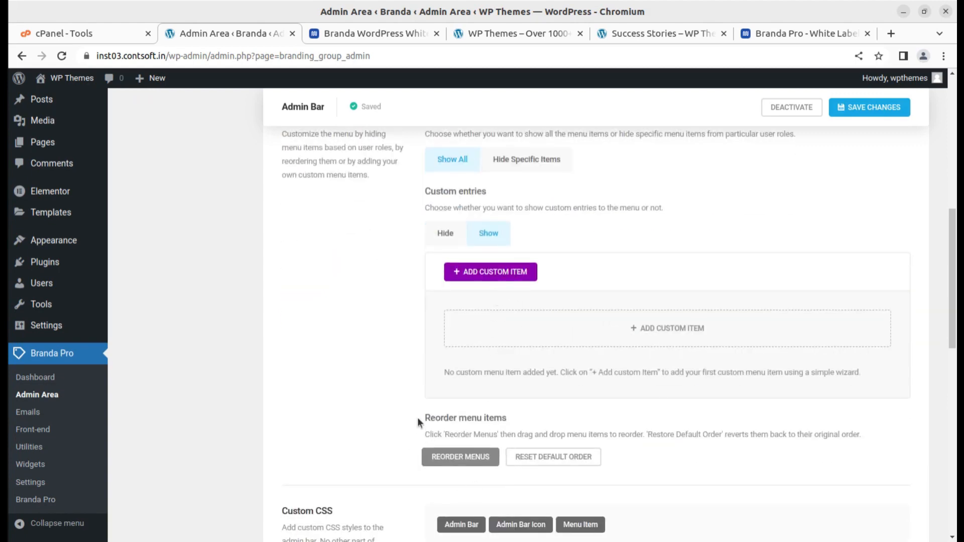
pyautogui.moveTo(420, 418); pyautogui.dragTo(523, 424)
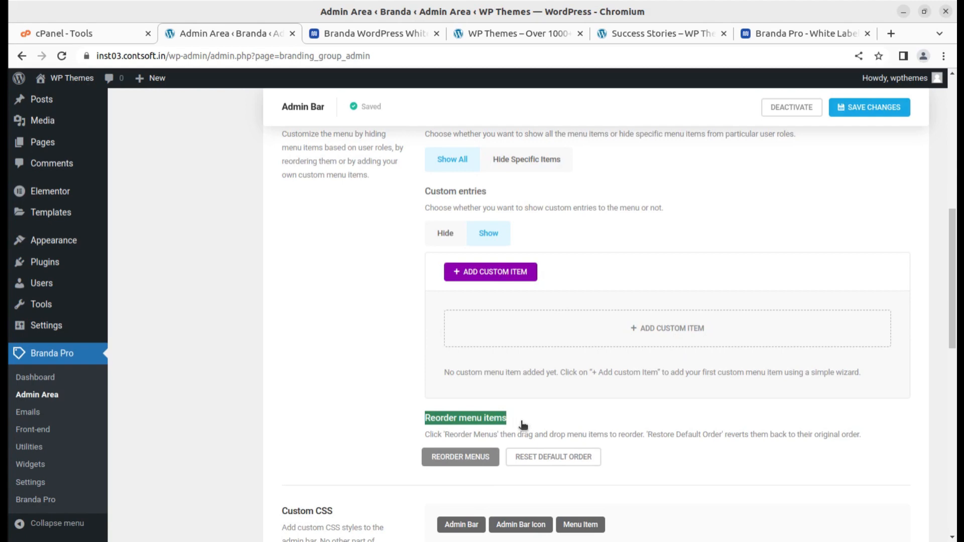
pyautogui.scroll(-4, 521, 425)
pyautogui.scroll(-4, 433, 435)
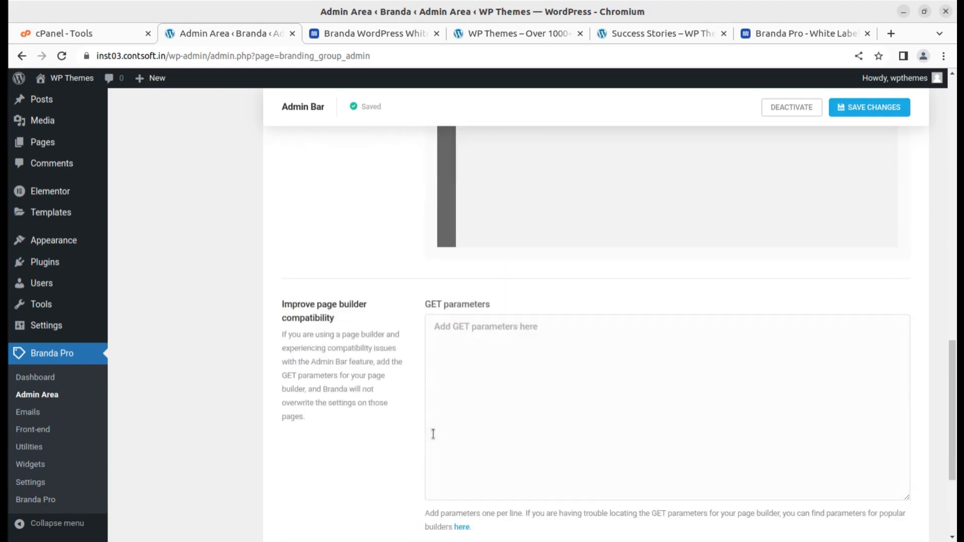
pyautogui.scroll(-4, 433, 434)
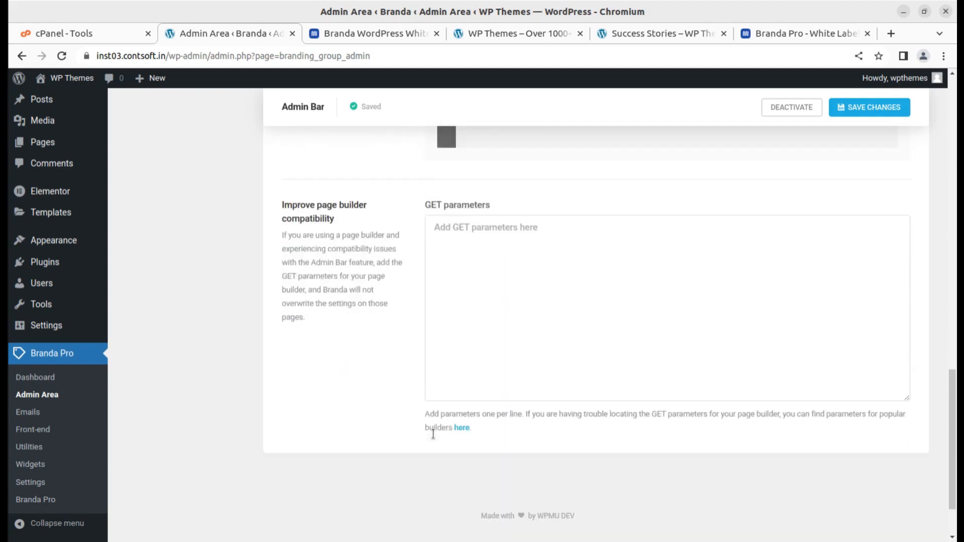
pyautogui.scroll(12, 433, 434)
pyautogui.scroll(6, 434, 438)
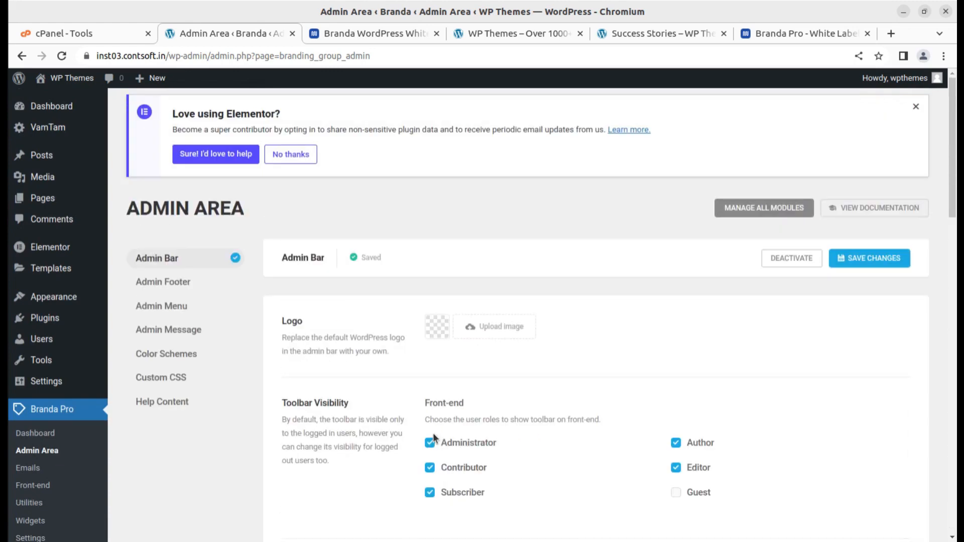
# Activate the Admin Footer module and place the cursor in its footer text editor.
pyautogui.click(170, 291)
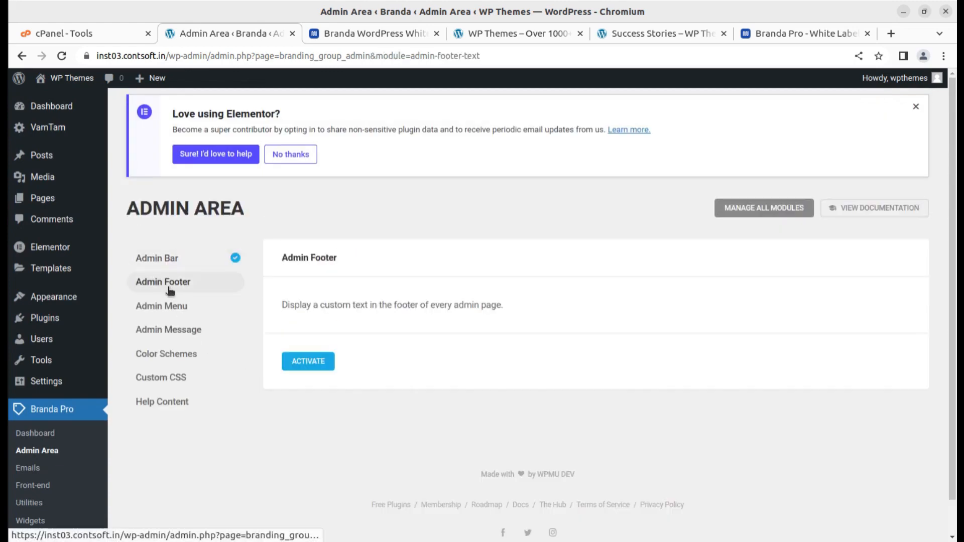
pyautogui.click(300, 363)
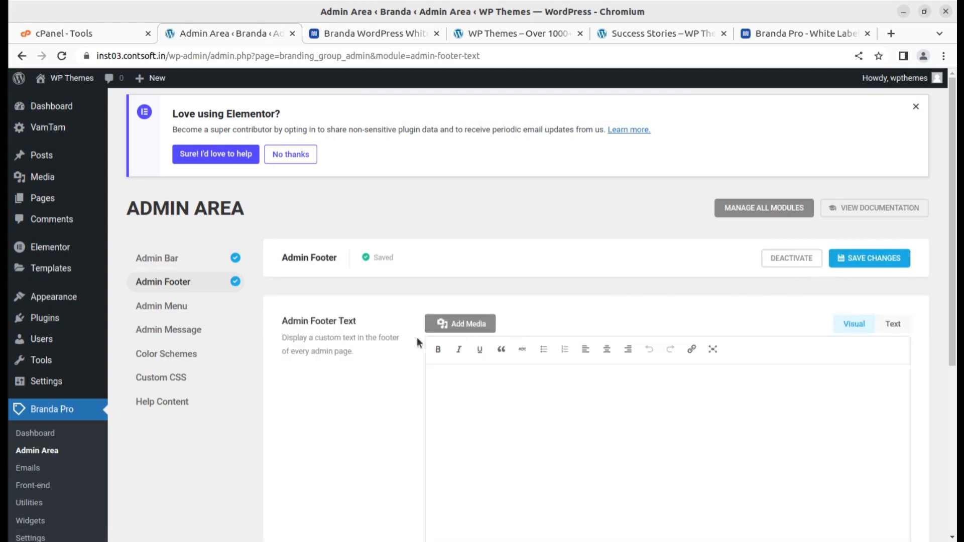
pyautogui.click(457, 402)
# View the Admin Message, Color Schemes and Help Content modules of the Admin Area.
pyautogui.click(173, 334)
pyautogui.click(171, 357)
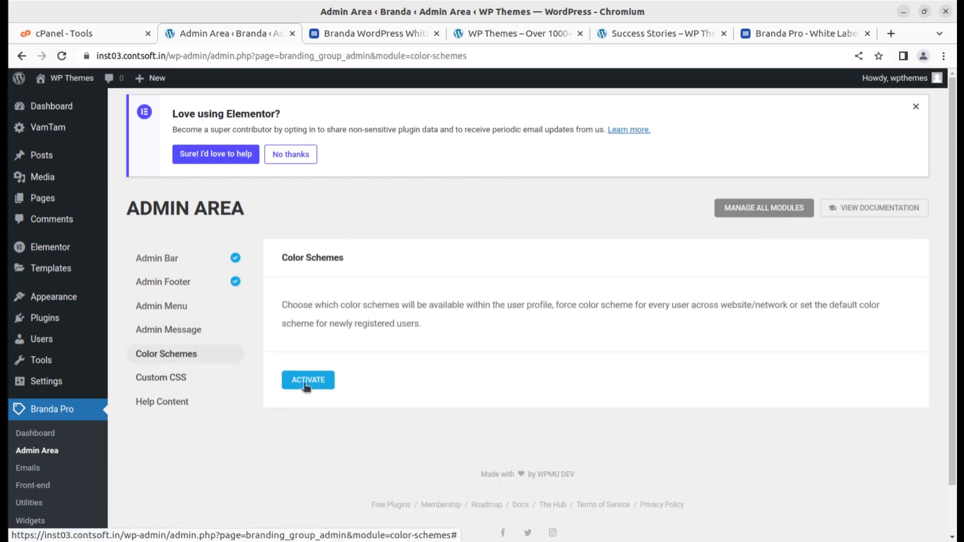
pyautogui.click(168, 406)
pyautogui.scroll(-1, 226, 432)
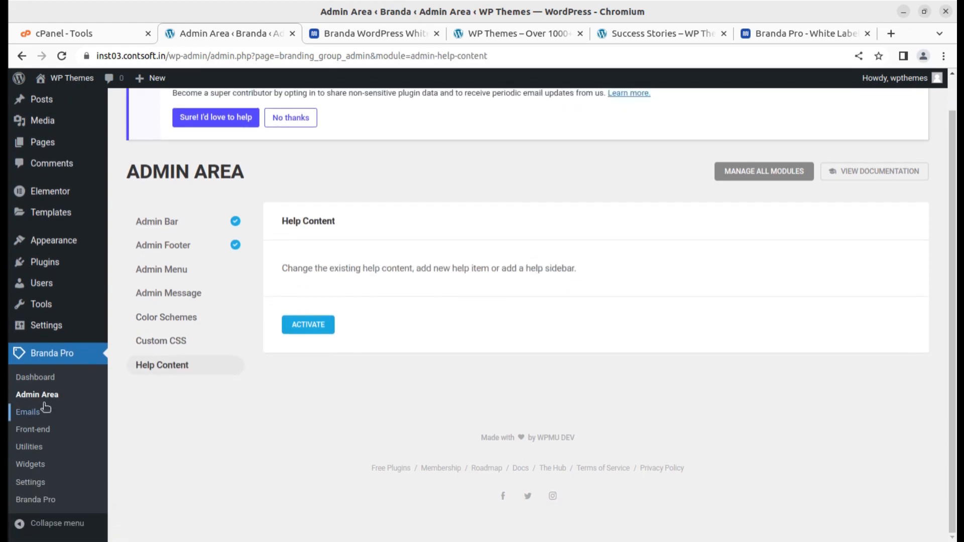
# Open Branda's Emails settings, activate the From Headers module and review its sender and reply-to fields.
pyautogui.click(27, 414)
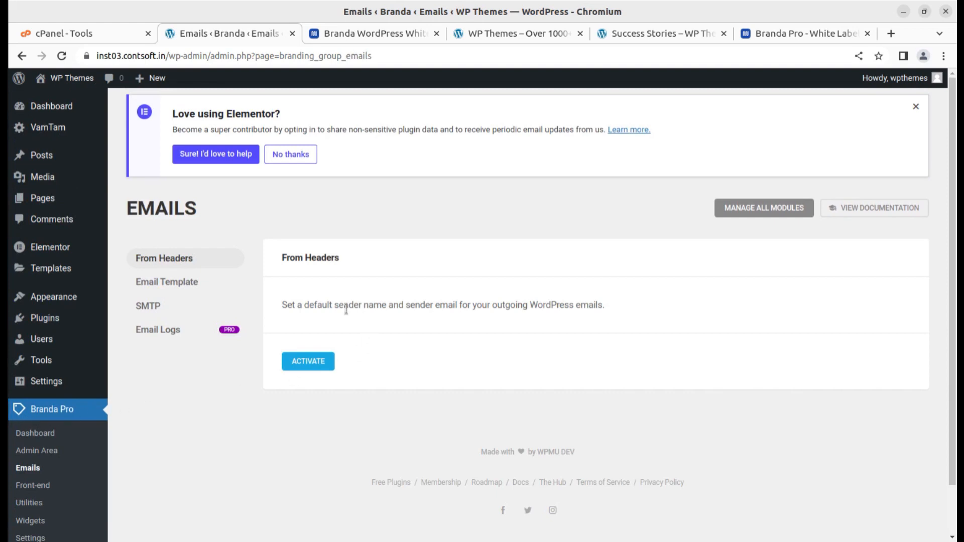
pyautogui.moveTo(287, 306); pyautogui.dragTo(619, 315)
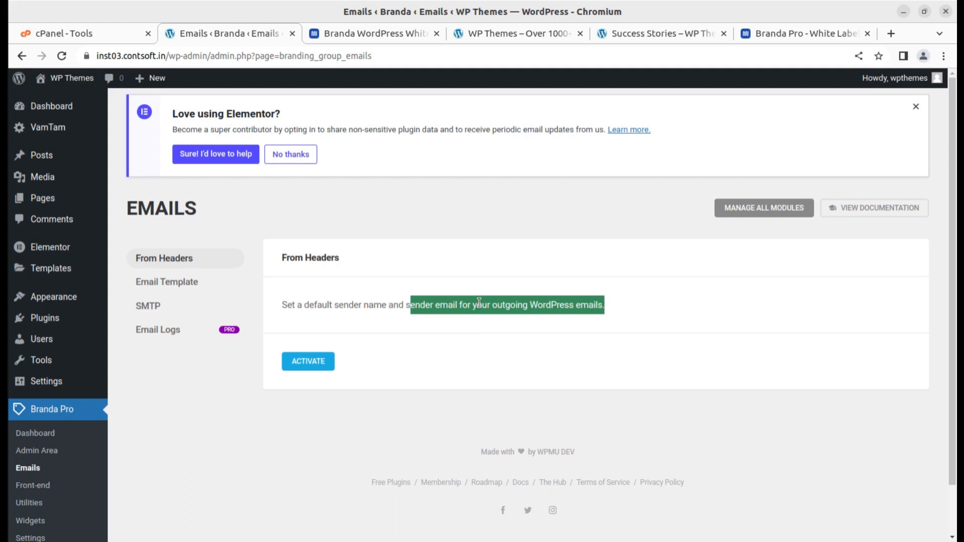
pyautogui.click(316, 362)
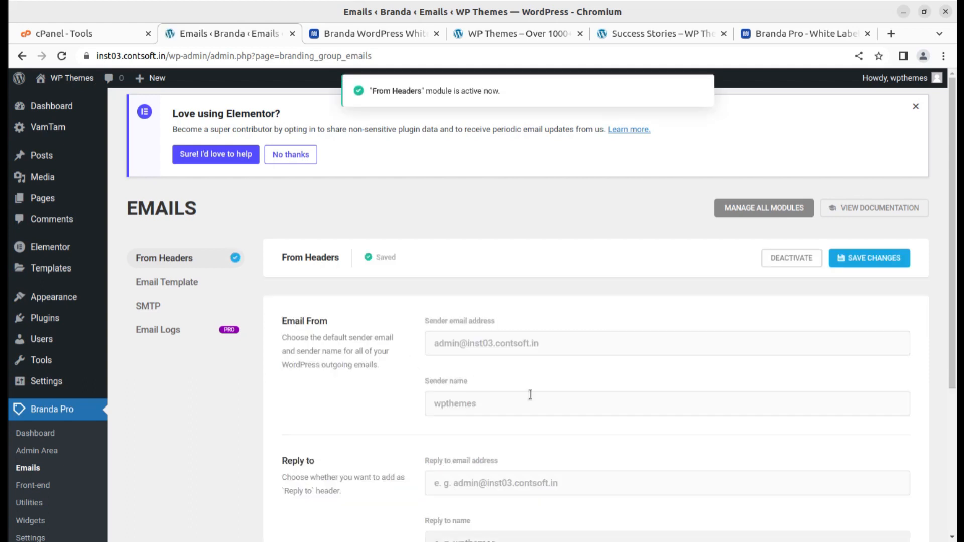
pyautogui.click(557, 348)
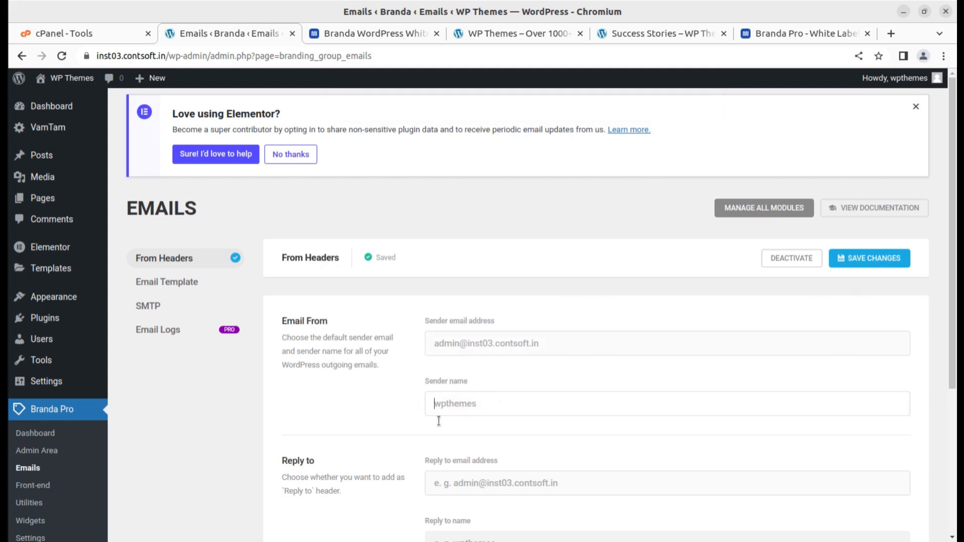
pyautogui.scroll(-3, 438, 421)
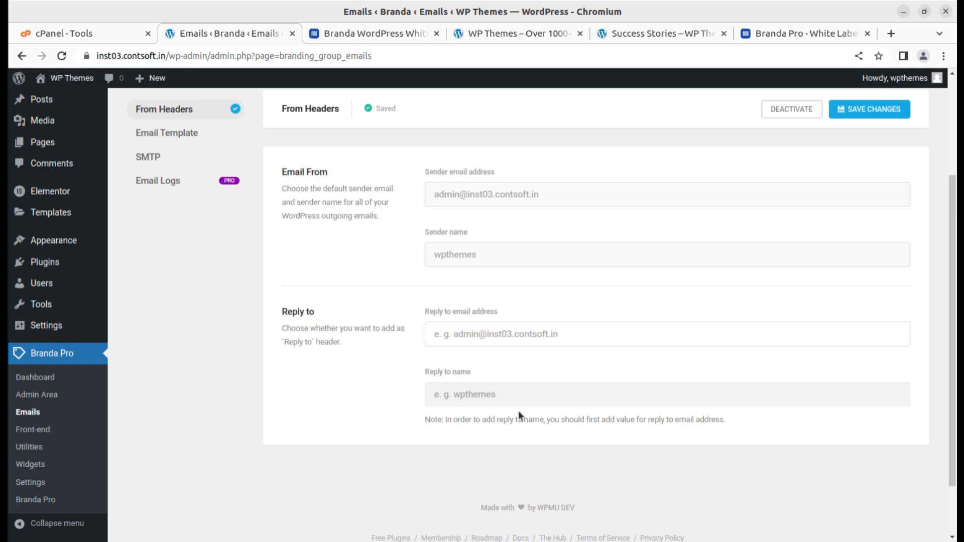
# Activate the Email Template module and apply the predesigned Handwritten template.
pyautogui.click(167, 135)
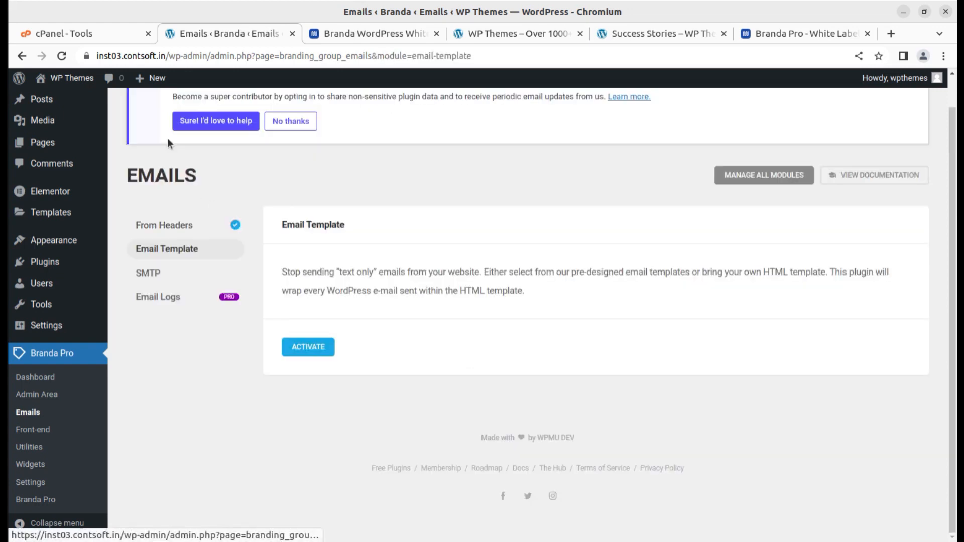
pyautogui.click(304, 353)
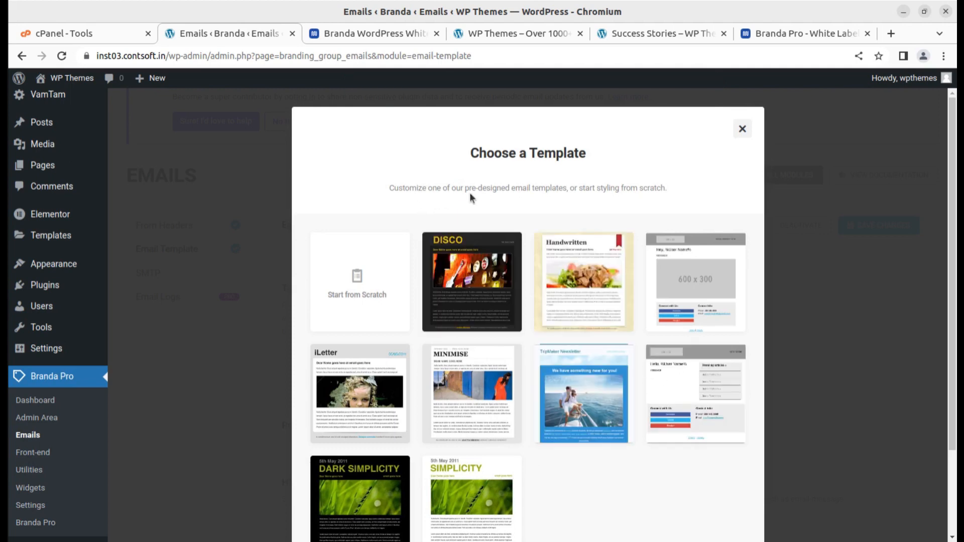
pyautogui.click(592, 316)
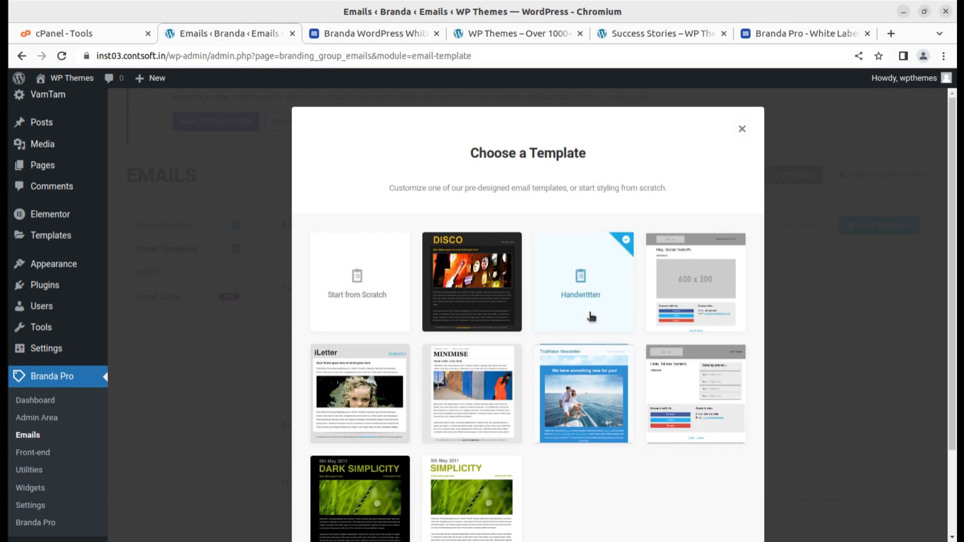
pyautogui.scroll(-2, 615, 323)
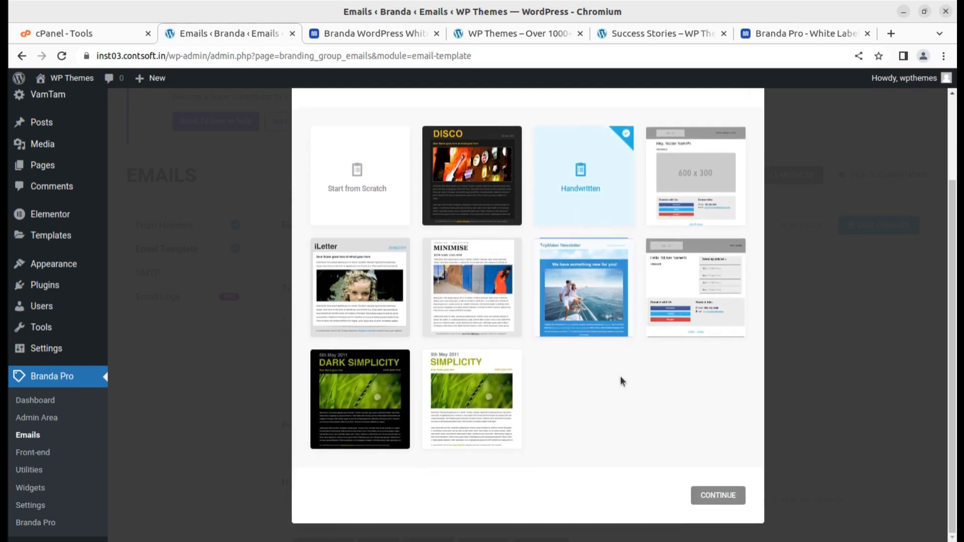
pyautogui.click(718, 495)
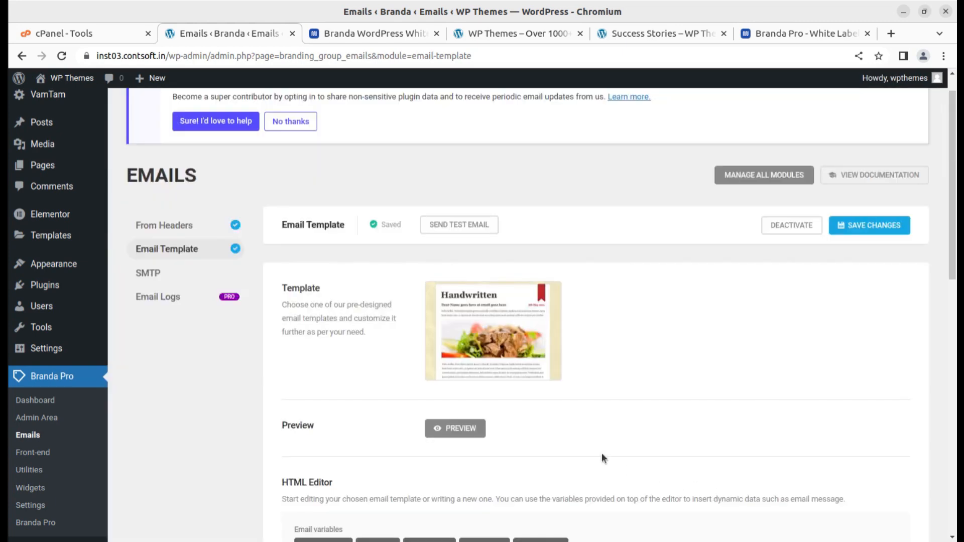
# Preview the Handwritten email template down to its footer, and close the preview.
pyautogui.click(472, 433)
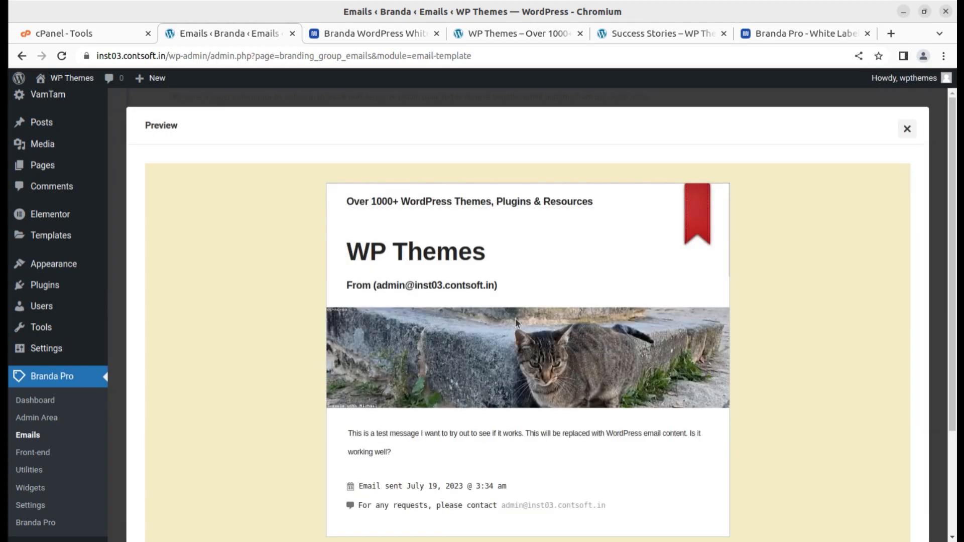
pyautogui.scroll(-3, 502, 306)
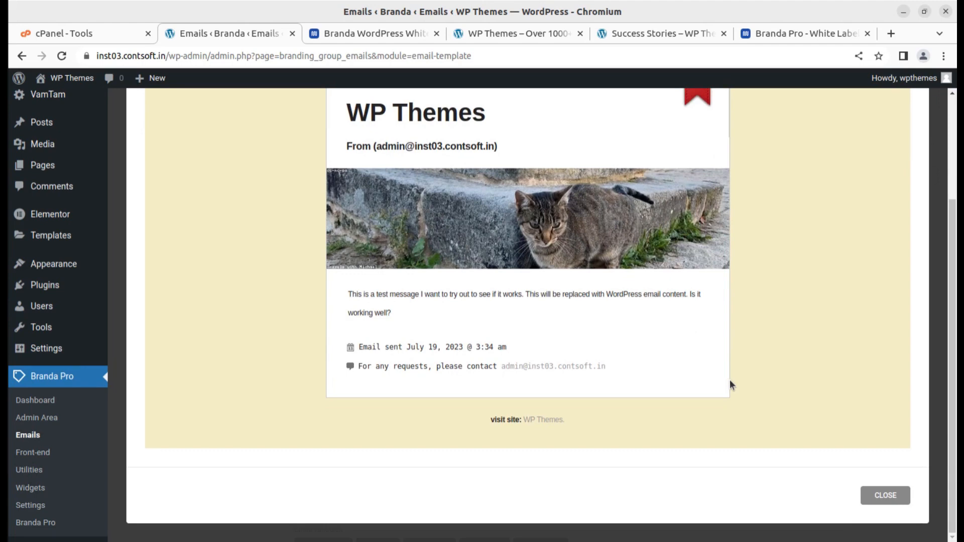
pyautogui.click(887, 497)
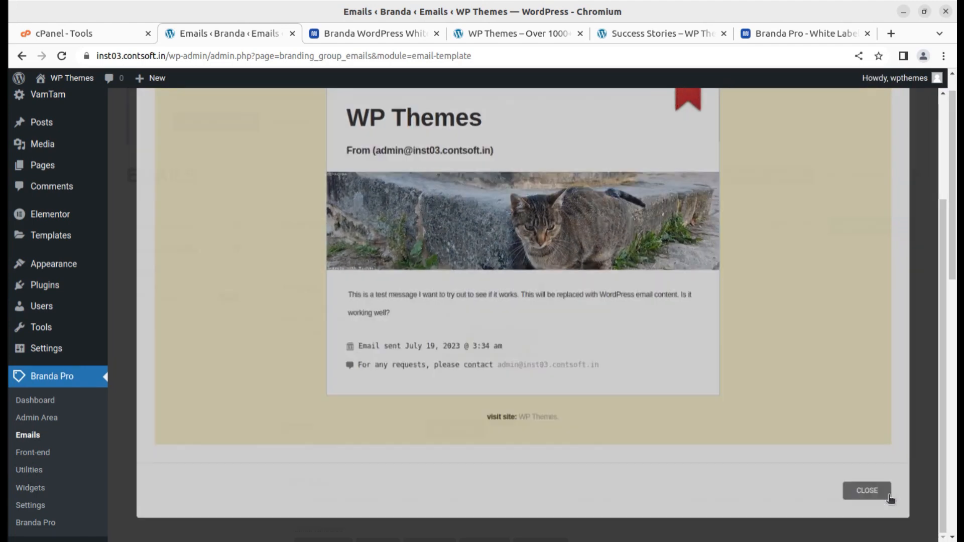
# Examine the email template's HTML editor, including its email variables, general variables and template code.
pyautogui.scroll(-6, 354, 418)
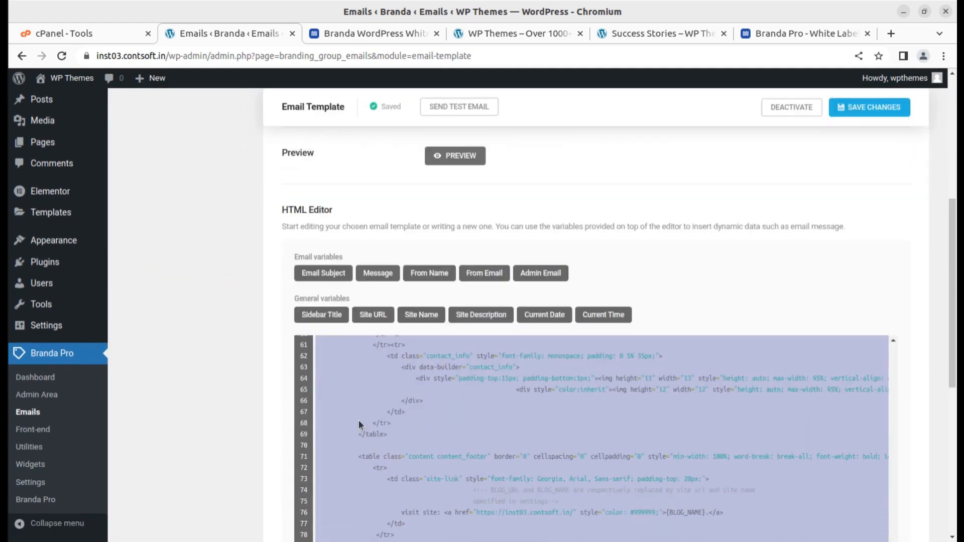
pyautogui.scroll(-1, 562, 410)
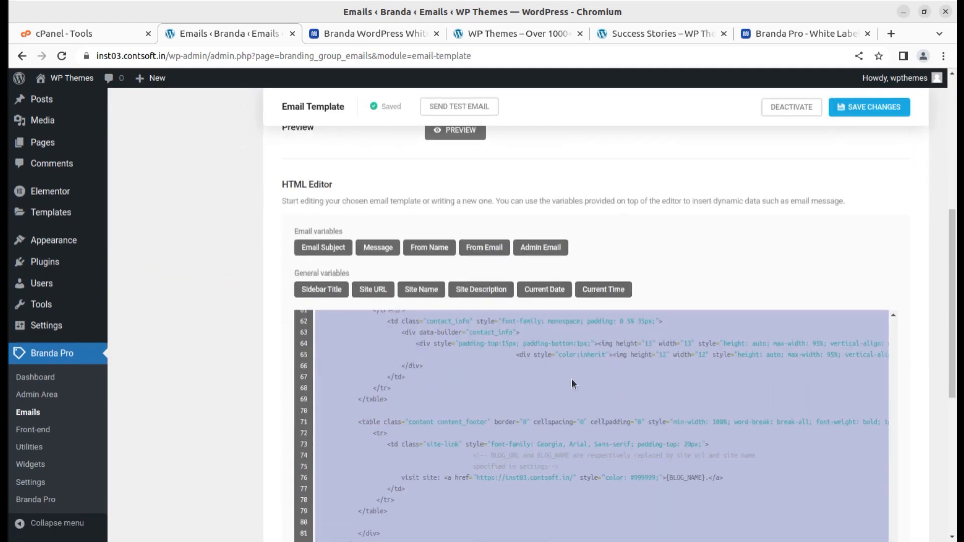
pyautogui.scroll(-4, 571, 379)
pyautogui.scroll(2, 526, 341)
pyautogui.scroll(1, 608, 307)
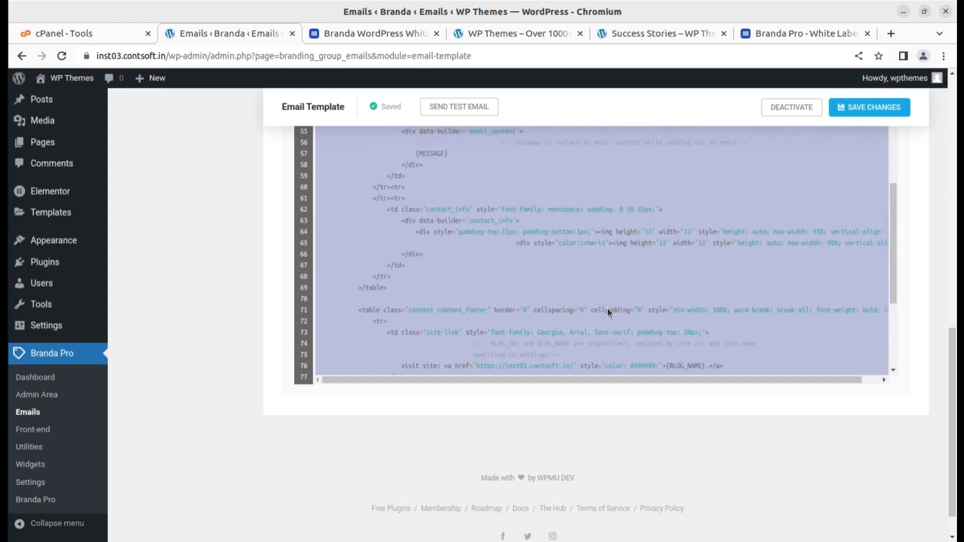
pyautogui.scroll(8, 607, 308)
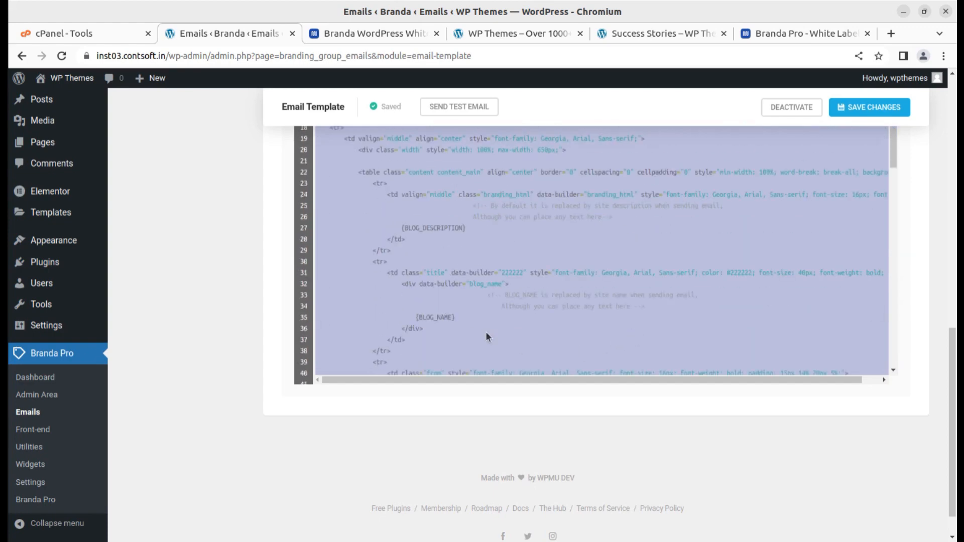
pyautogui.scroll(5, 486, 336)
pyautogui.scroll(4, 631, 349)
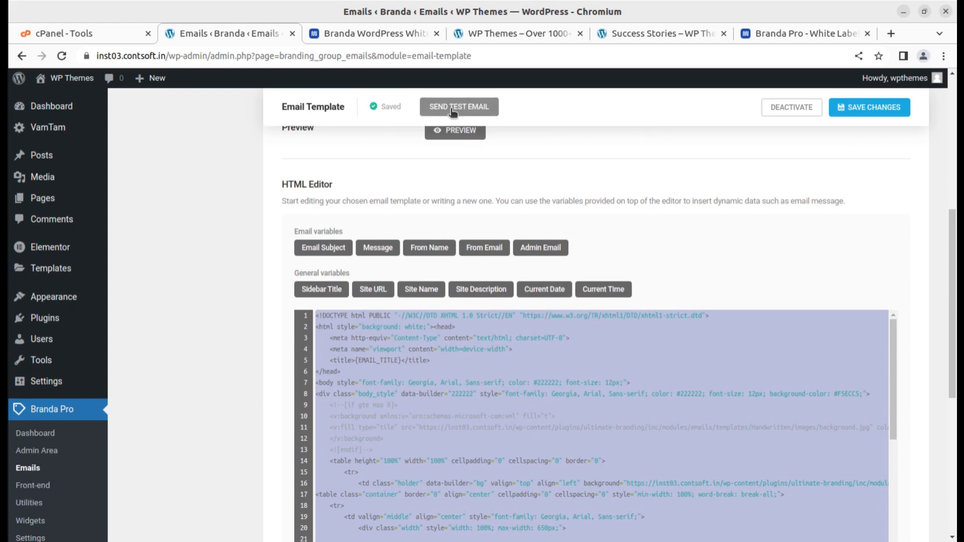
# Save the changes to the Email Template module.
pyautogui.scroll(4, 544, 241)
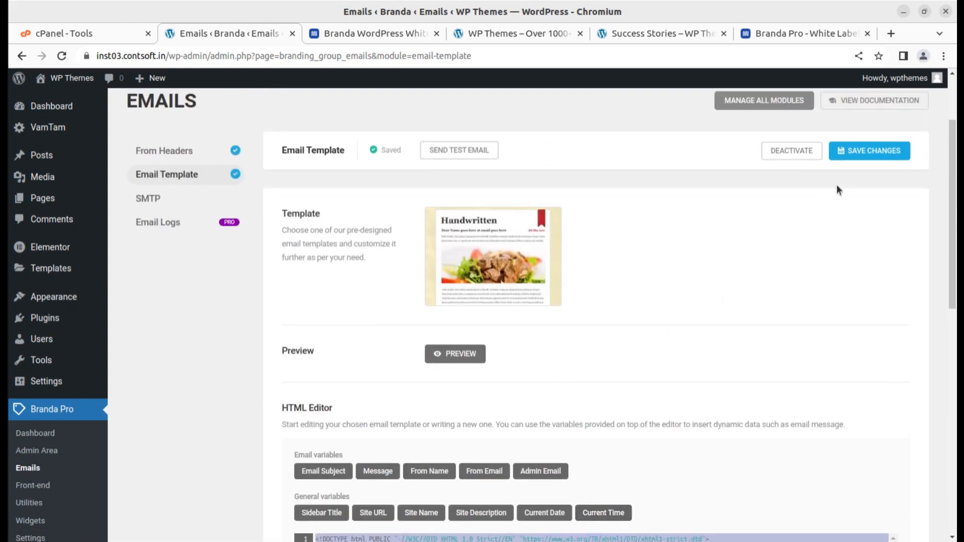
pyautogui.click(871, 151)
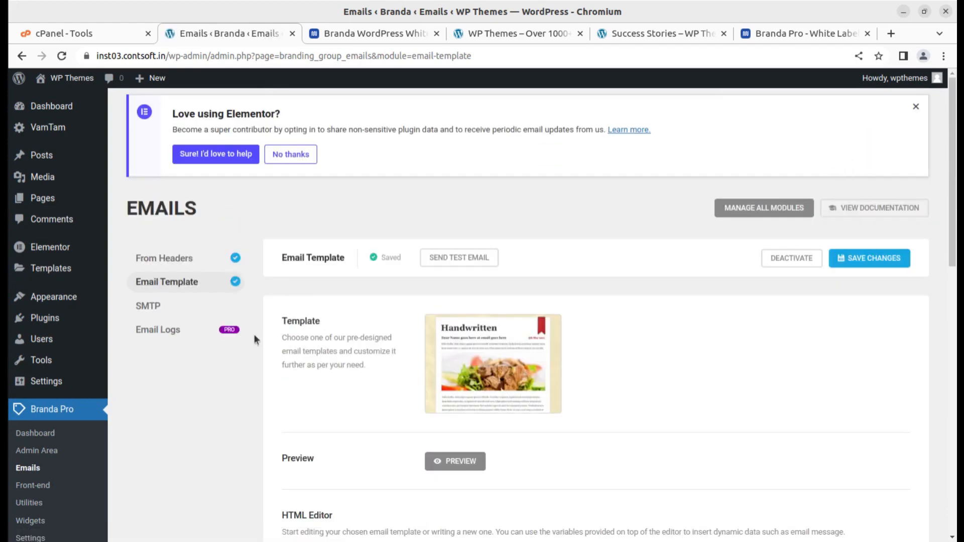
# Activate the SMTP module and look over its From Headers and SMTP Server options.
pyautogui.click(158, 310)
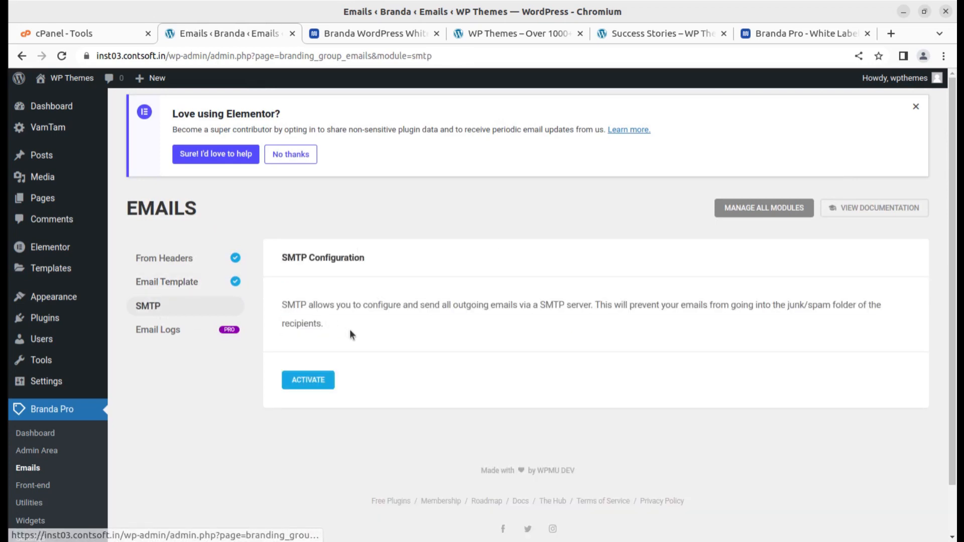
pyautogui.click(316, 385)
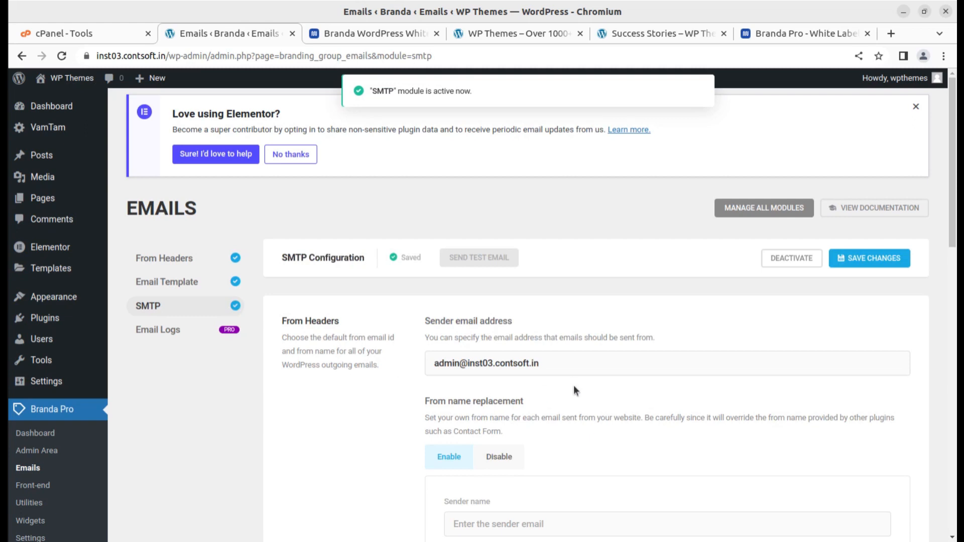
pyautogui.scroll(-3, 575, 387)
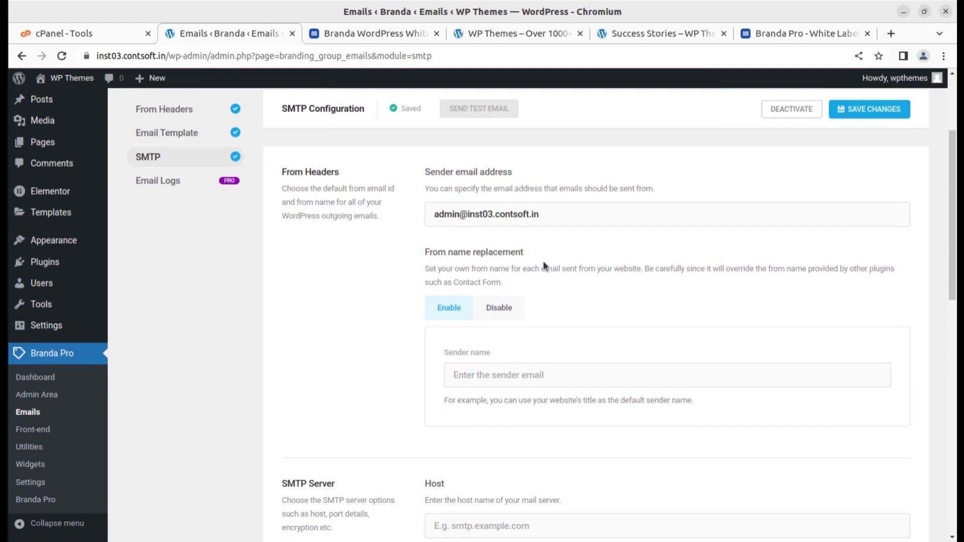
# Look over the SMTP Server and SMTP Authentication settings and save the SMTP configuration.
pyautogui.scroll(-6, 537, 389)
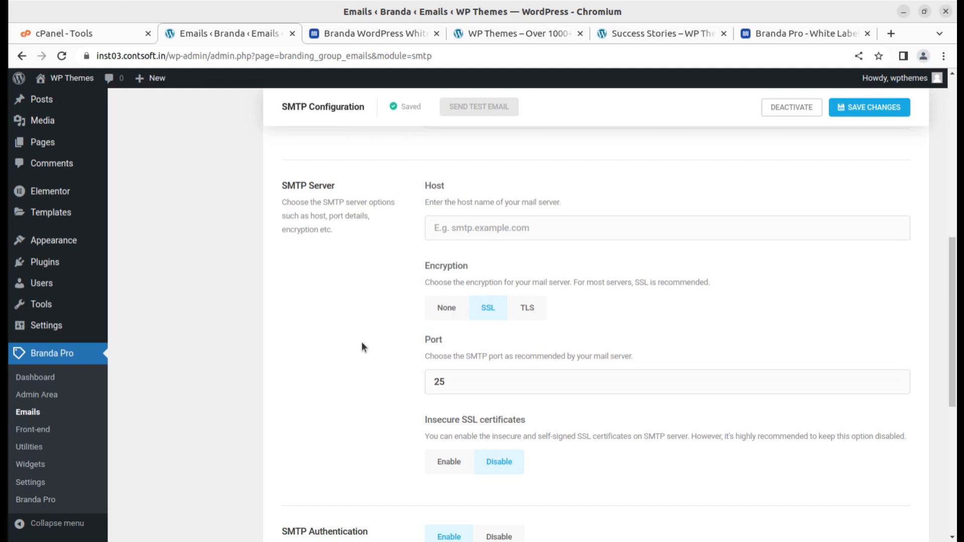
pyautogui.scroll(-4, 362, 343)
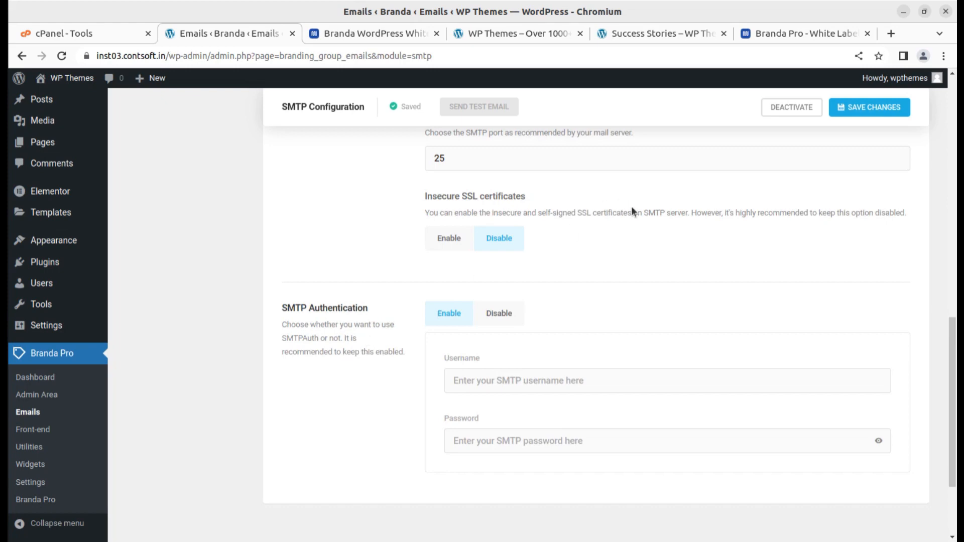
pyautogui.scroll(1, 797, 152)
pyautogui.click(858, 107)
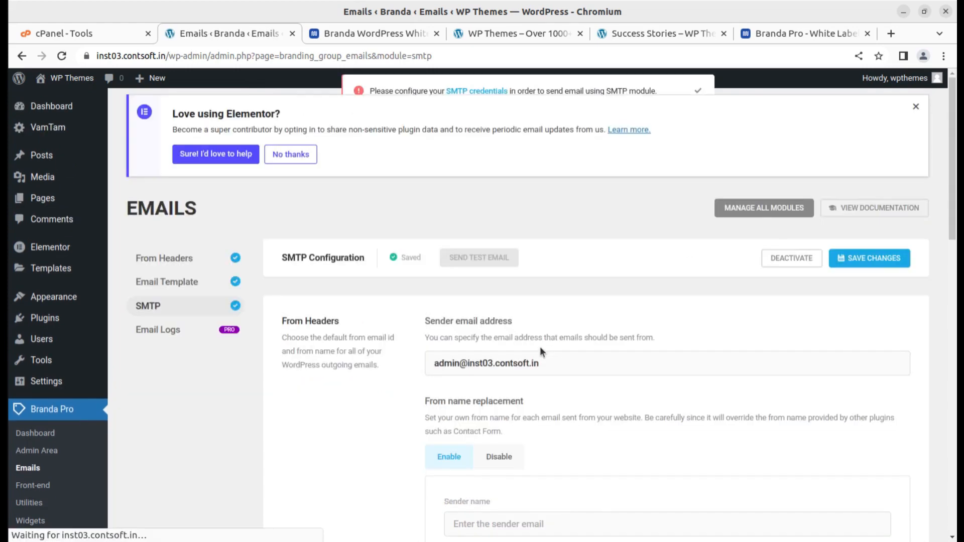
# Activate the Email Logs module and look over its page.
pyautogui.click(182, 336)
pyautogui.click(315, 365)
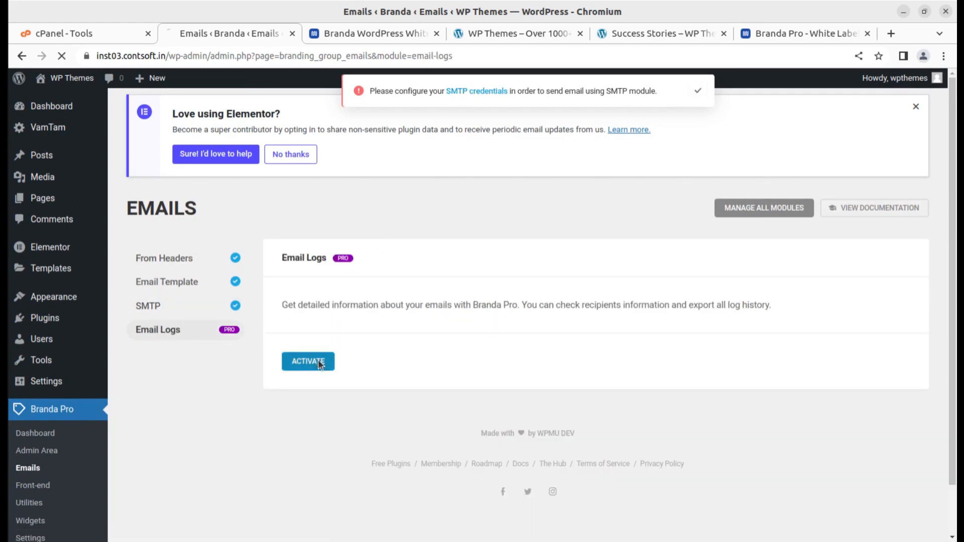
pyautogui.scroll(-3, 368, 400)
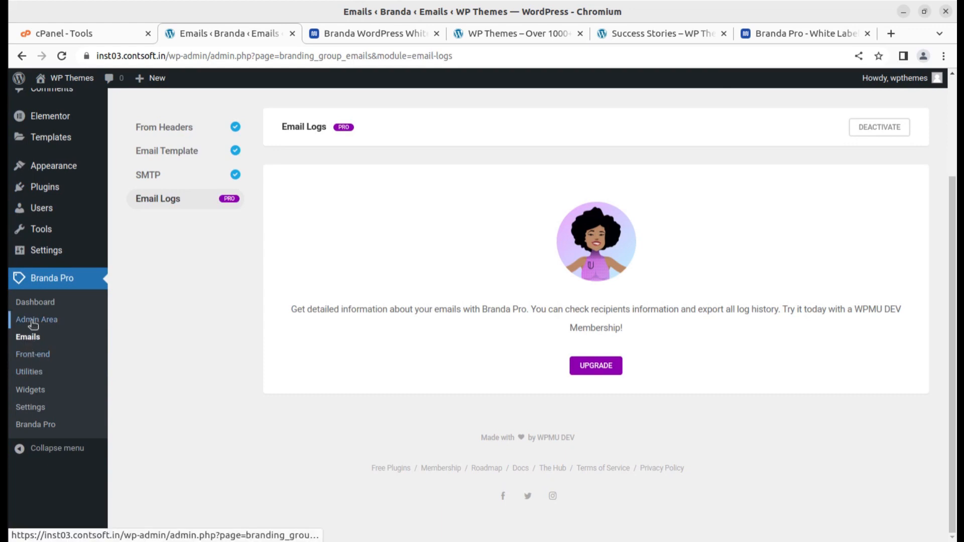
# Activate the Images module under Utilities and look over its Favicon and Image Filesize Limit options.
pyautogui.click(29, 373)
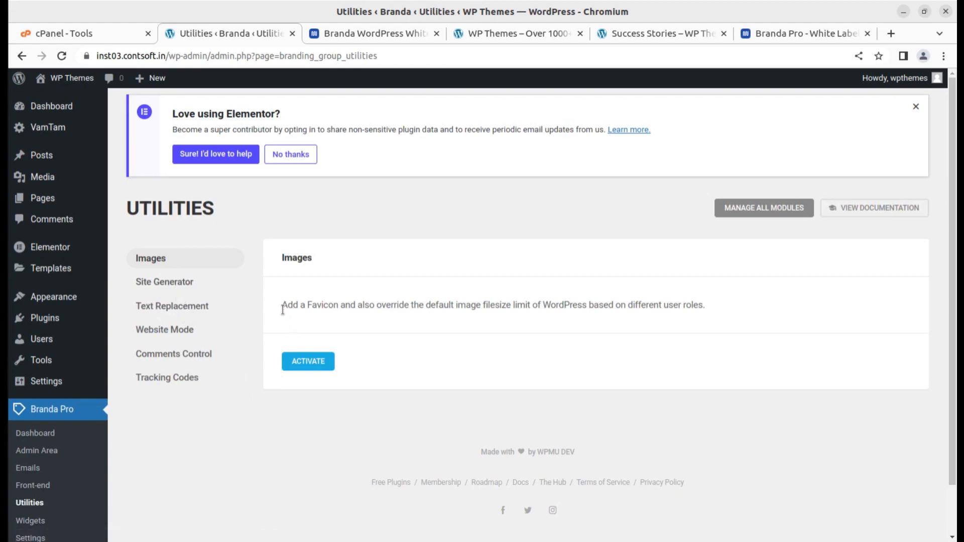
pyautogui.moveTo(281, 310); pyautogui.dragTo(338, 307)
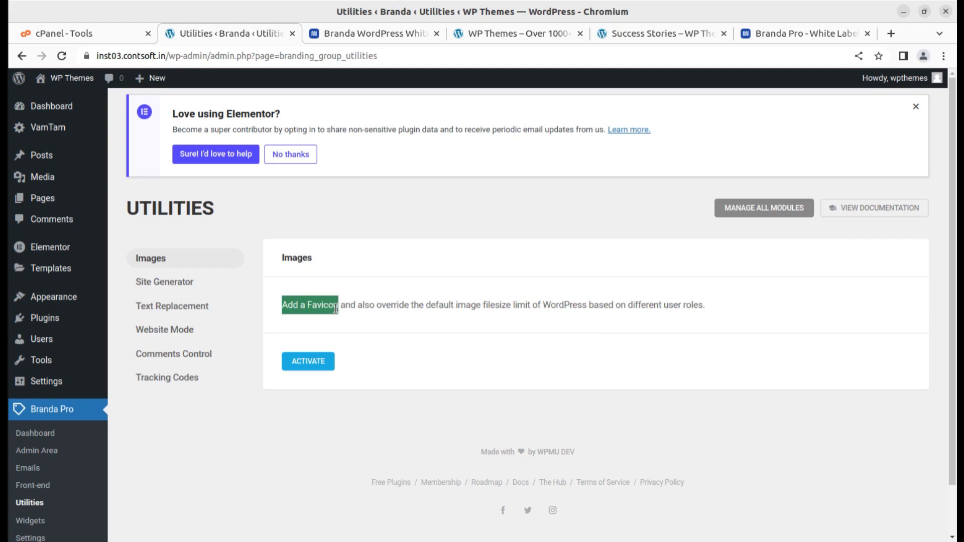
pyautogui.click(321, 364)
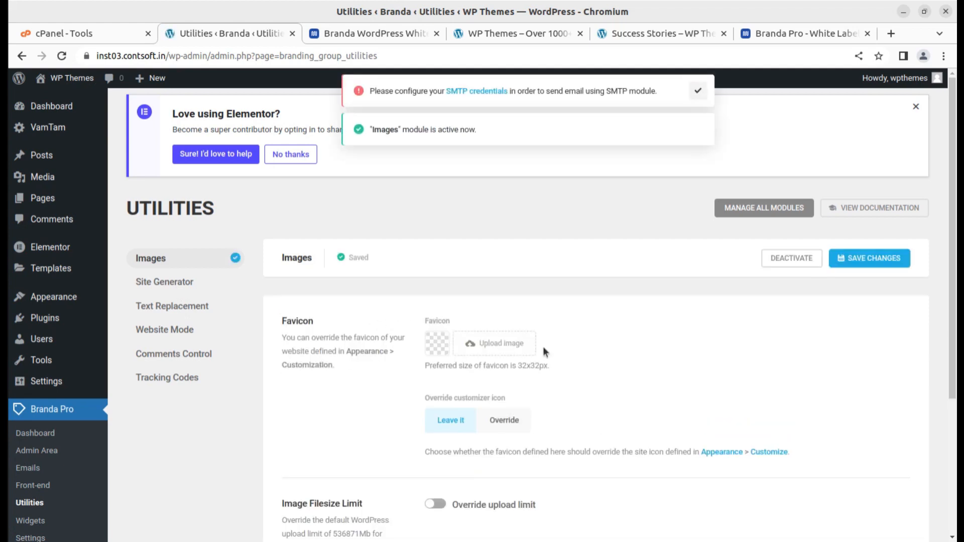
pyautogui.click(698, 91)
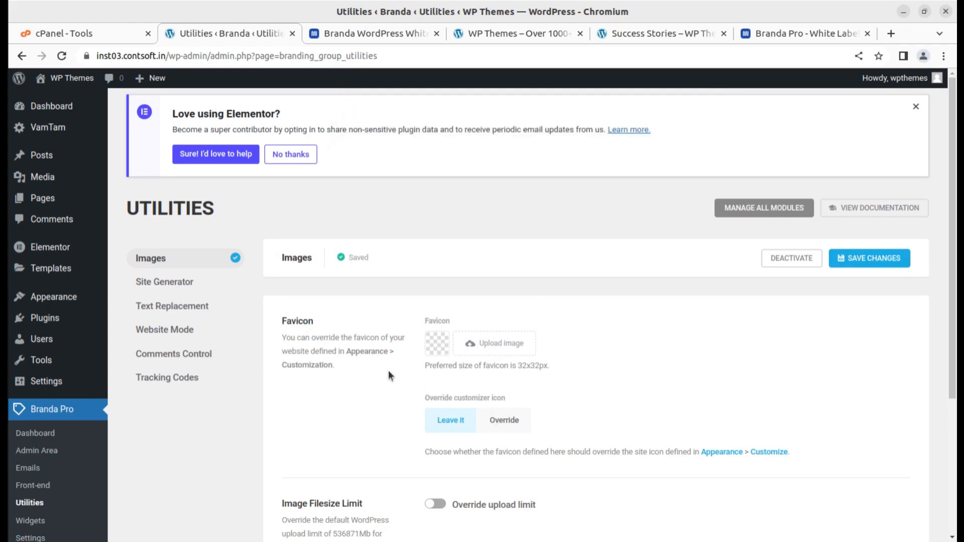
pyautogui.scroll(-3, 459, 371)
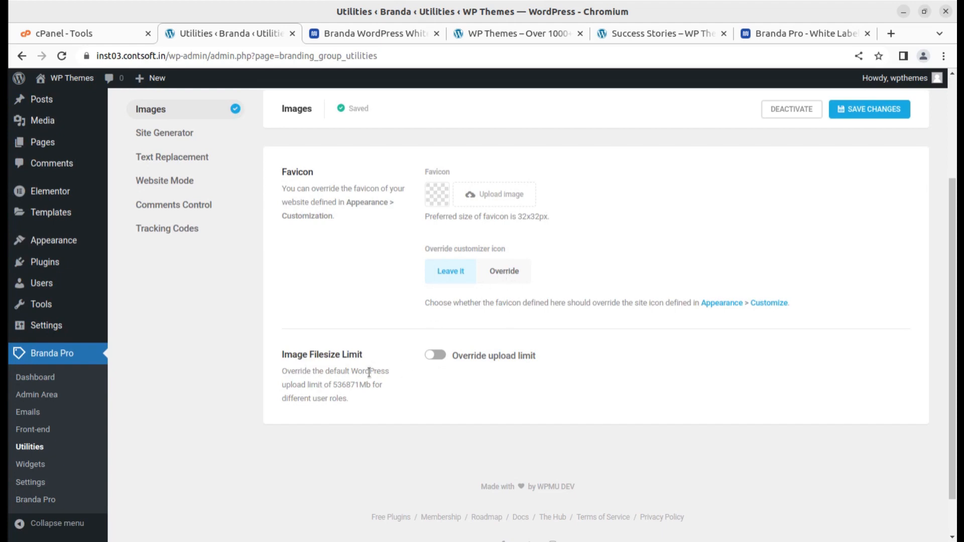
pyautogui.scroll(3, 366, 384)
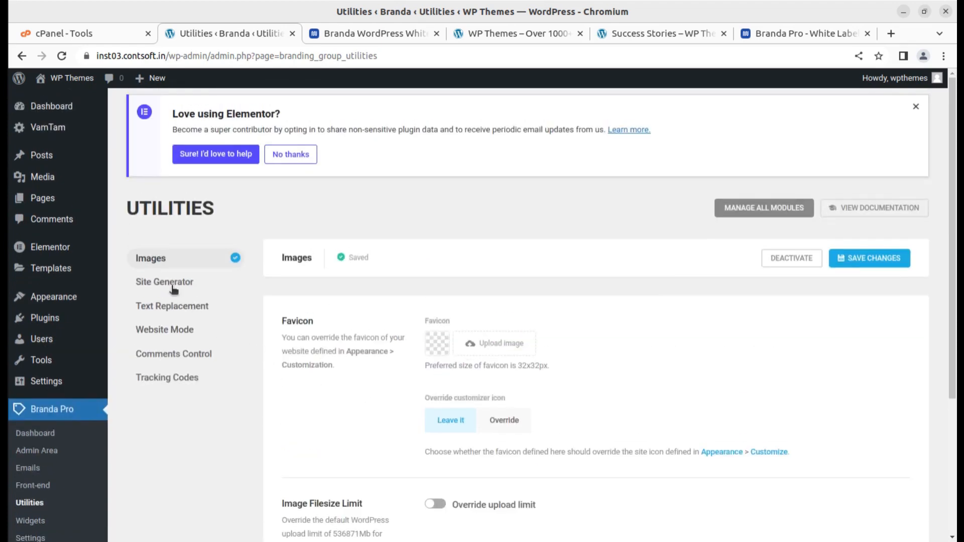
# Read the Site Generator module's description and activate the module.
pyautogui.click(151, 283)
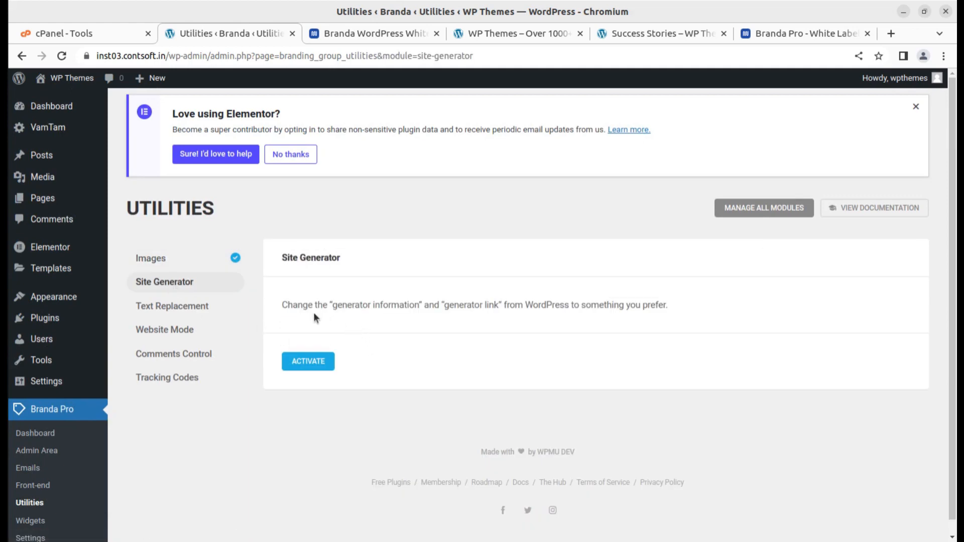
pyautogui.moveTo(289, 305); pyautogui.dragTo(365, 306)
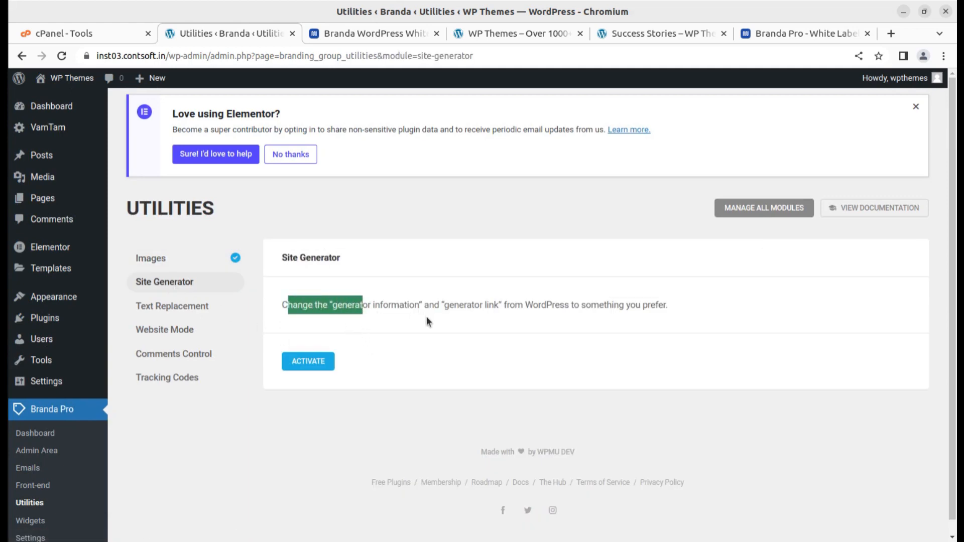
pyautogui.moveTo(442, 305); pyautogui.dragTo(493, 309)
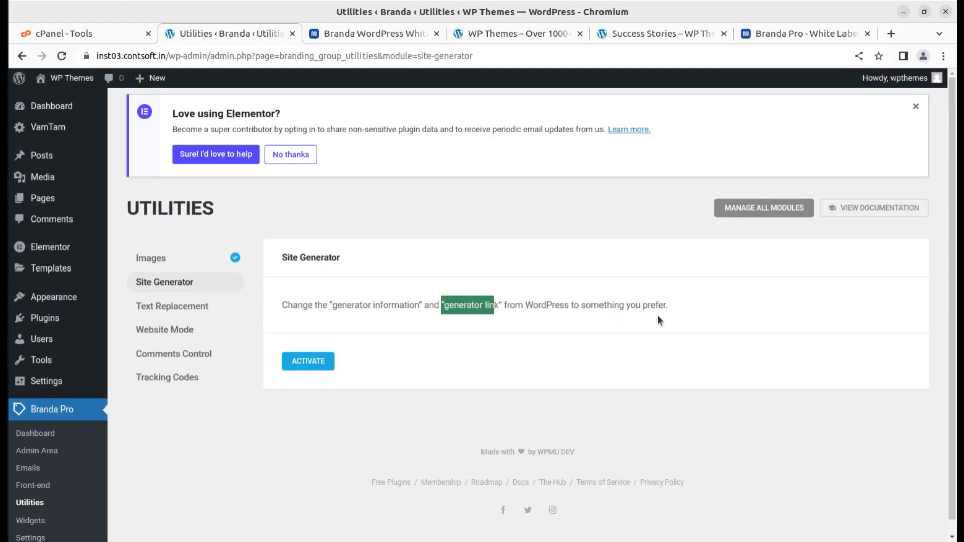
pyautogui.click(318, 360)
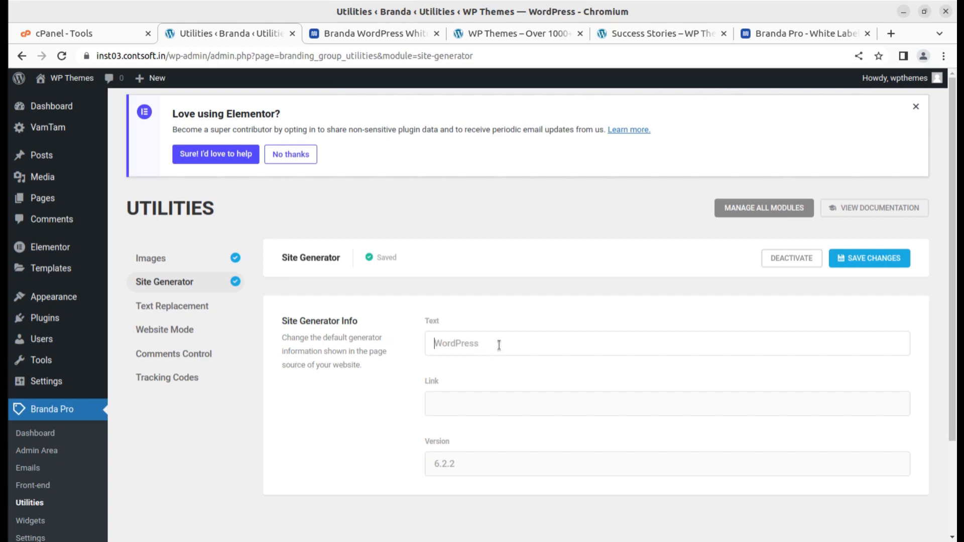
# Set the Site Generator text to "WP Themes" and save the changes.
pyautogui.write('WP Themes')
pyautogui.click(508, 466)
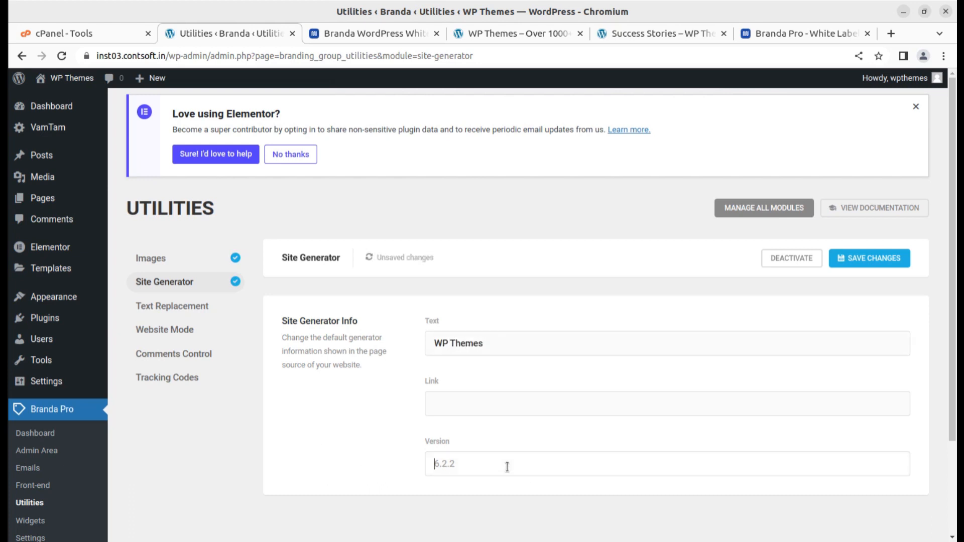
pyautogui.click(848, 264)
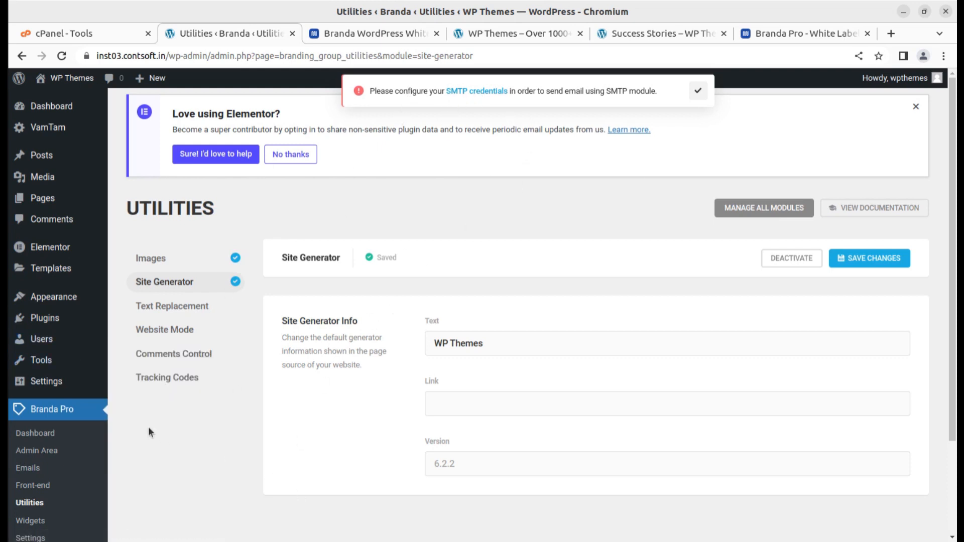
pyautogui.click(697, 91)
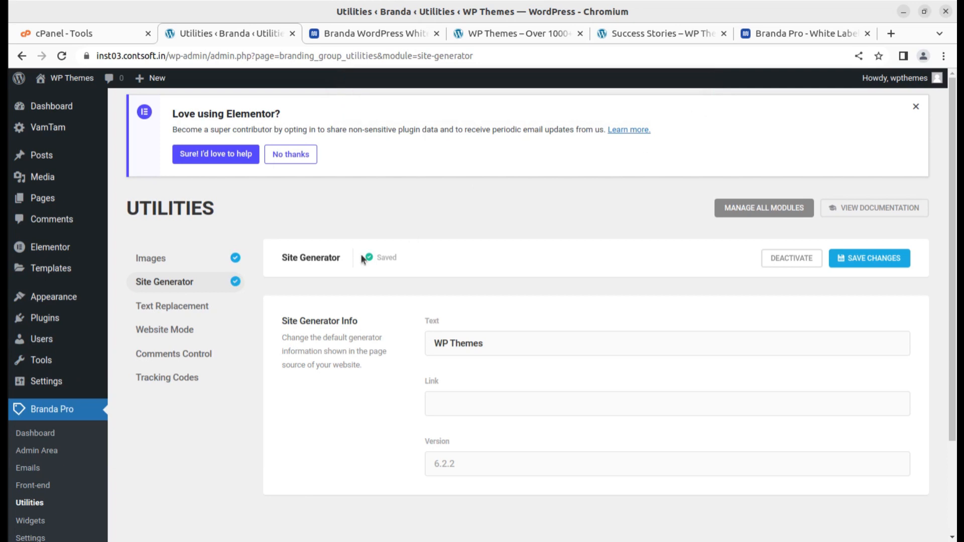
pyautogui.click(857, 262)
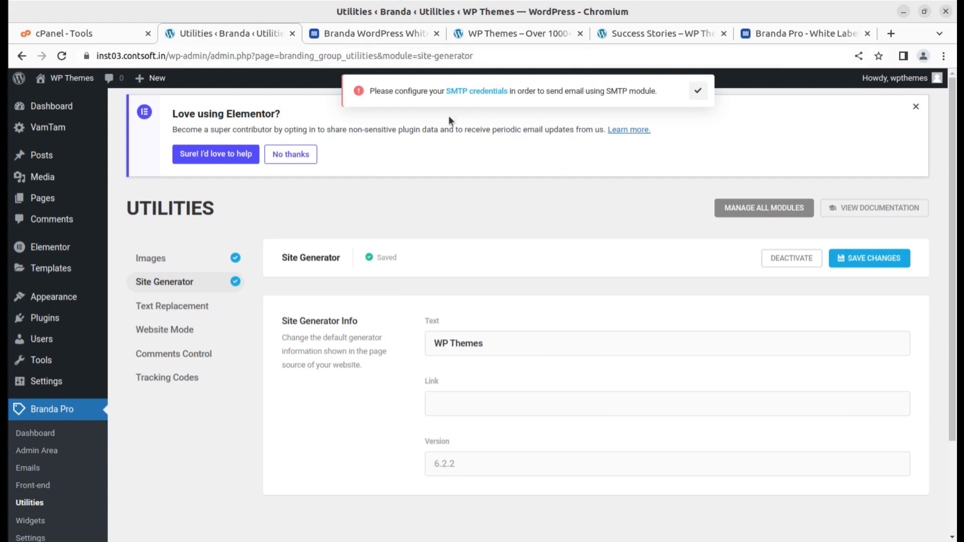
# Look through the WordPress admin dashboard in a separate tab, and close that tab.
pyautogui.middleClick(55, 106)
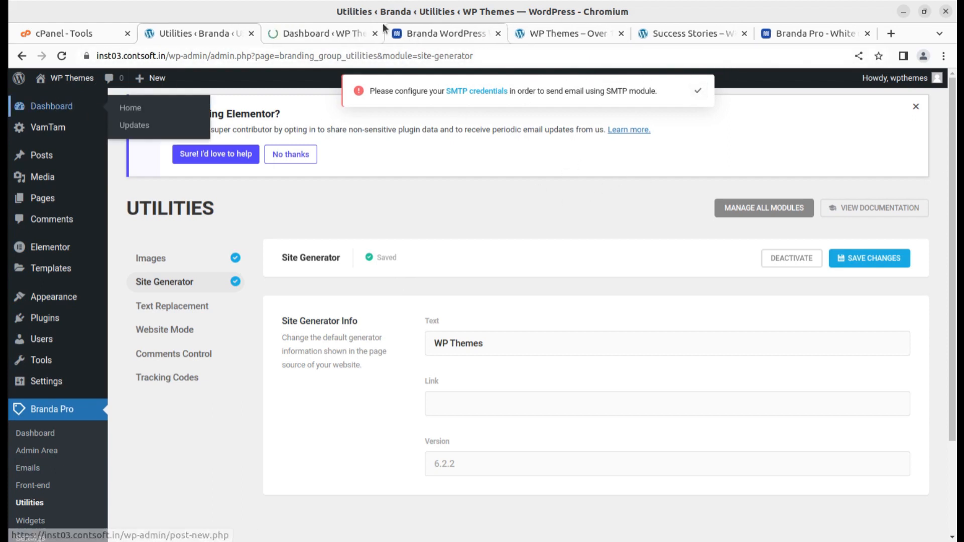
pyautogui.click(318, 30)
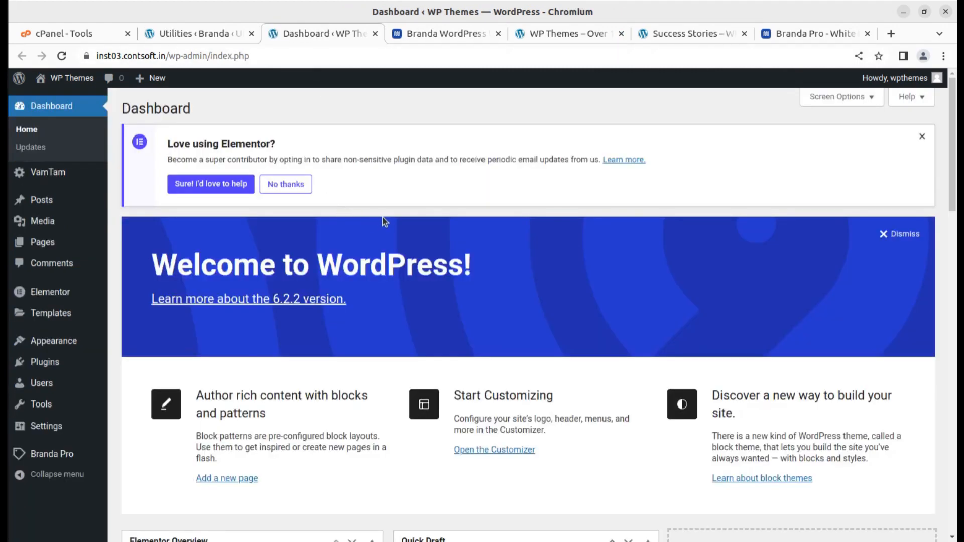
pyautogui.scroll(-6, 382, 218)
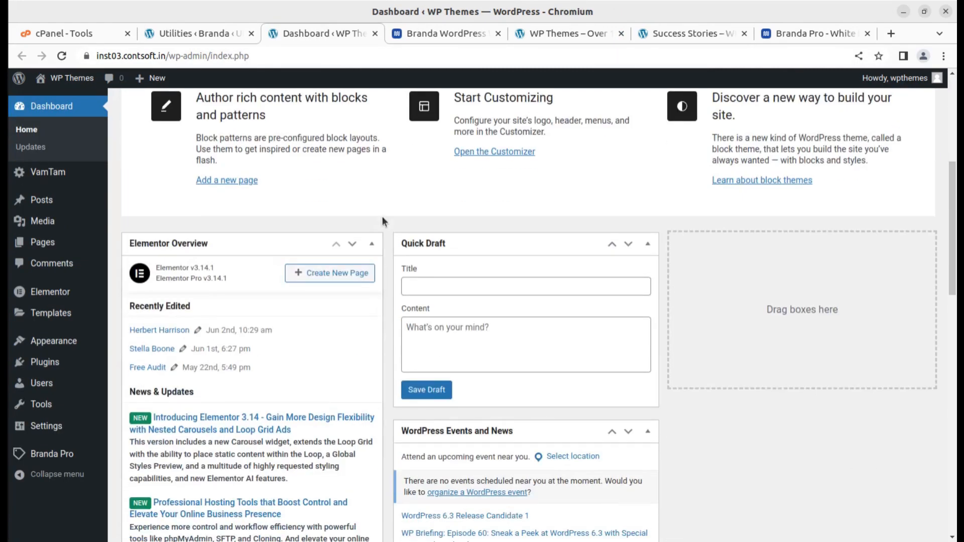
pyautogui.scroll(-12, 383, 221)
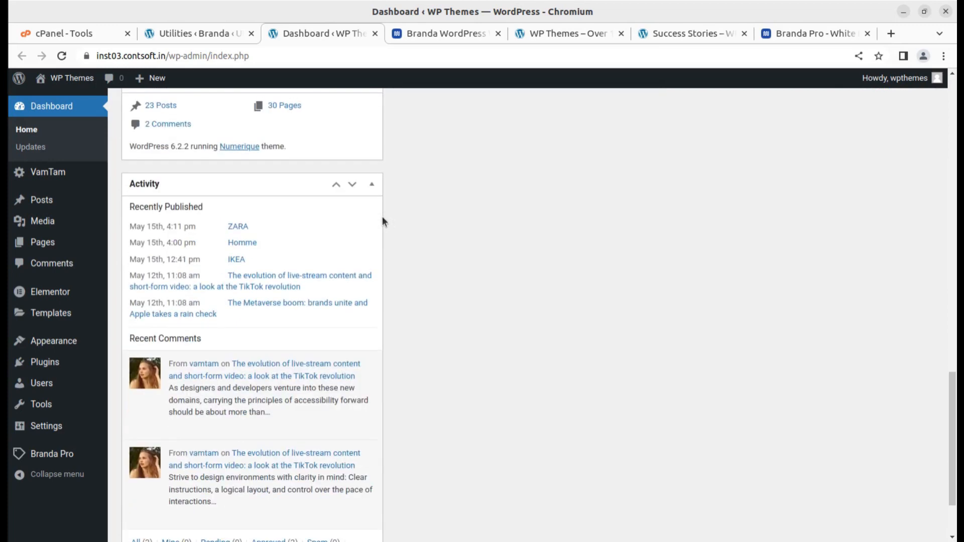
pyautogui.scroll(-2, 383, 221)
pyautogui.scroll(15, 383, 221)
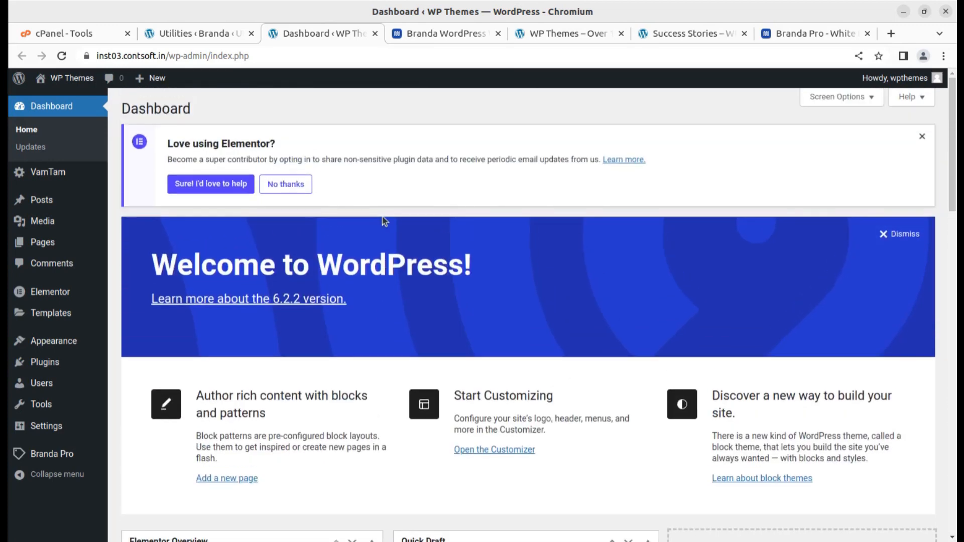
pyautogui.hotkey('ctrl', 'w')
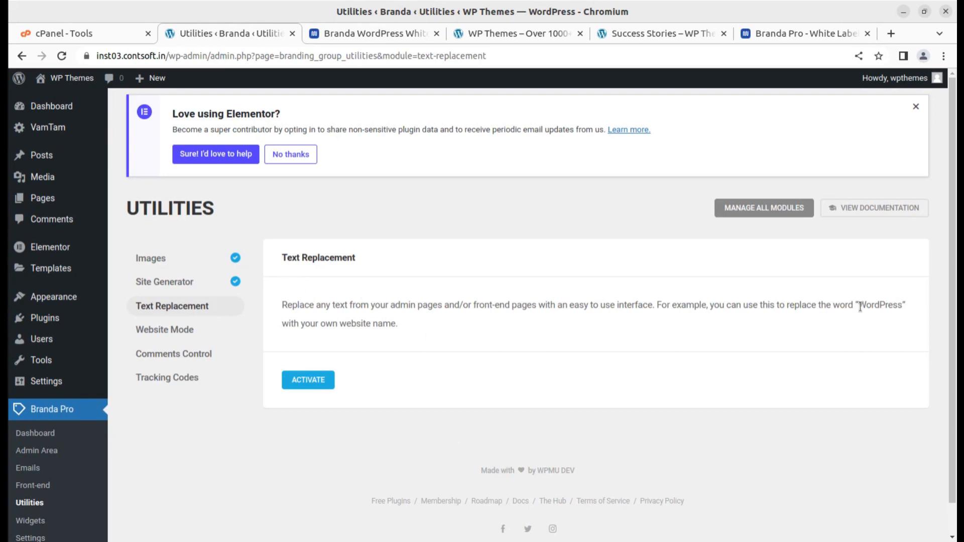
# Read the Text Replacement module's description and activate the module.
pyautogui.moveTo(858, 305); pyautogui.dragTo(901, 308)
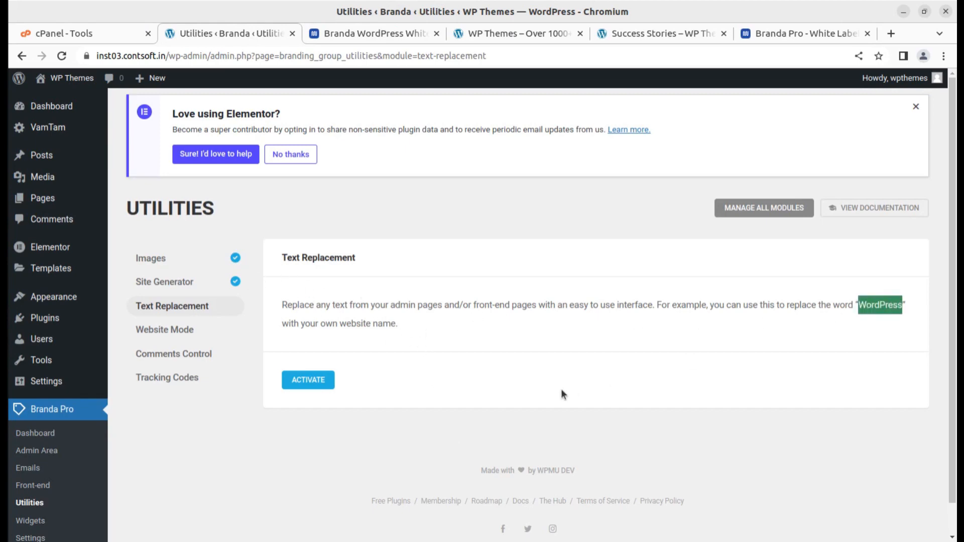
pyautogui.click(312, 384)
pyautogui.scroll(-3, 626, 420)
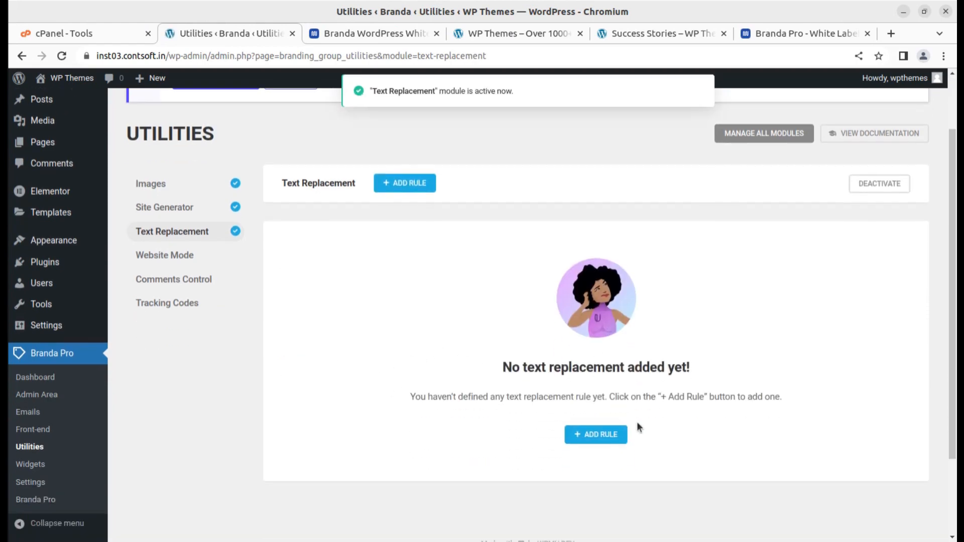
pyautogui.moveTo(503, 368); pyautogui.dragTo(698, 368)
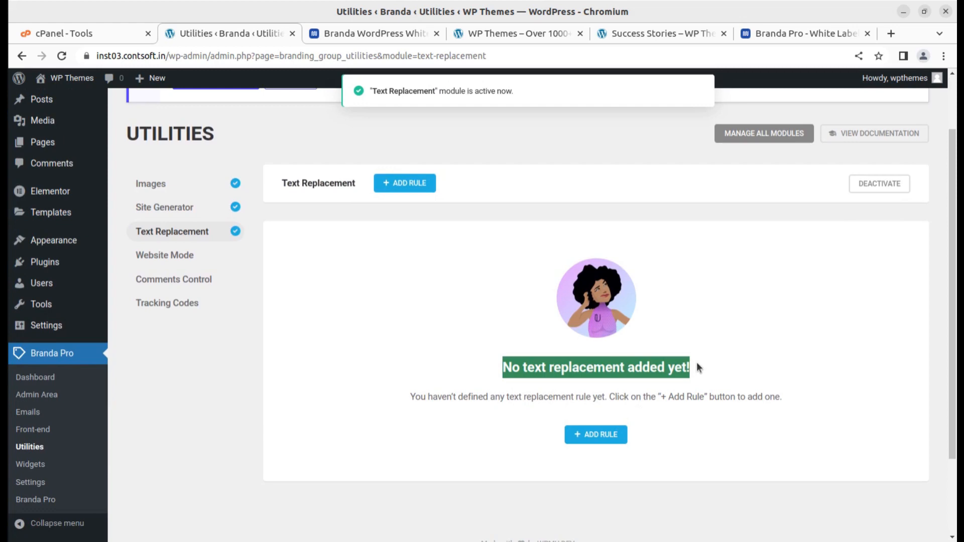
# Examine the new text replacement rule's options, trying the Admin Pages and Front-end Pages scopes, and close the form without adding a rule.
pyautogui.click(591, 434)
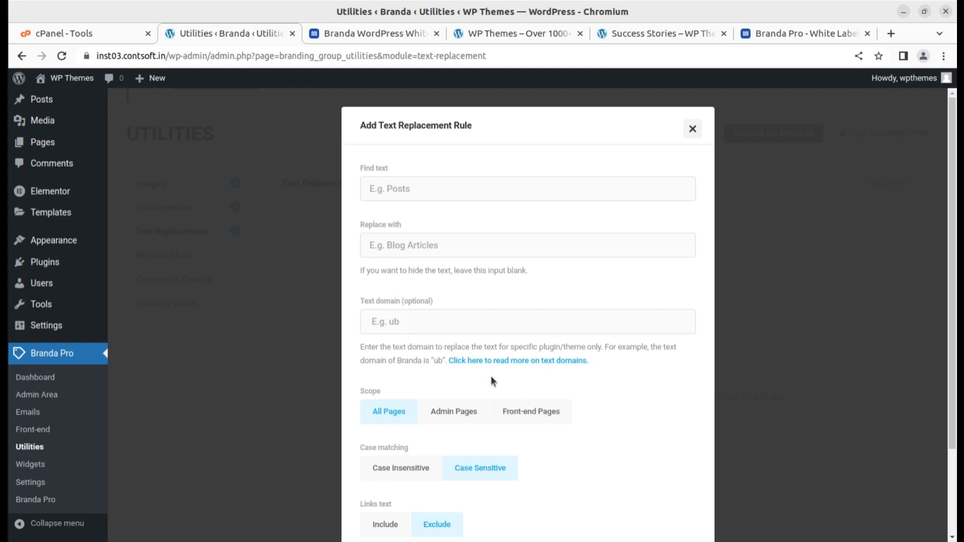
pyautogui.scroll(-2, 483, 377)
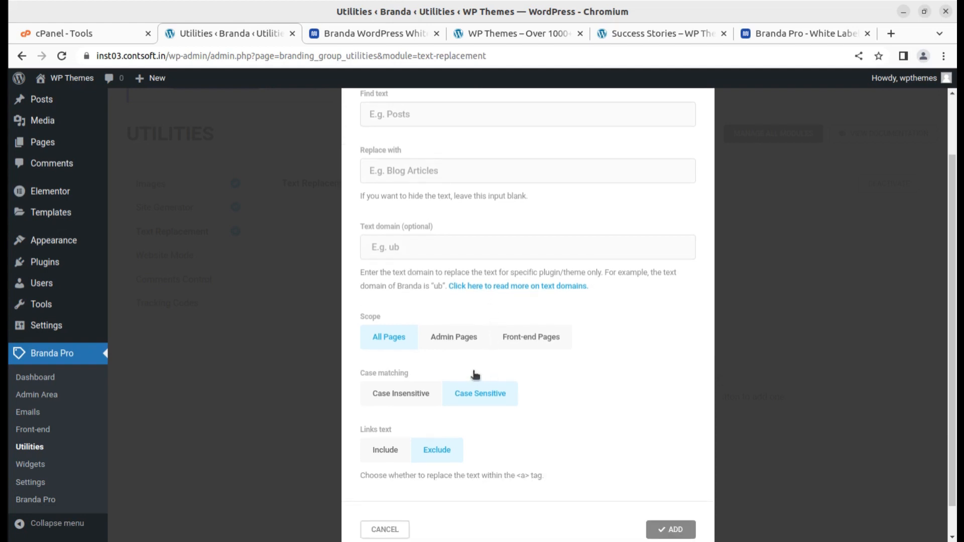
pyautogui.click(459, 345)
pyautogui.click(530, 347)
pyautogui.scroll(2, 452, 359)
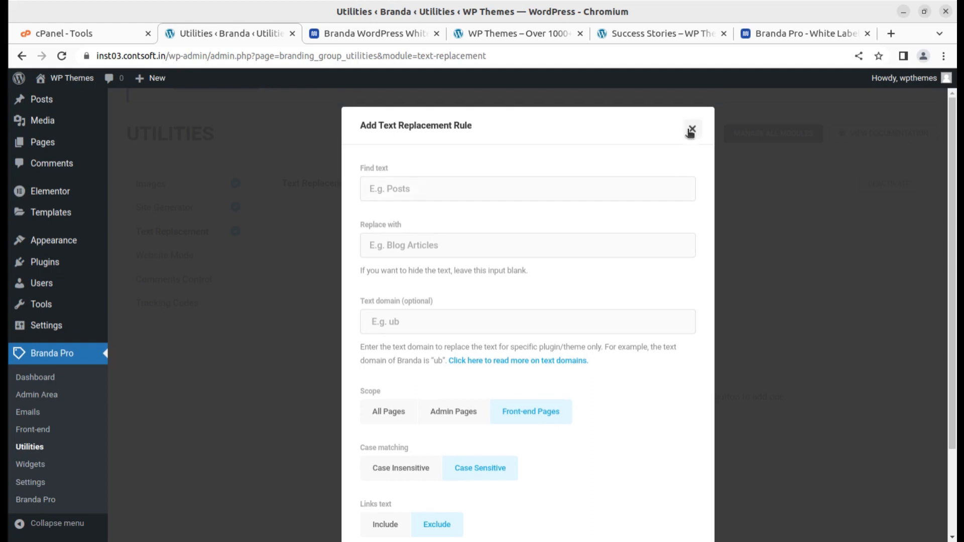
pyautogui.click(692, 130)
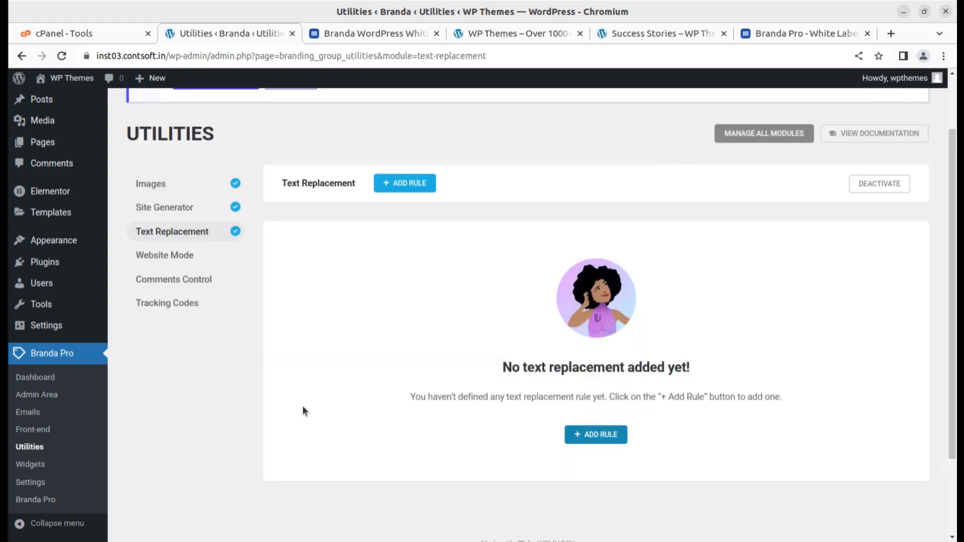
# Activate the Website Mode module and look over its mode choices.
pyautogui.click(178, 257)
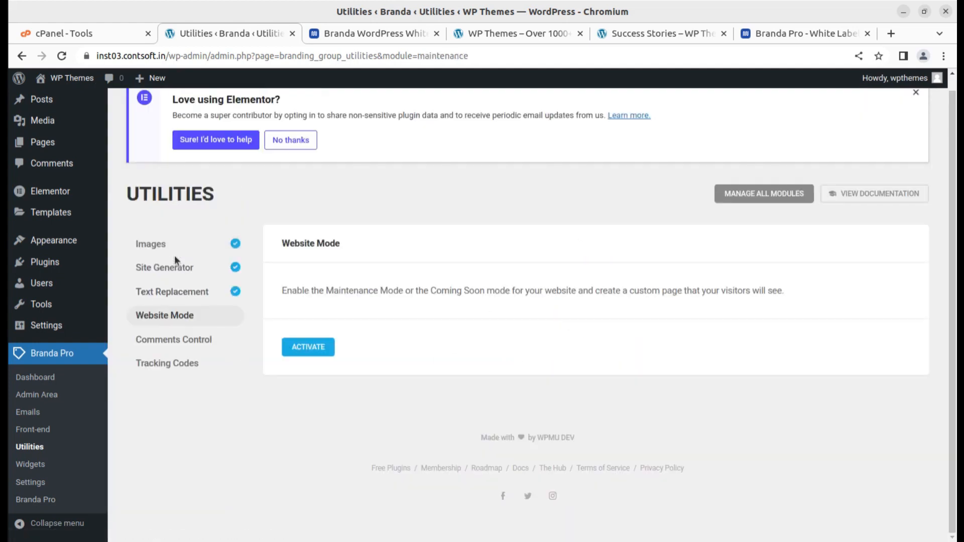
pyautogui.moveTo(327, 290); pyautogui.dragTo(524, 290)
pyautogui.click(325, 354)
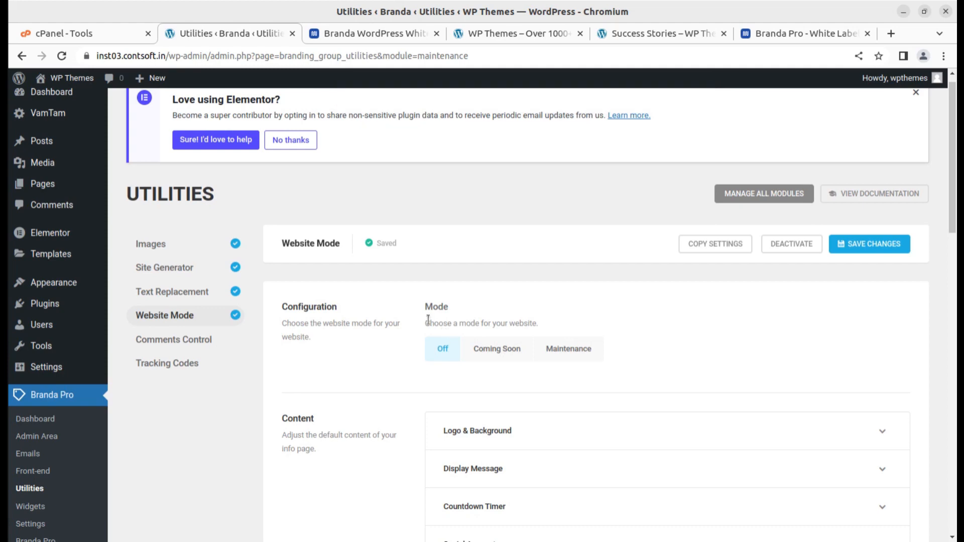
pyautogui.moveTo(431, 324); pyautogui.dragTo(540, 325)
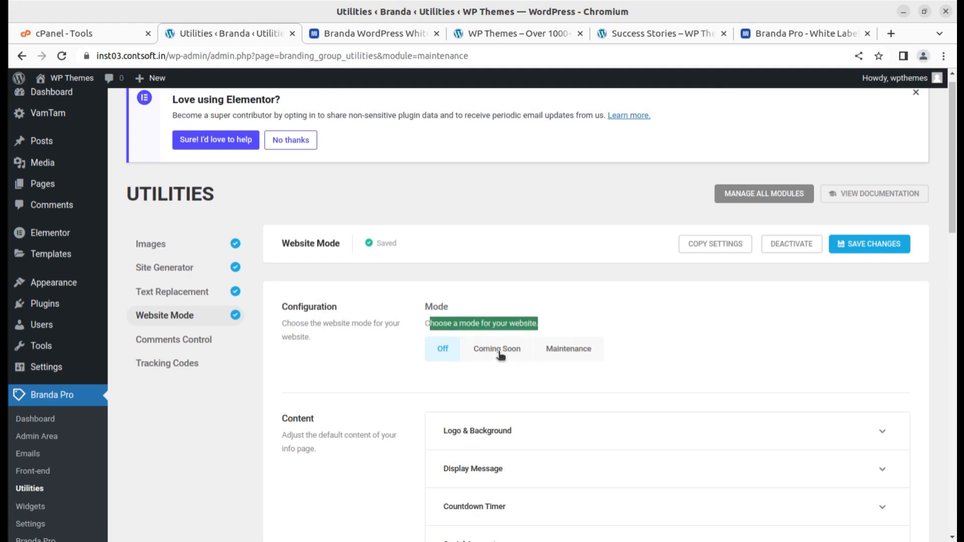
# Save the website mode as Coming Soon, and check the site's home page in the incognito window.
pyautogui.click(499, 352)
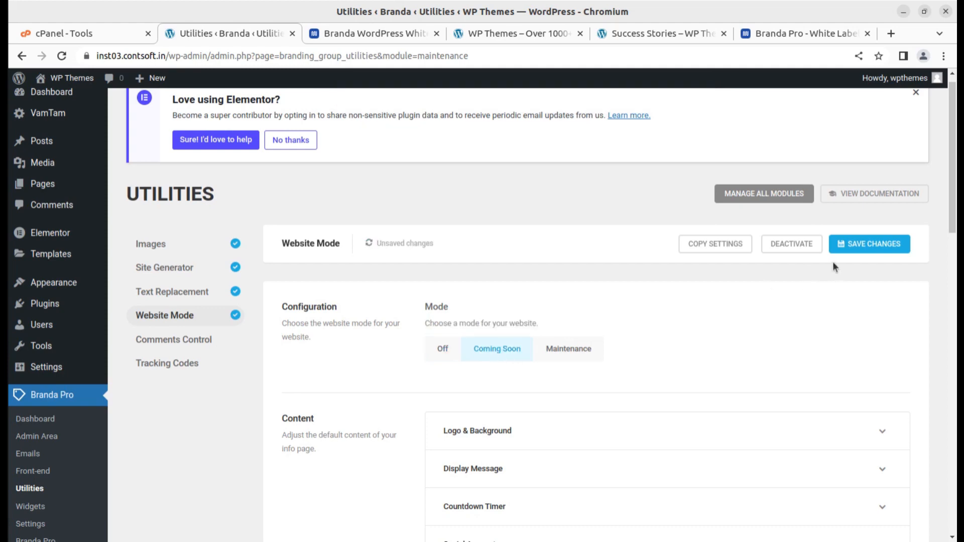
pyautogui.click(854, 249)
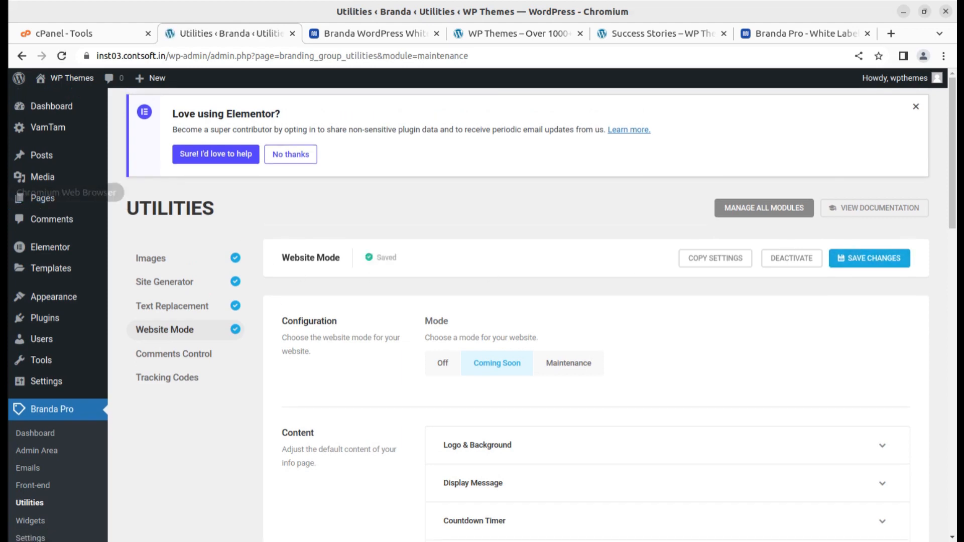
pyautogui.click(4, 192)
pyautogui.click(97, 247)
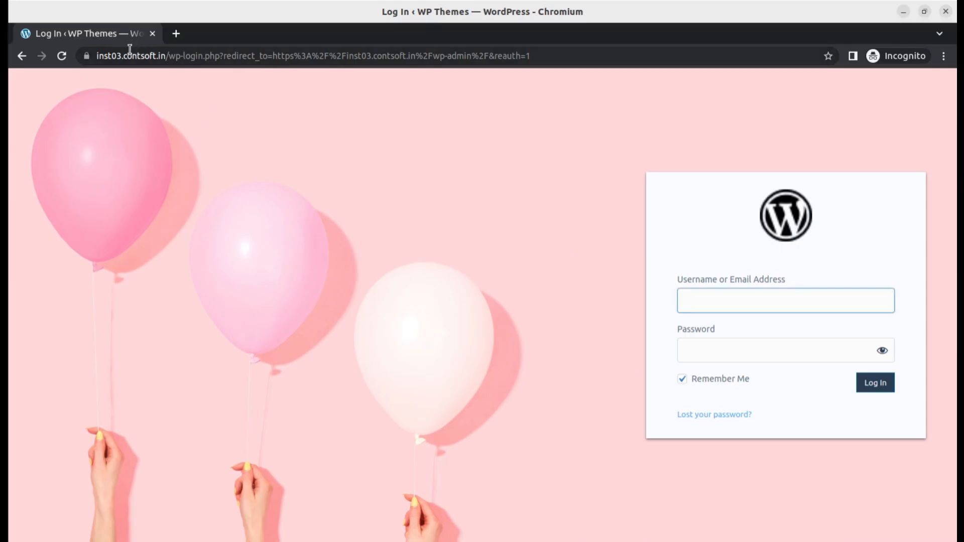
pyautogui.moveTo(168, 55); pyautogui.dragTo(718, 73)
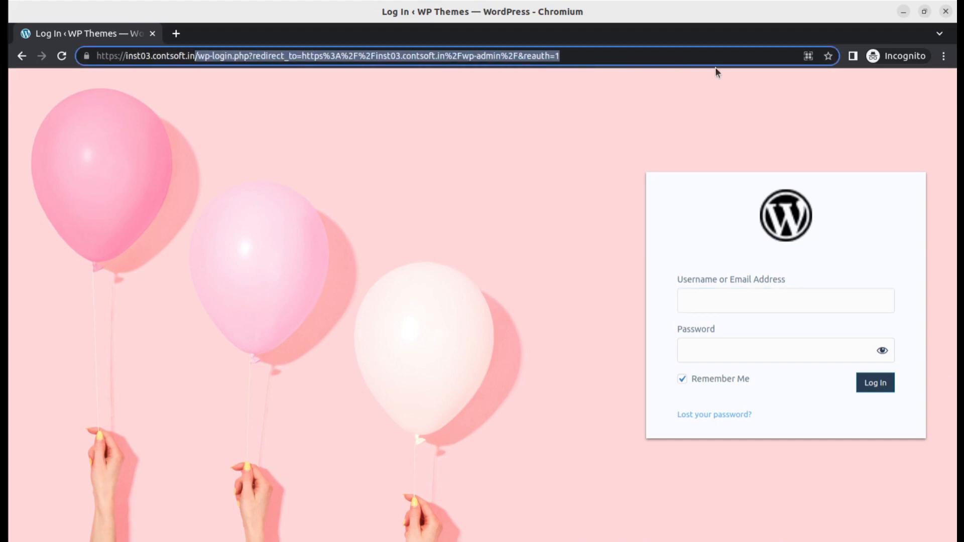
pyautogui.press('BackSpace')
pyautogui.press('Return')
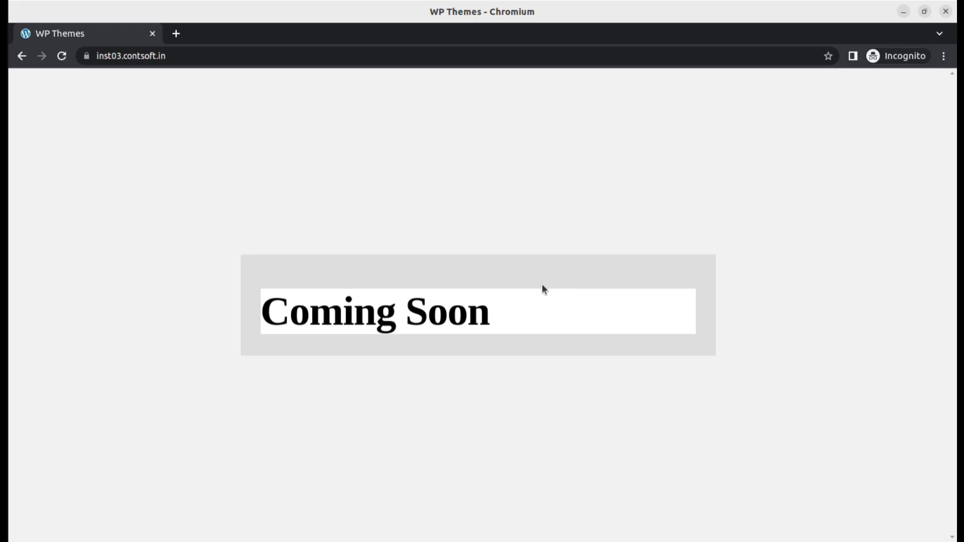
# Return to the Website Mode settings, look over the Content and Design sections, and deactivate the module.
pyautogui.click(4, 192)
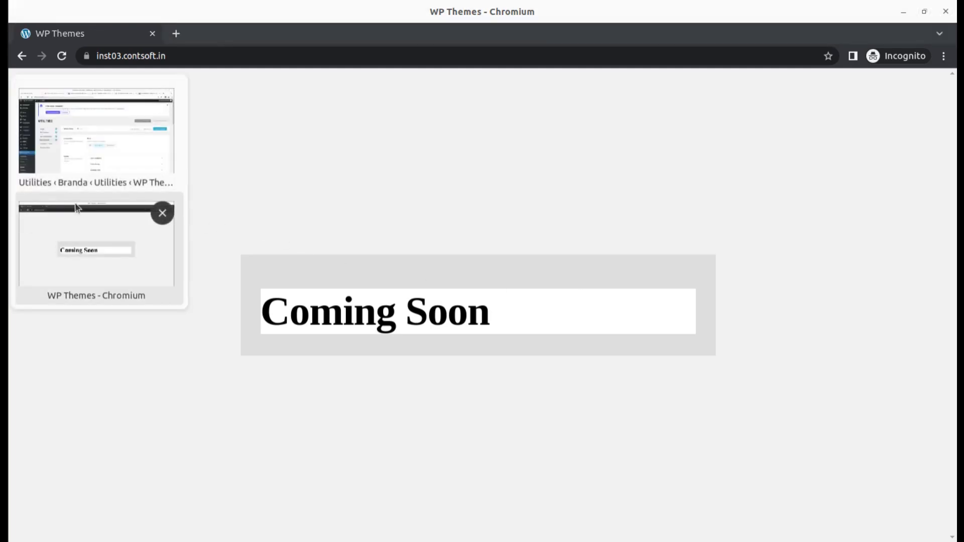
pyautogui.click(96, 133)
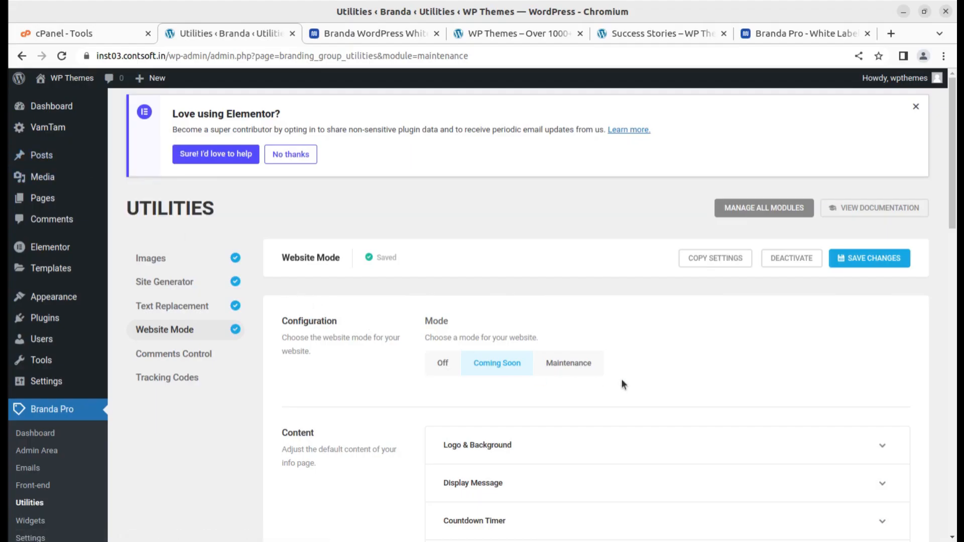
pyautogui.scroll(-3, 621, 381)
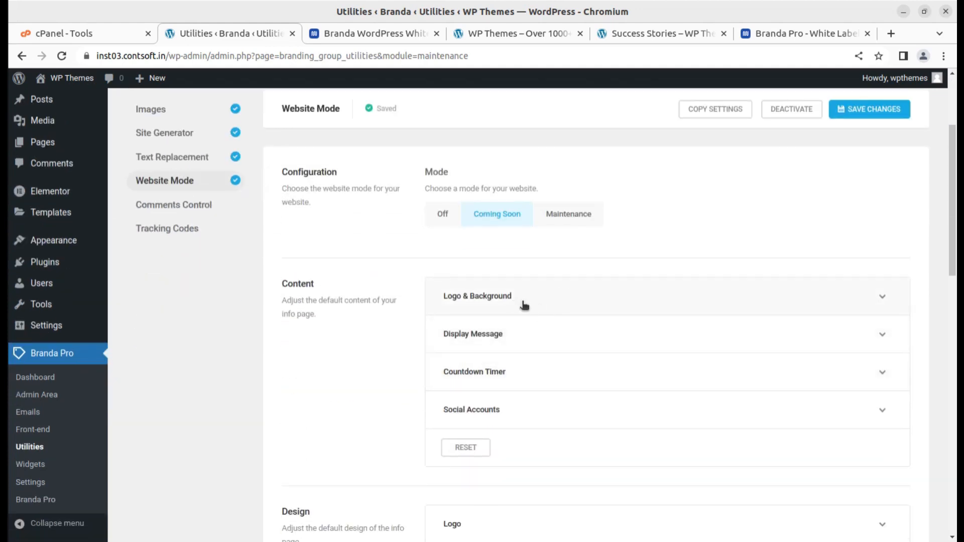
pyautogui.scroll(-2, 617, 307)
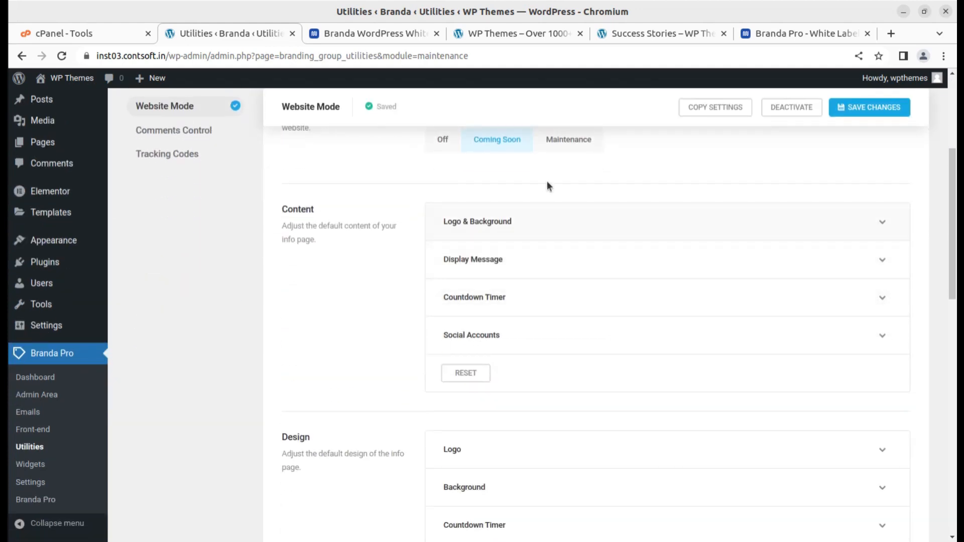
pyautogui.scroll(3, 760, 243)
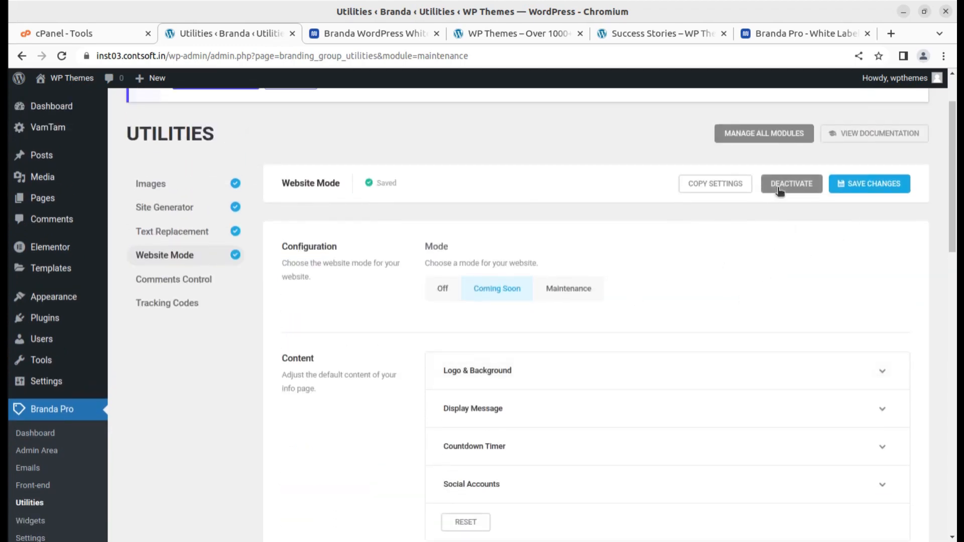
pyautogui.click(778, 188)
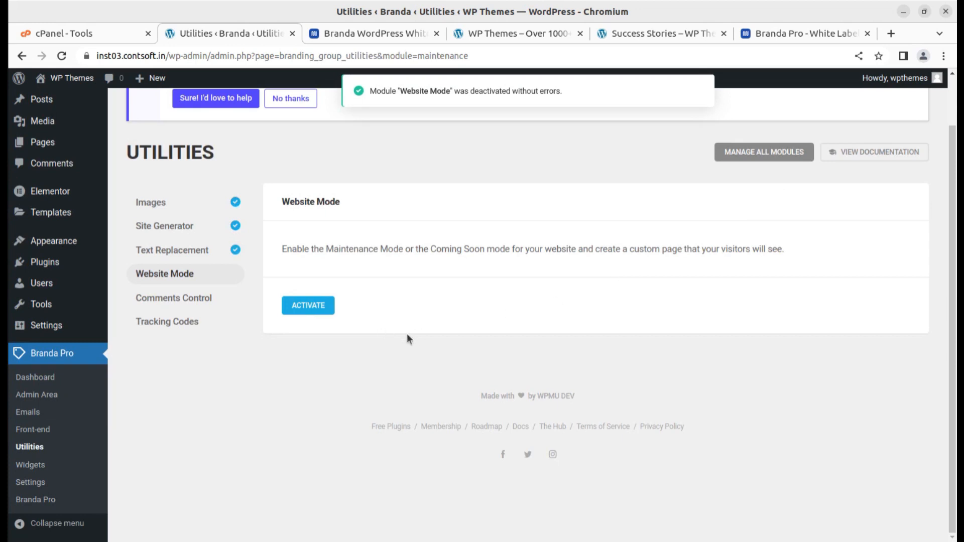
# Read the Comments Control module's description and activate the module.
pyautogui.click(182, 299)
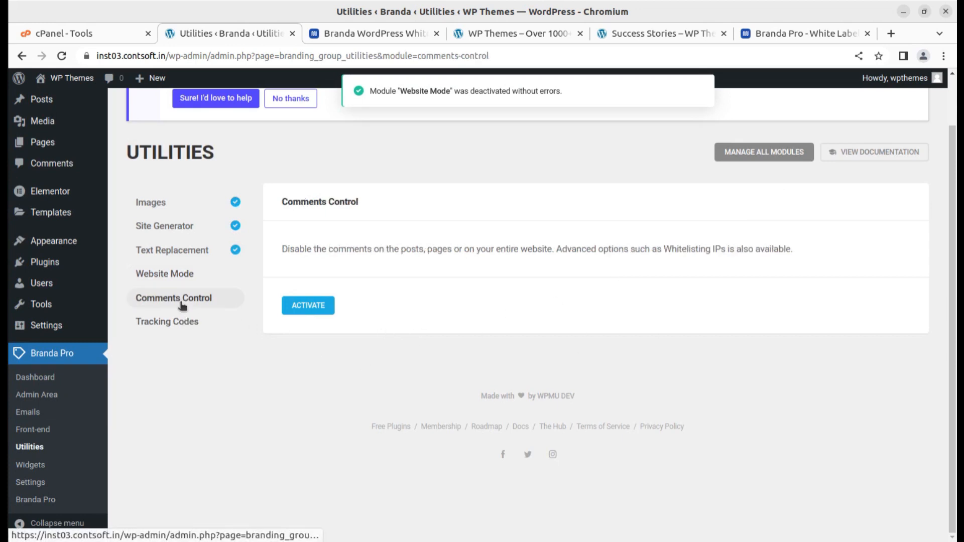
pyautogui.moveTo(290, 251); pyautogui.dragTo(395, 252)
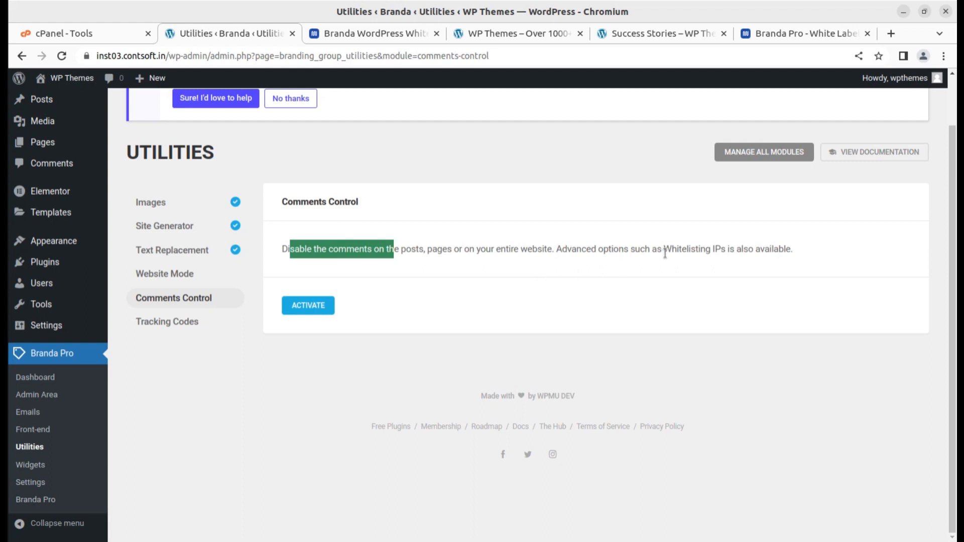
pyautogui.click(314, 306)
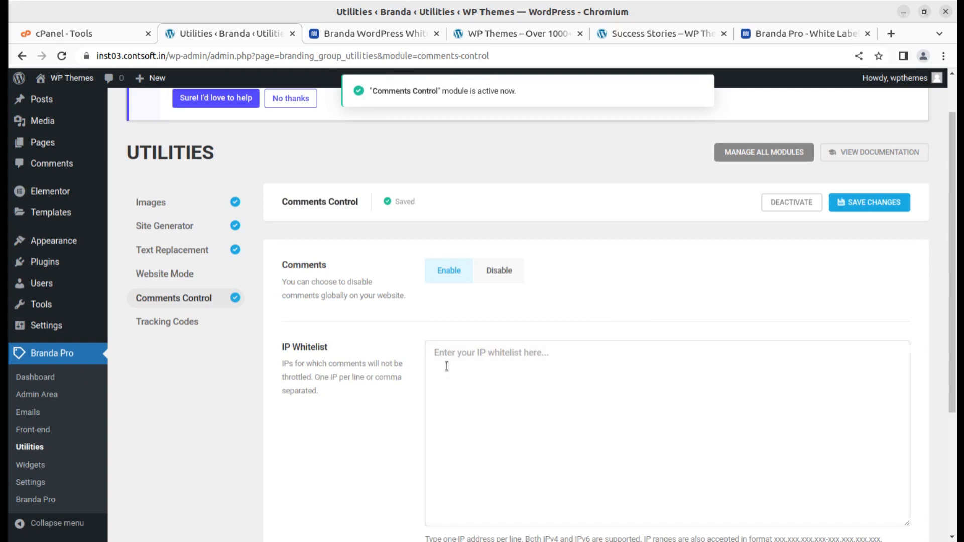
# Examine the global comments setting and the IP whitelist, and deactivate the Comments Control module.
pyautogui.click(440, 358)
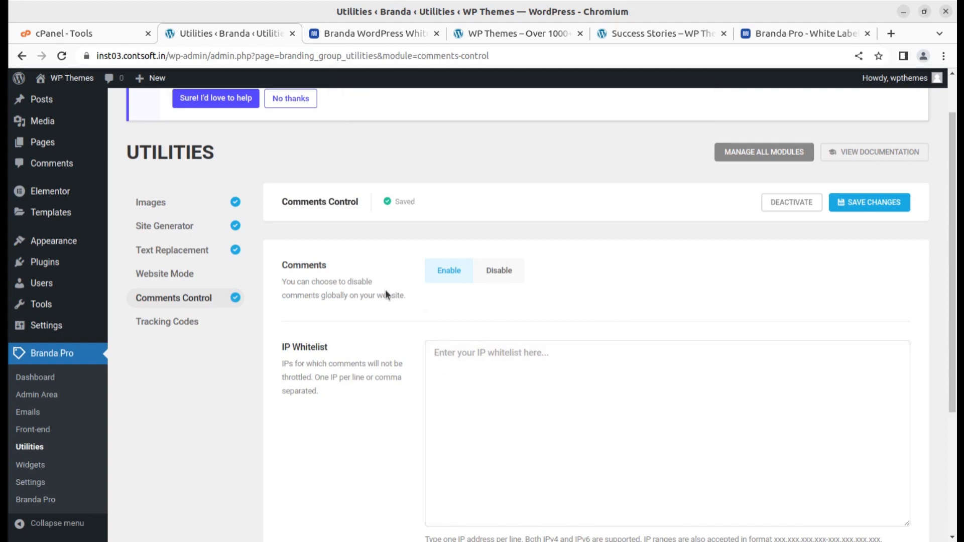
pyautogui.scroll(-3, 388, 295)
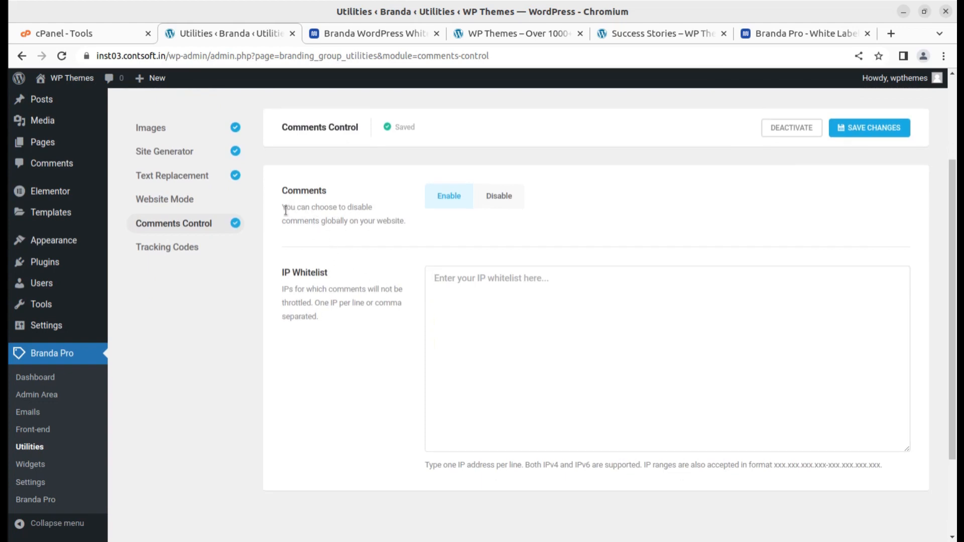
pyautogui.moveTo(285, 207); pyautogui.dragTo(366, 221)
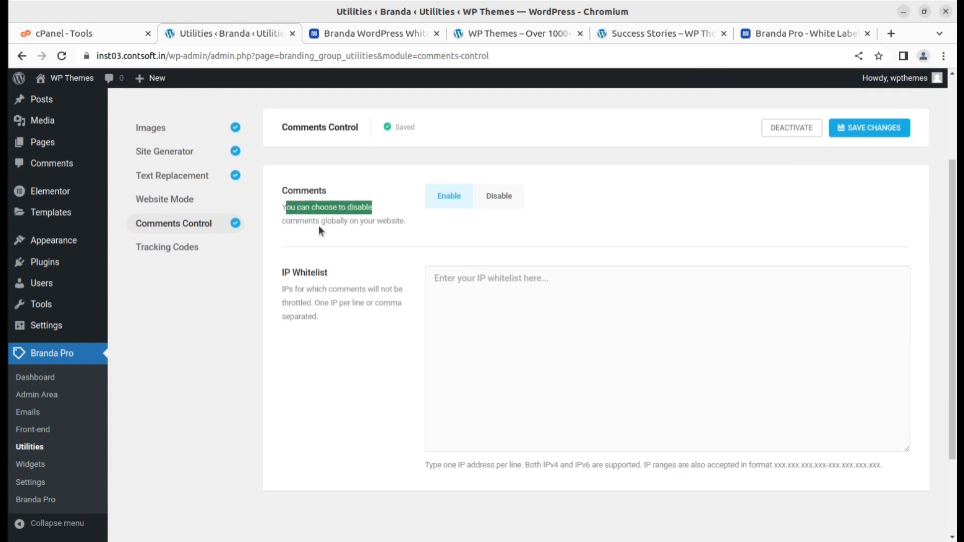
pyautogui.scroll(-5, 457, 254)
pyautogui.scroll(10, 466, 340)
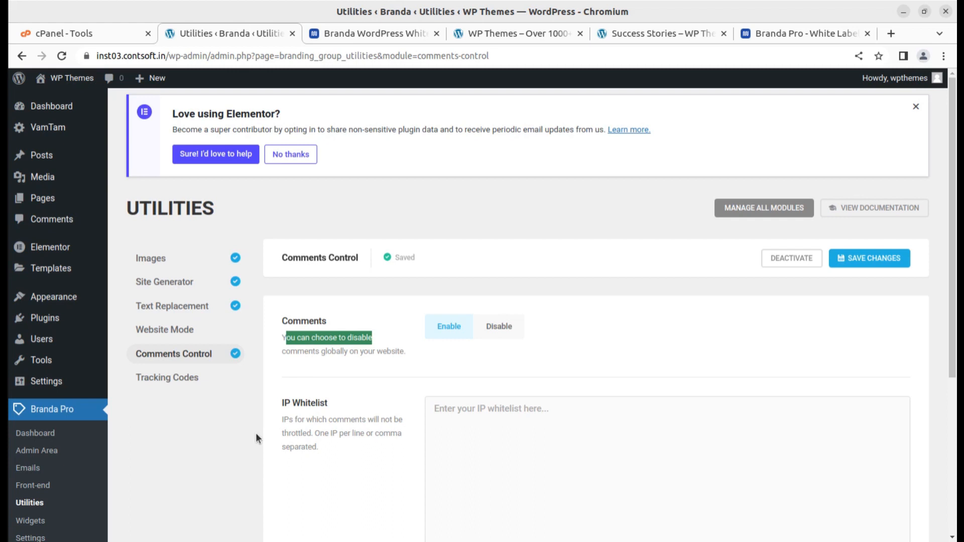
pyautogui.click(467, 420)
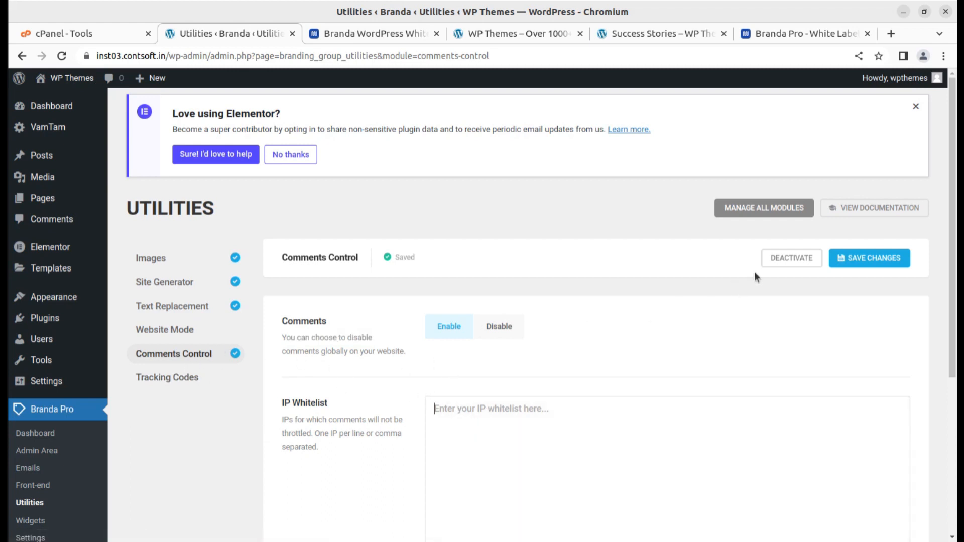
pyautogui.click(786, 259)
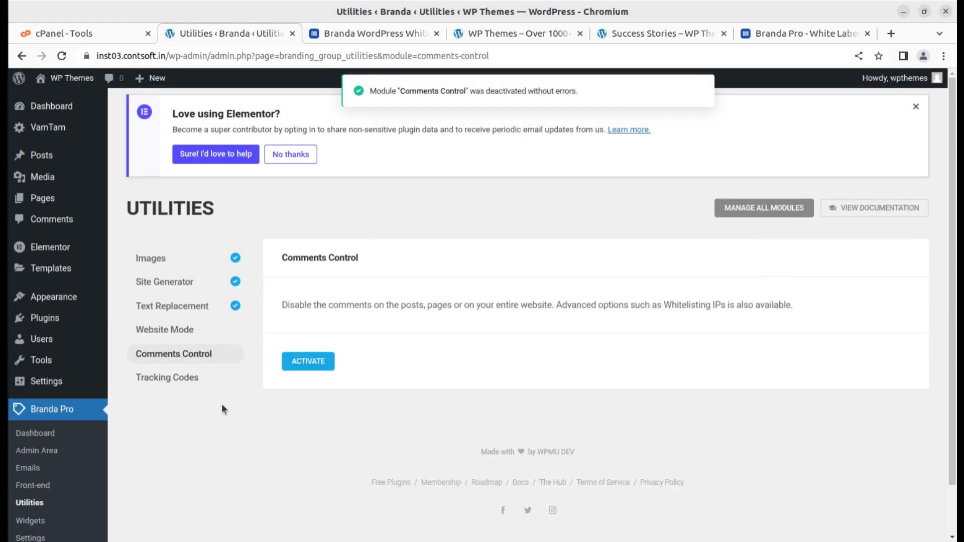
# Read the Tracking Codes module's description and activate the module.
pyautogui.click(187, 377)
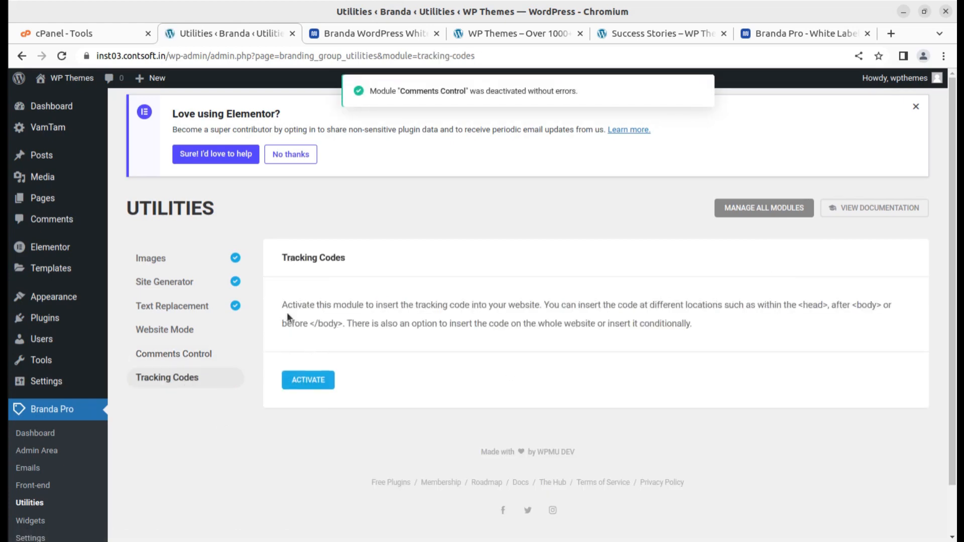
pyautogui.moveTo(281, 304); pyautogui.dragTo(527, 315)
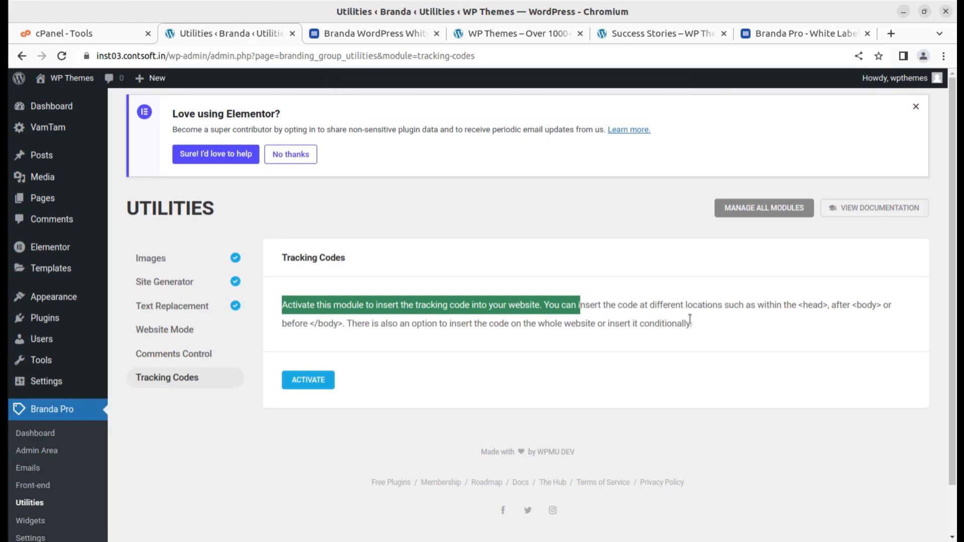
pyautogui.click(716, 327)
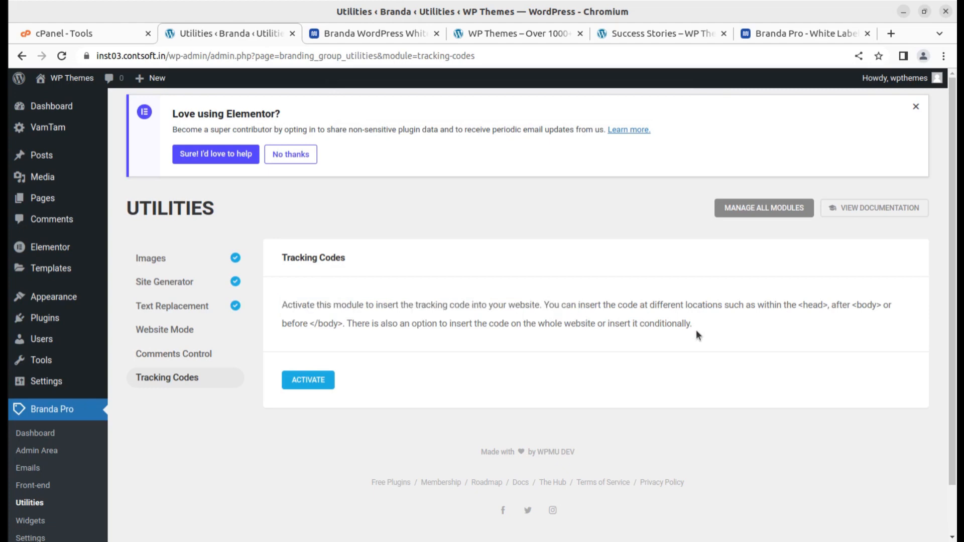
pyautogui.click(308, 383)
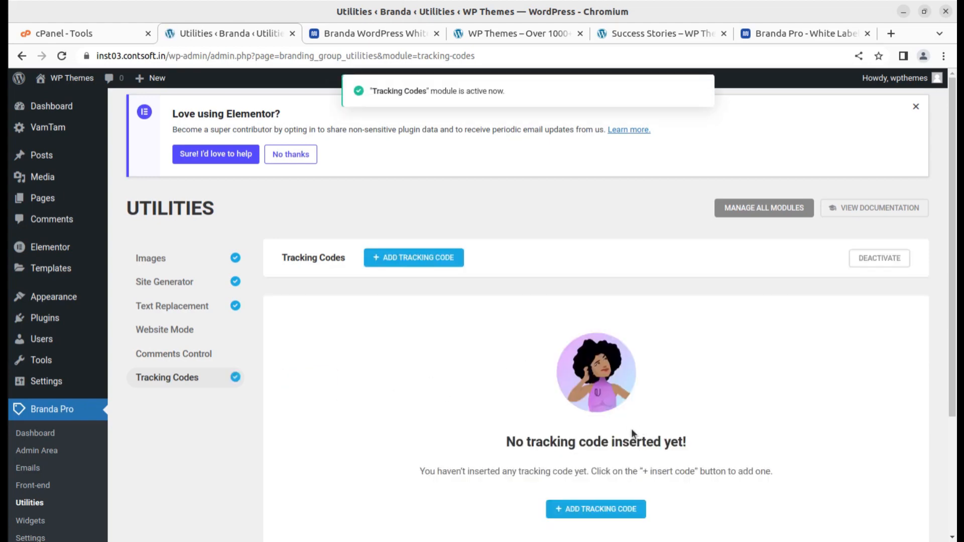
# Examine the general and location options for a new tracking code, and close the form without adding one.
pyautogui.scroll(-3, 578, 432)
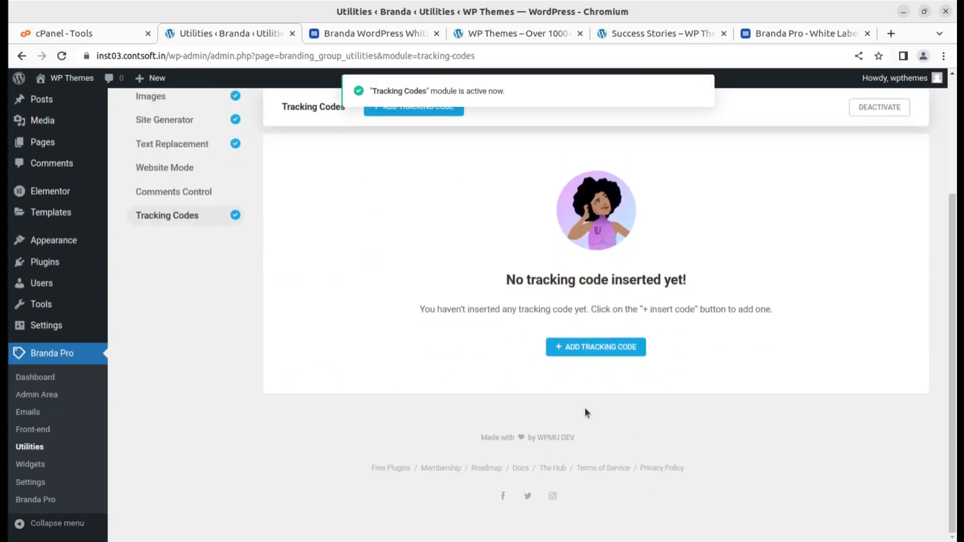
pyautogui.click(574, 354)
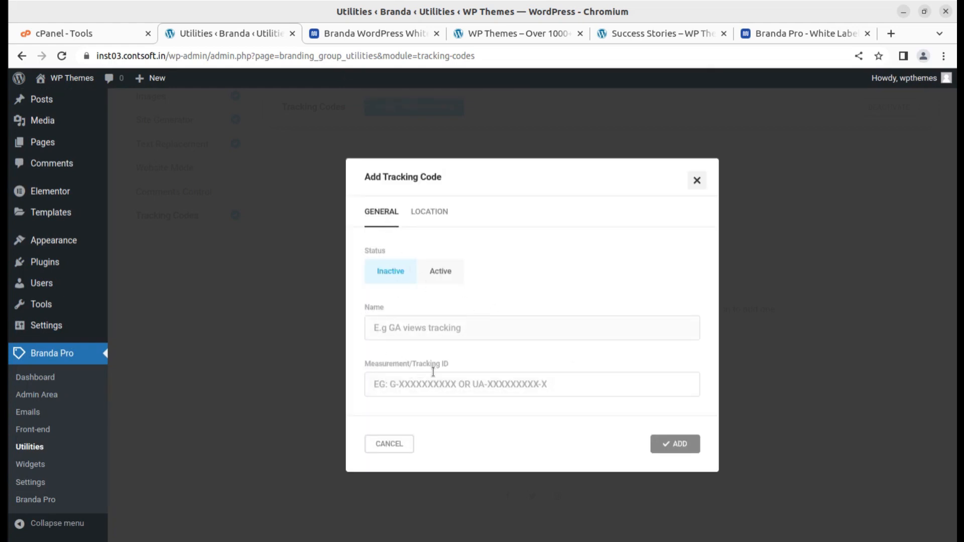
pyautogui.click(441, 212)
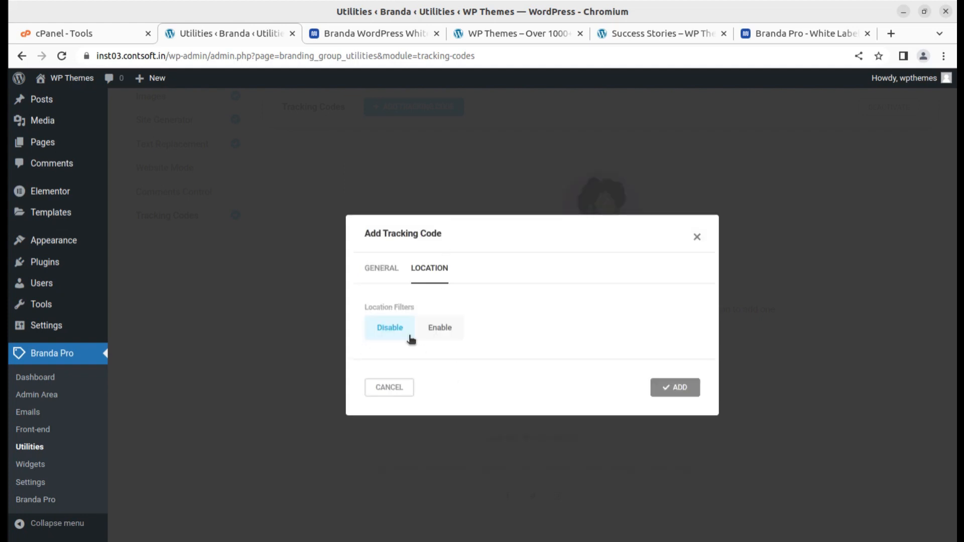
pyautogui.click(697, 236)
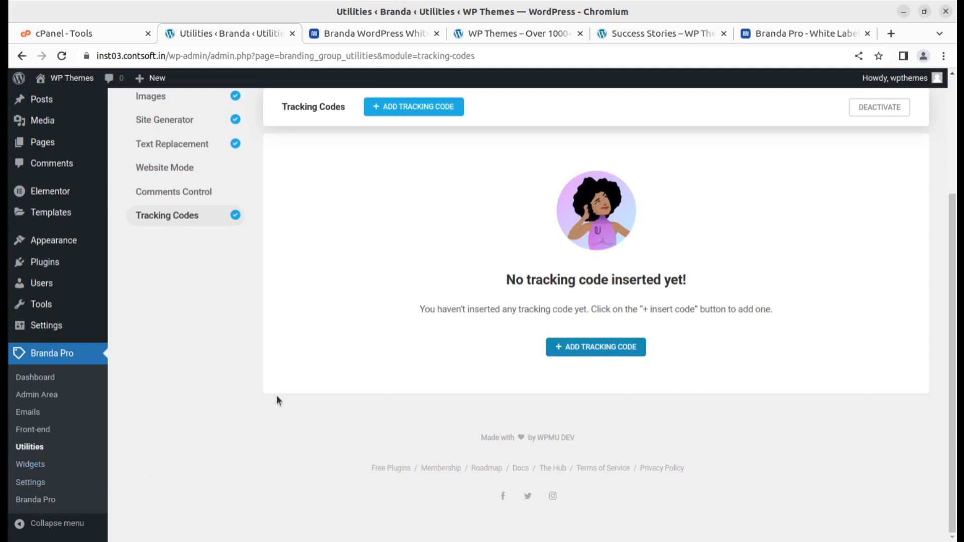
# Open Branda's Widgets settings and examine which widgets can be removed from the WordPress dashboard.
pyautogui.scroll(3, 284, 400)
pyautogui.scroll(-3, 221, 319)
pyautogui.click(34, 467)
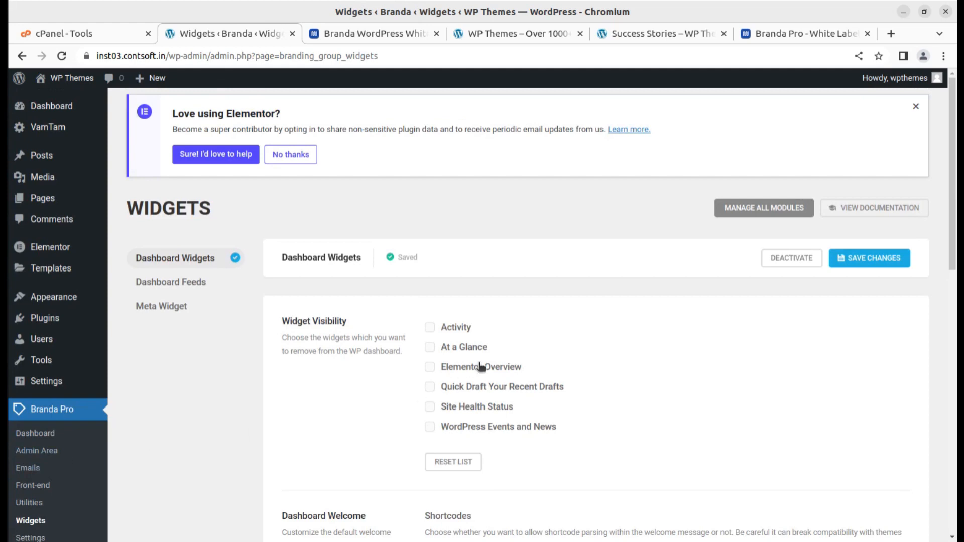
pyautogui.scroll(-3, 520, 335)
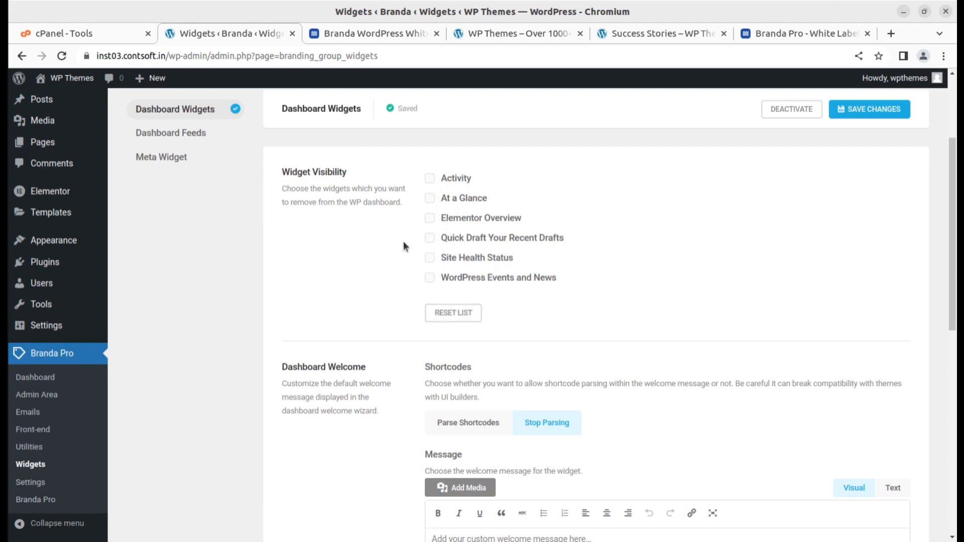
pyautogui.moveTo(282, 190); pyautogui.dragTo(408, 191)
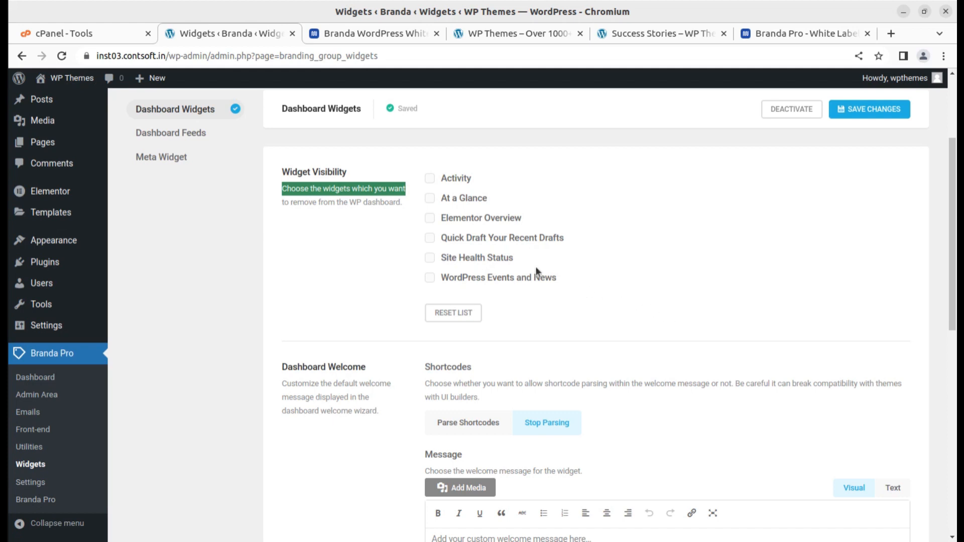
pyautogui.scroll(2, 519, 286)
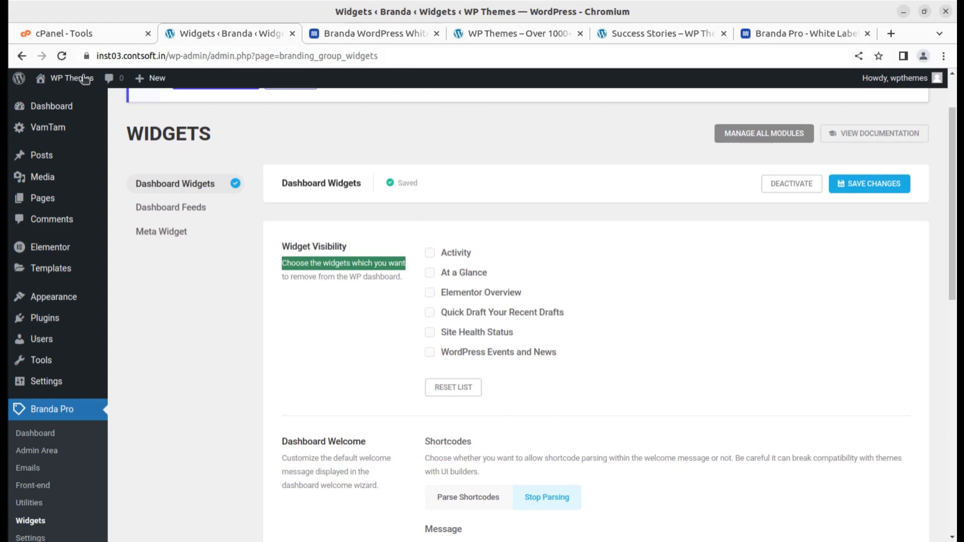
# Open the site in a separate tab and go to its WordPress admin dashboard to view the widgets.
pyautogui.moveTo(70, 79)
pyautogui.middleClick(58, 104)
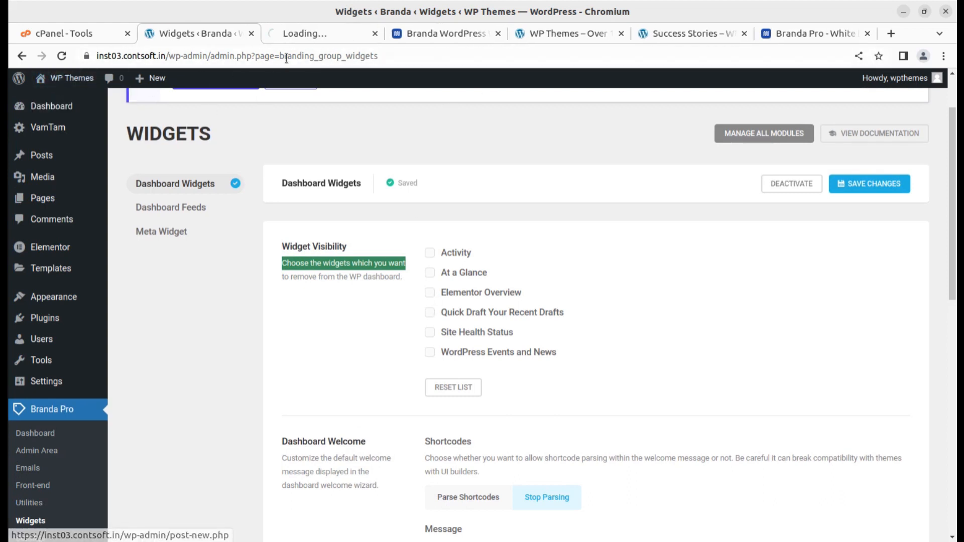
pyautogui.click(296, 35)
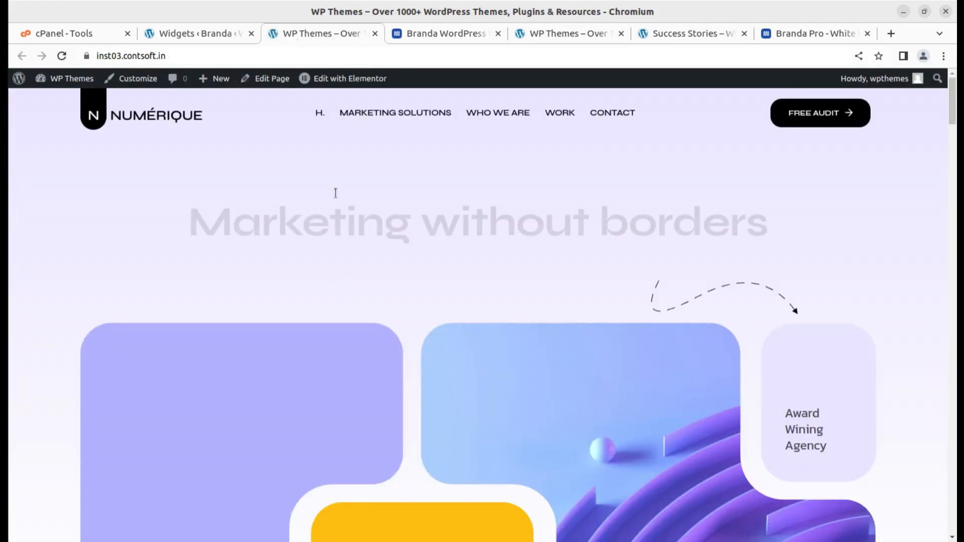
pyautogui.moveTo(73, 79)
pyautogui.click(57, 101)
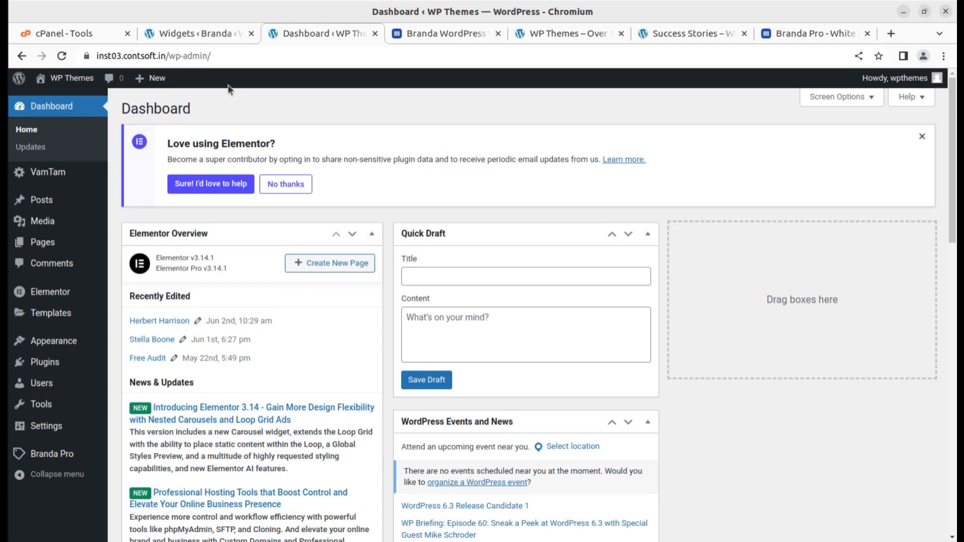
# Mark the Elementor Overview widget for removal in Branda's Dashboard Widgets, save the changes, and reload the WordPress dashboard to check.
pyautogui.click(201, 34)
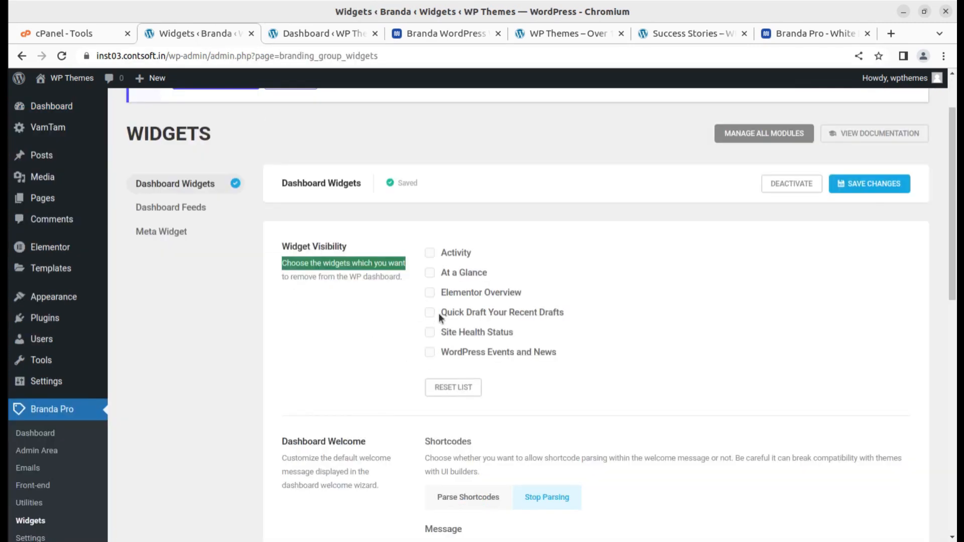
pyautogui.click(430, 294)
pyautogui.click(872, 186)
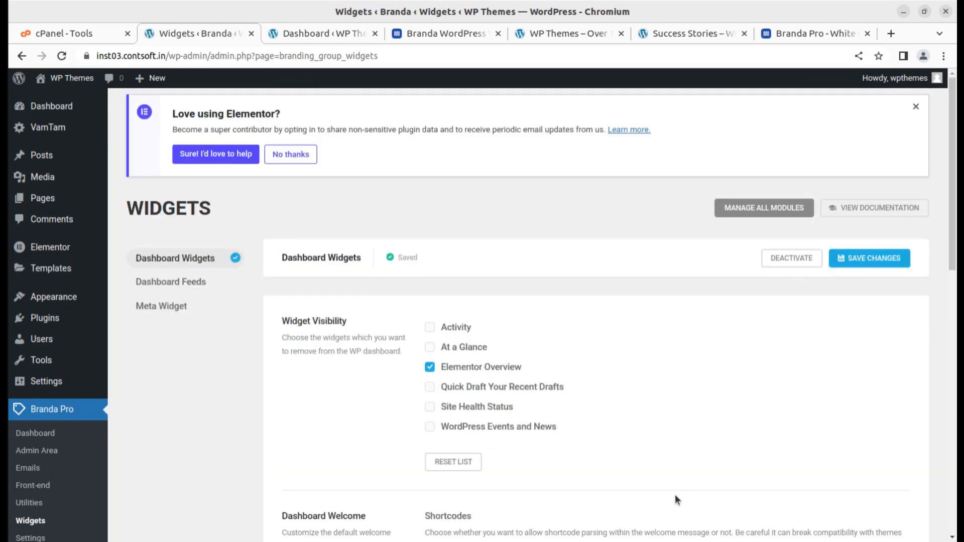
pyautogui.click(313, 34)
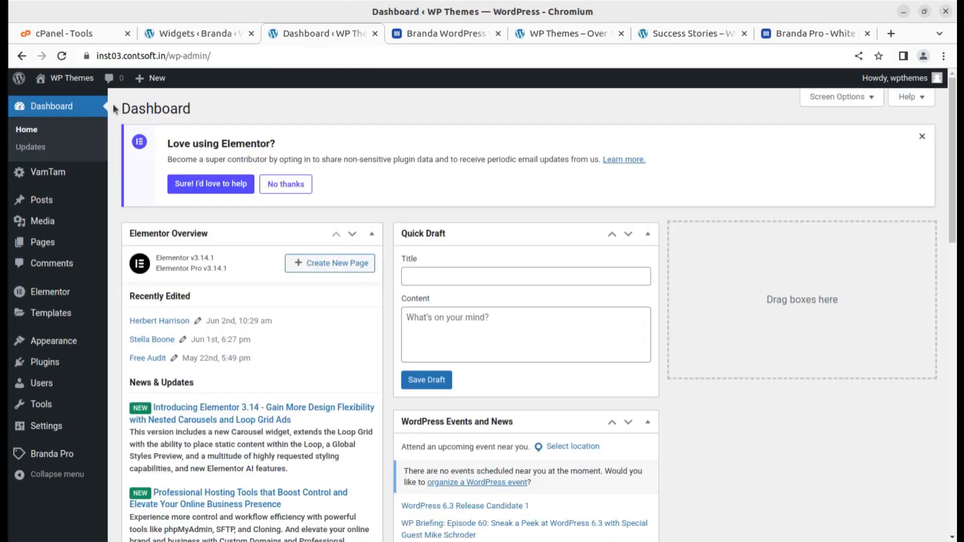
pyautogui.click(62, 56)
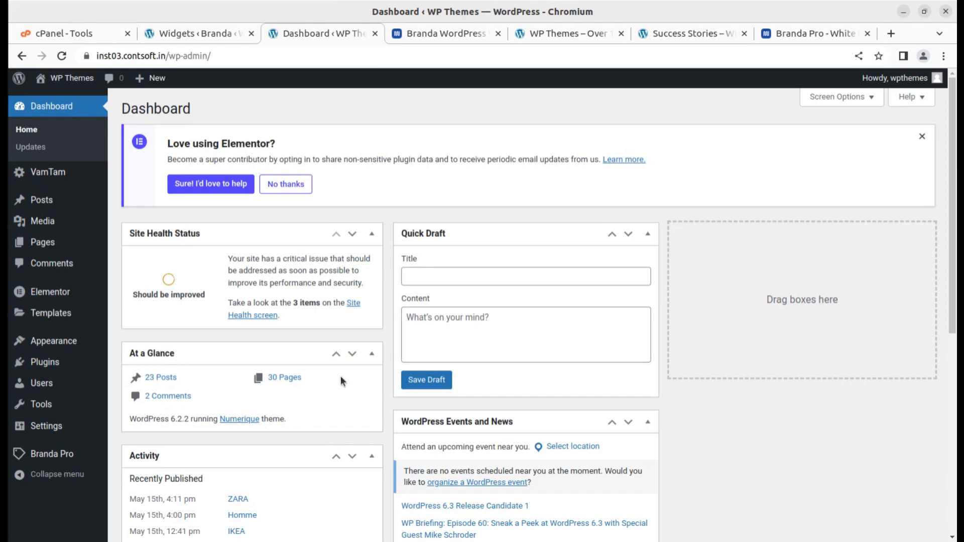
# Return to Branda's widget settings, view the confirmation for resetting the widget visibility list, and dismiss it without resetting.
pyautogui.click(195, 33)
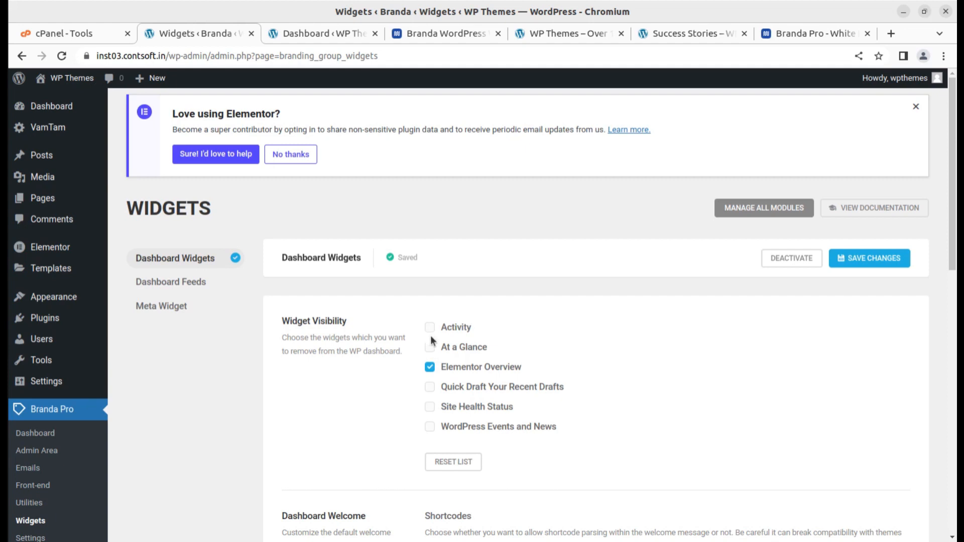
pyautogui.scroll(-3, 550, 440)
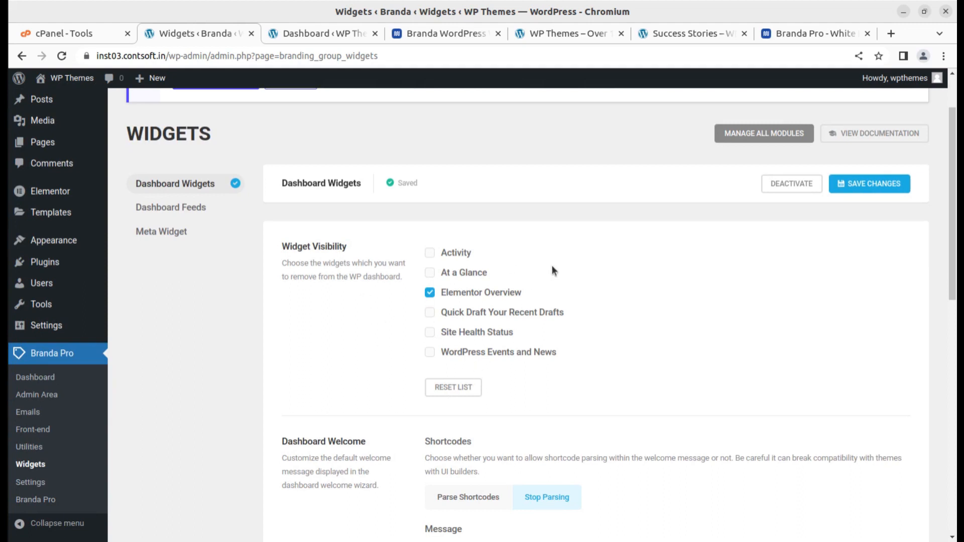
pyautogui.click(457, 388)
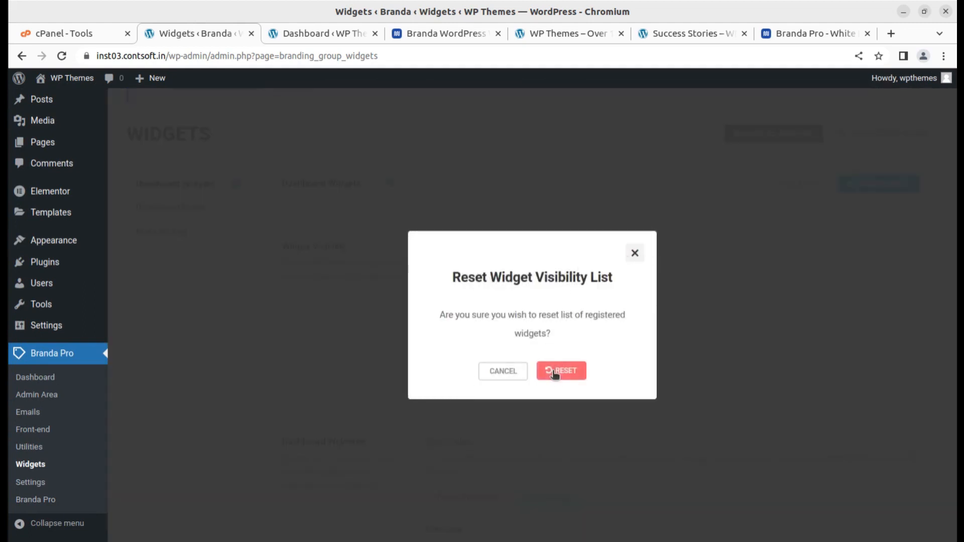
pyautogui.click(634, 254)
# Read the Dashboard Welcome section's description and examine its shortcode and message options.
pyautogui.scroll(-3, 294, 309)
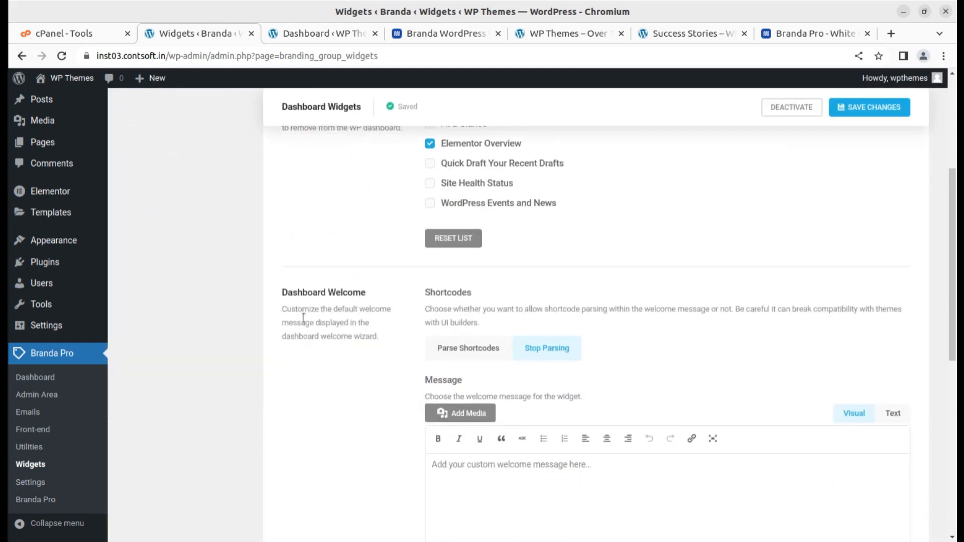
pyautogui.moveTo(283, 295); pyautogui.dragTo(377, 298)
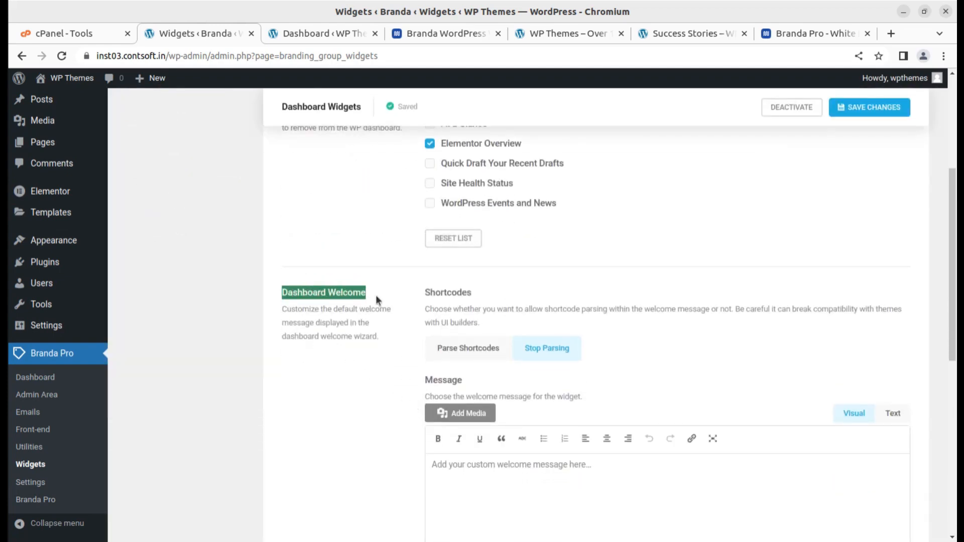
pyautogui.scroll(-3, 474, 379)
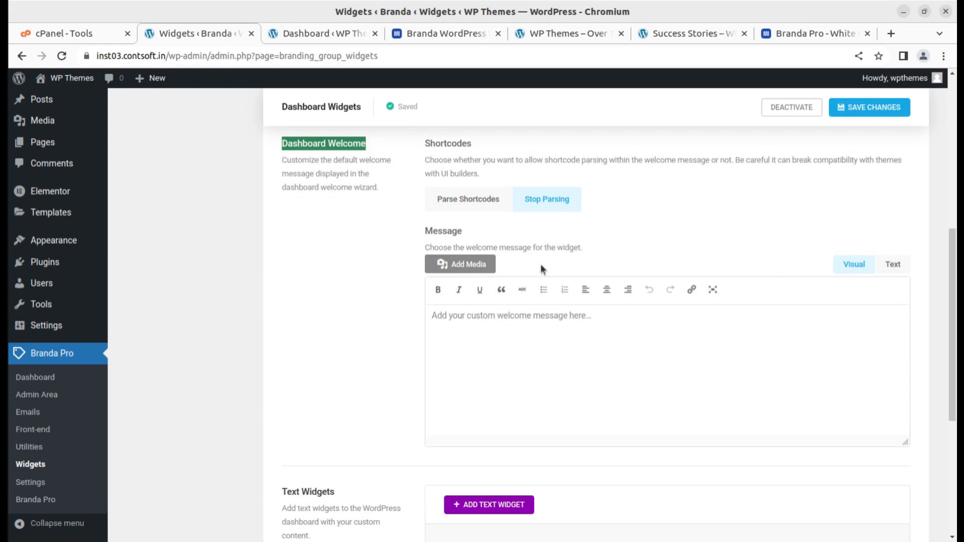
pyautogui.moveTo(280, 160); pyautogui.dragTo(333, 187)
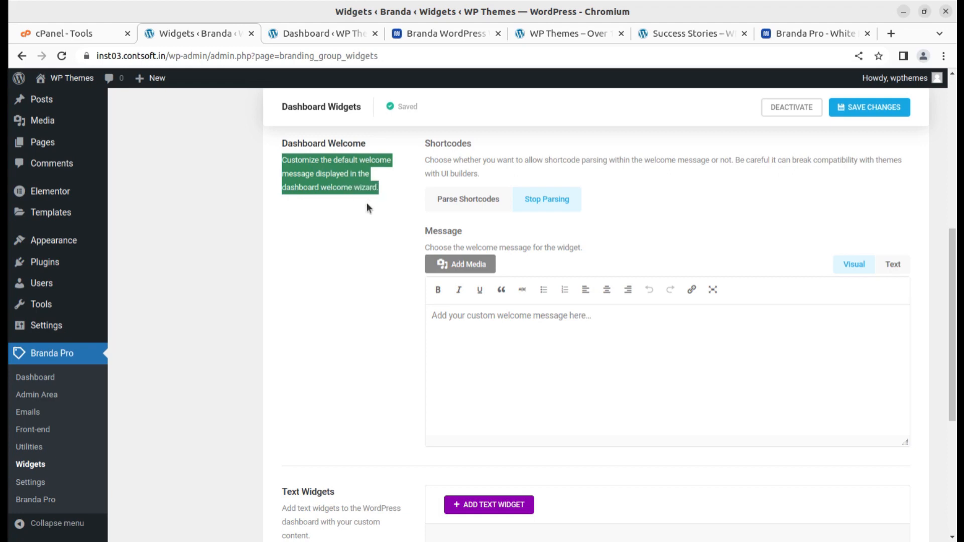
# Dismiss the Elementor notice on the WordPress dashboard and return to Branda's widget settings.
pyautogui.click(325, 34)
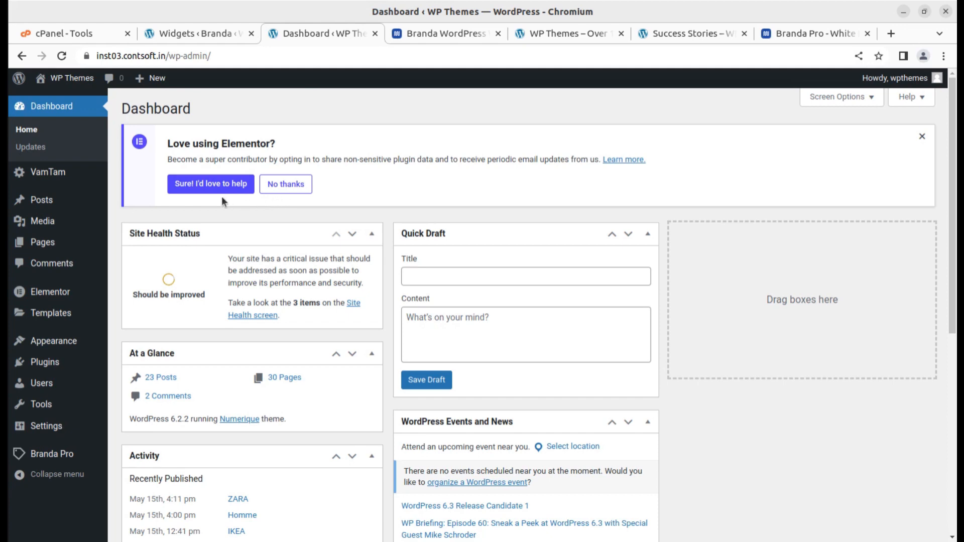
pyautogui.click(922, 136)
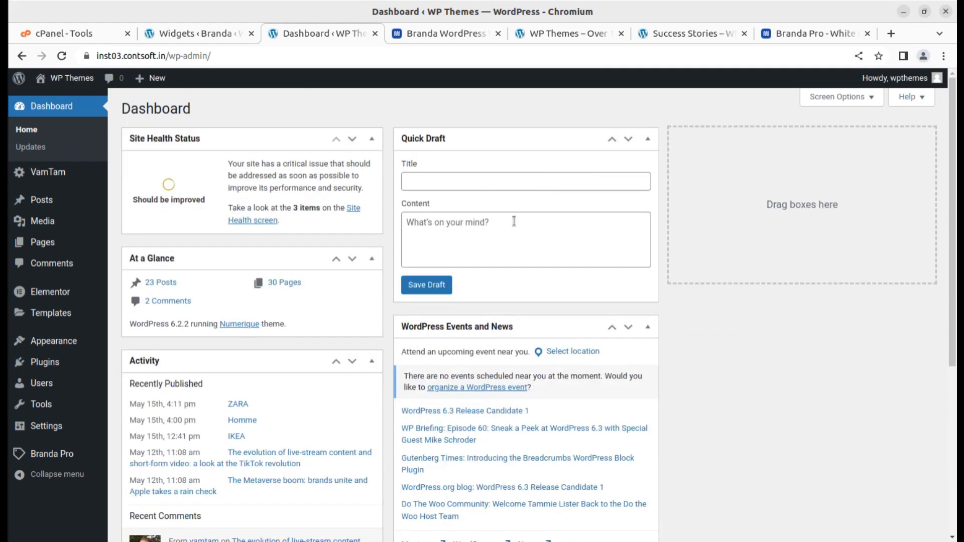
pyautogui.click(191, 35)
# Examine the Text Widgets section and look over the rest of the Dashboard Widgets module again.
pyautogui.scroll(-4, 502, 352)
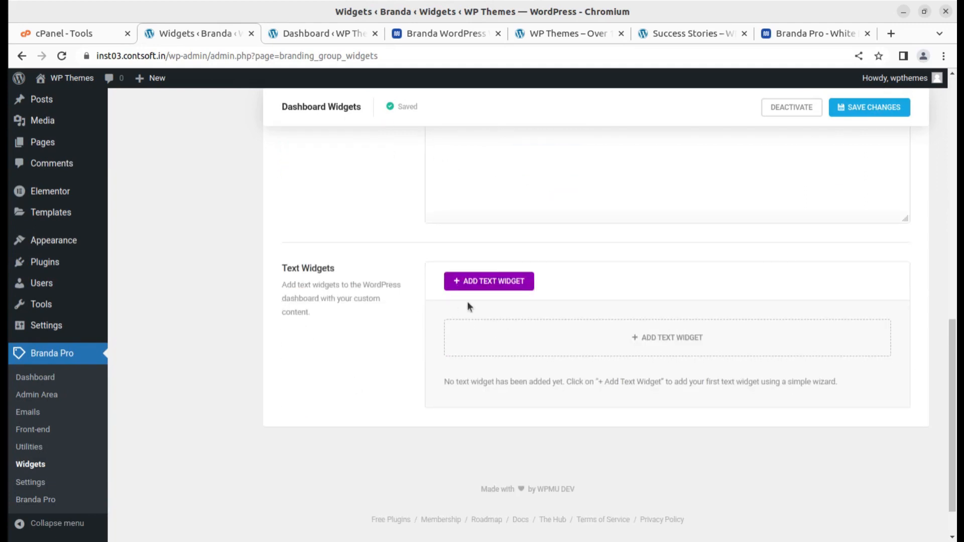
pyautogui.scroll(5, 426, 327)
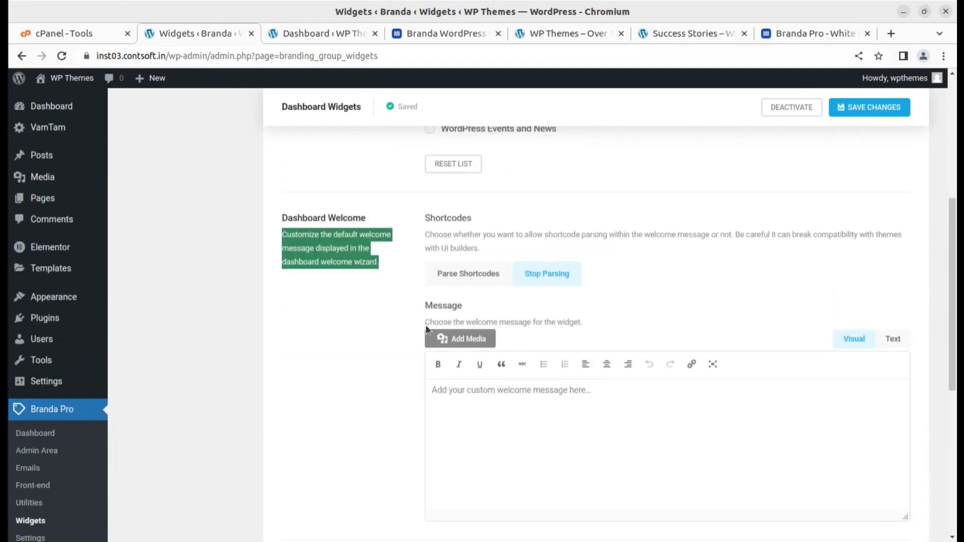
pyautogui.scroll(-4, 425, 324)
pyautogui.scroll(10, 426, 325)
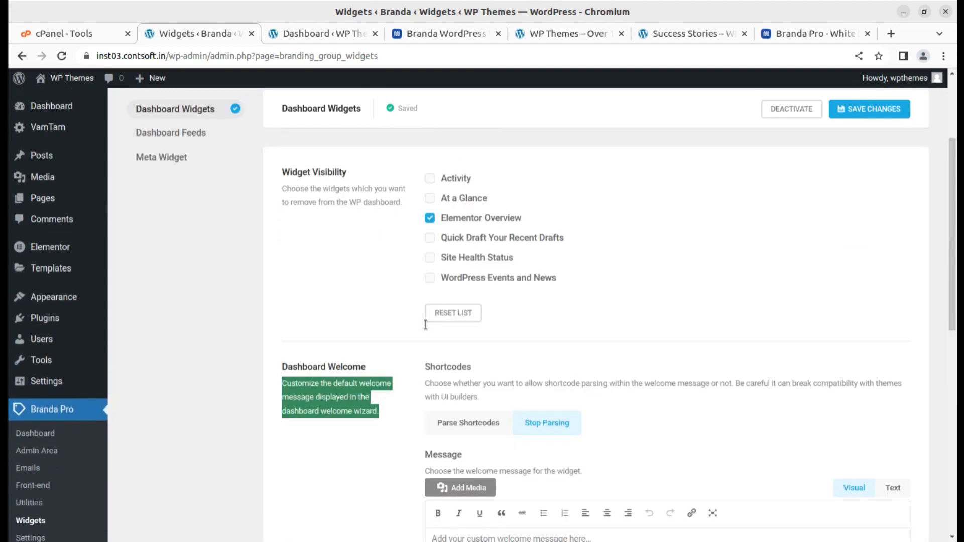
# Activate the Dashboard Feeds module, and view the general options for a new feed without adding one.
pyautogui.click(163, 289)
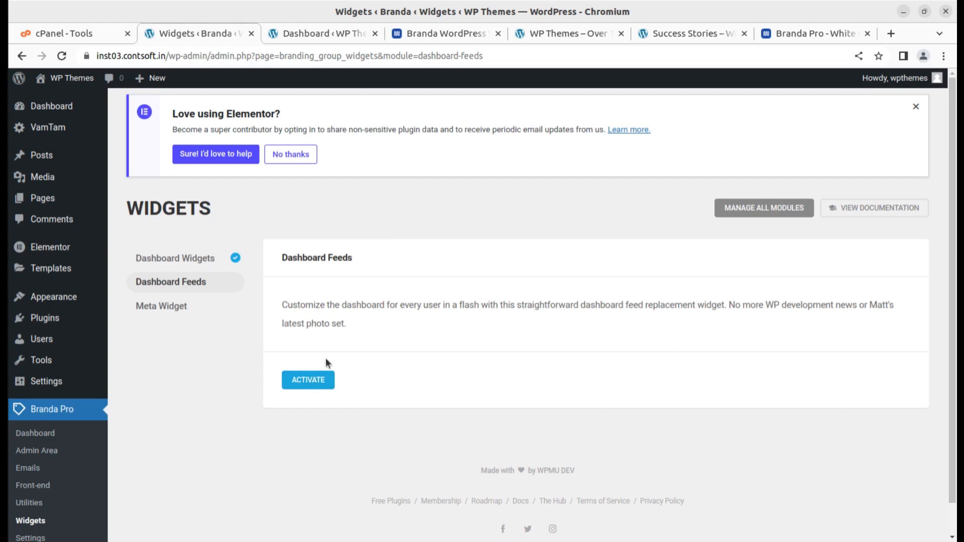
pyautogui.click(312, 381)
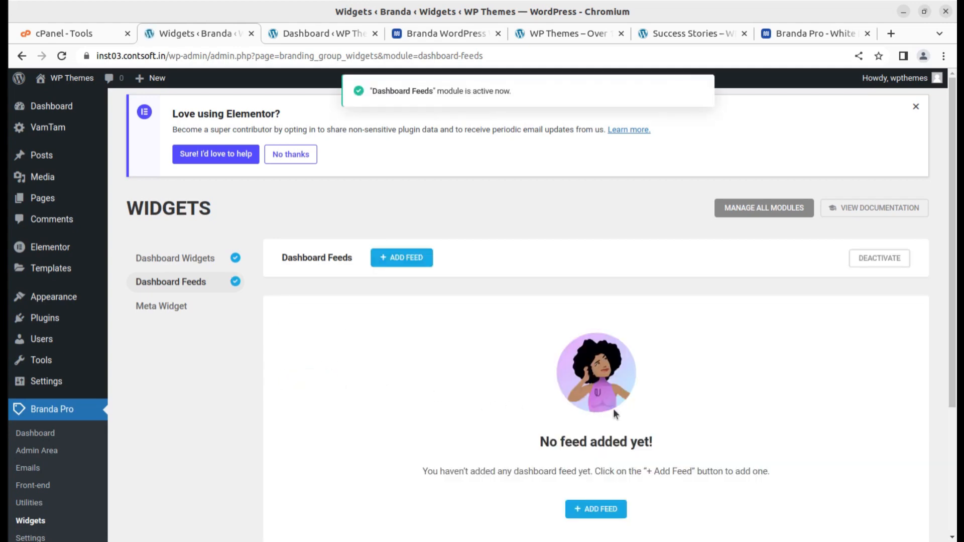
pyautogui.scroll(-3, 614, 409)
pyautogui.click(594, 366)
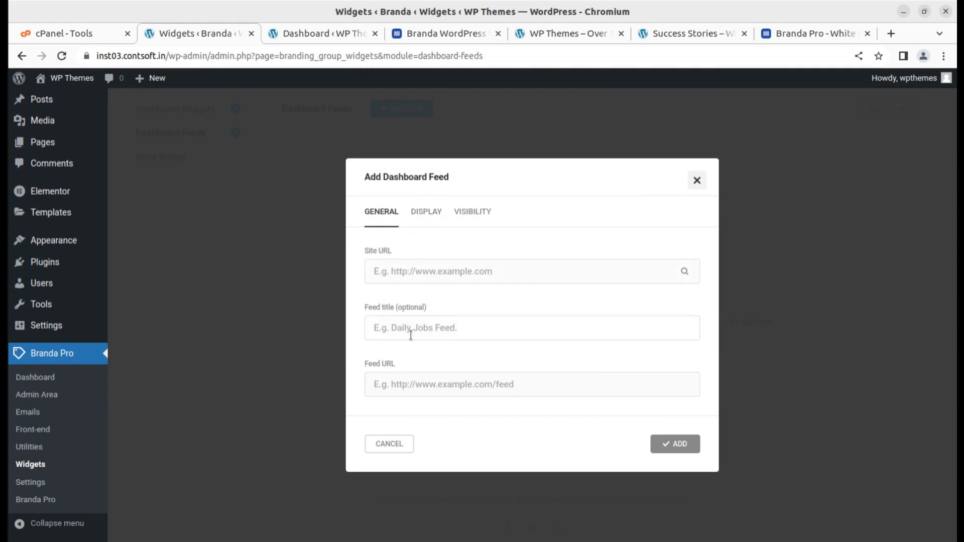
pyautogui.click(697, 181)
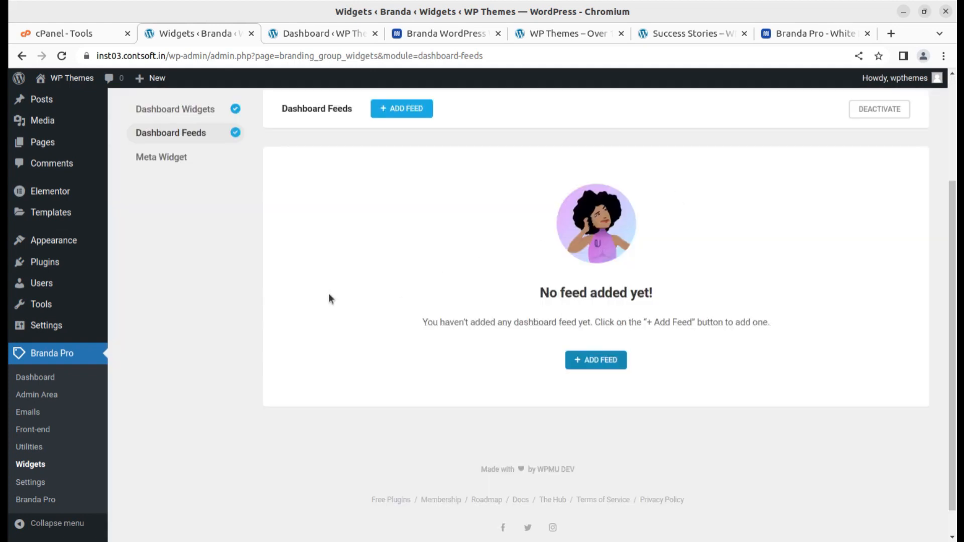
# Read the Meta Widget module's description of the rebranded "Powered By" link and activate the module.
pyautogui.click(181, 159)
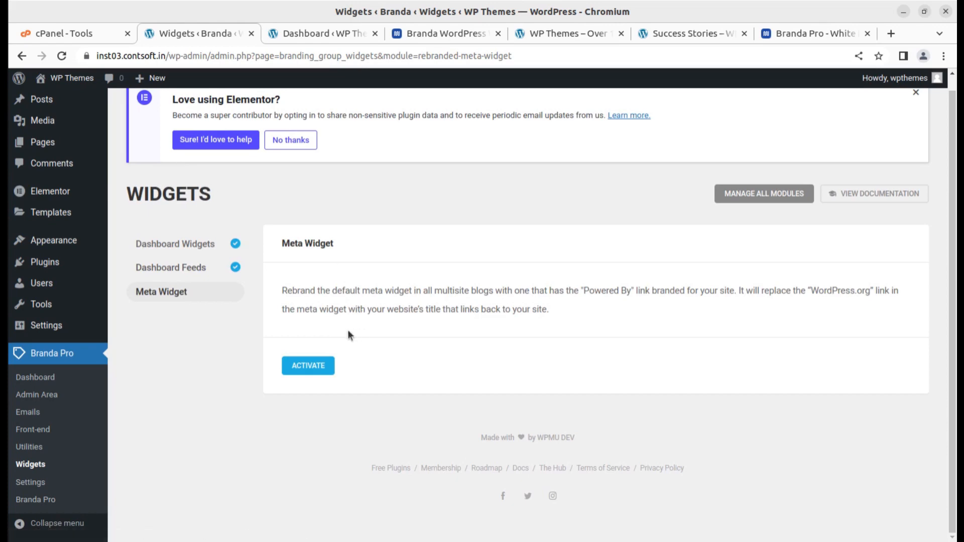
pyautogui.moveTo(282, 292); pyautogui.dragTo(414, 292)
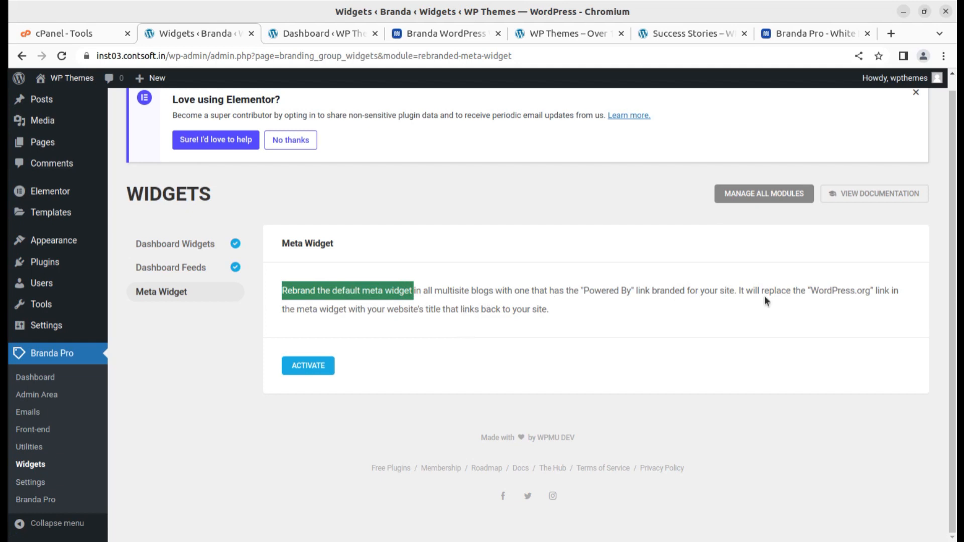
pyautogui.moveTo(584, 290); pyautogui.dragTo(632, 291)
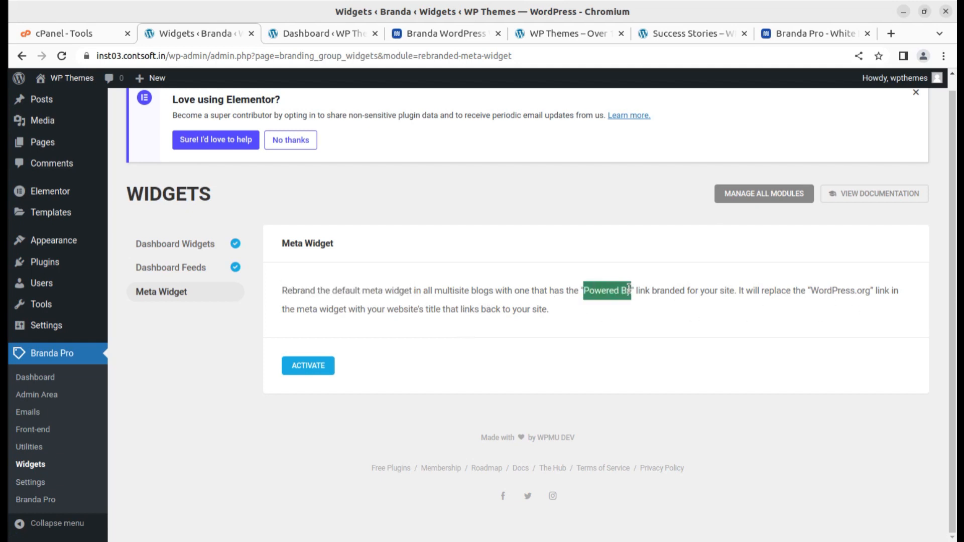
pyautogui.click(299, 369)
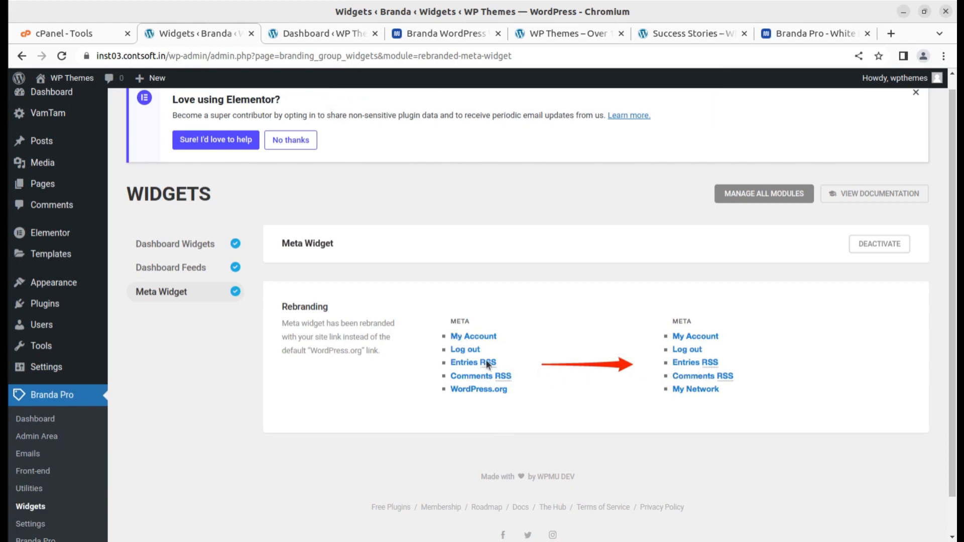
# Read the Meta Widget's rebranding explanation and compare the meta links before and after rebranding.
pyautogui.scroll(-1, 485, 361)
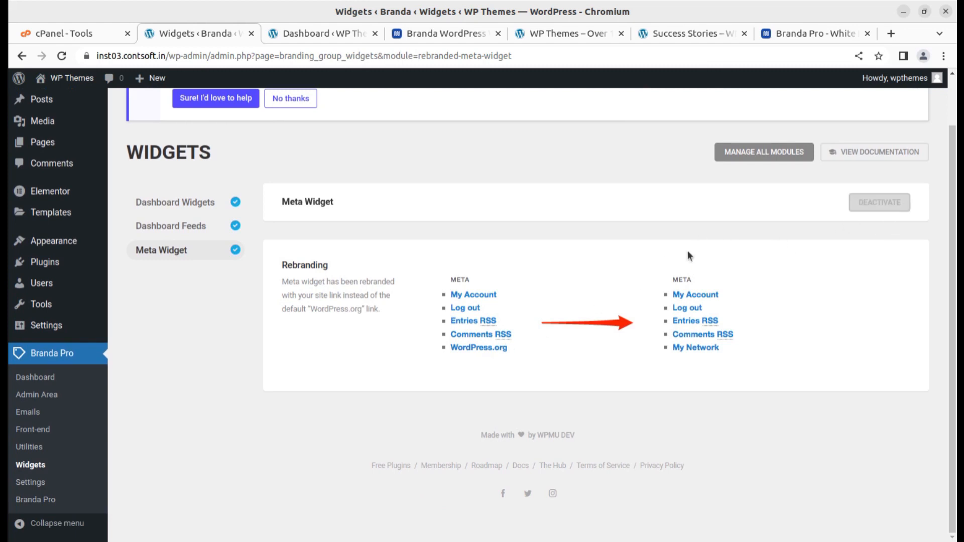
pyautogui.moveTo(282, 282); pyautogui.dragTo(393, 323)
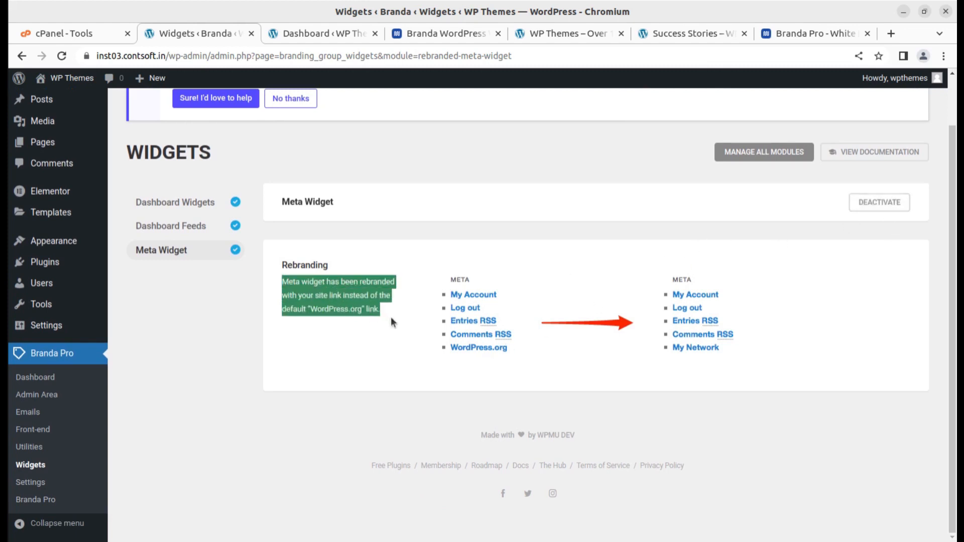
pyautogui.click(317, 307)
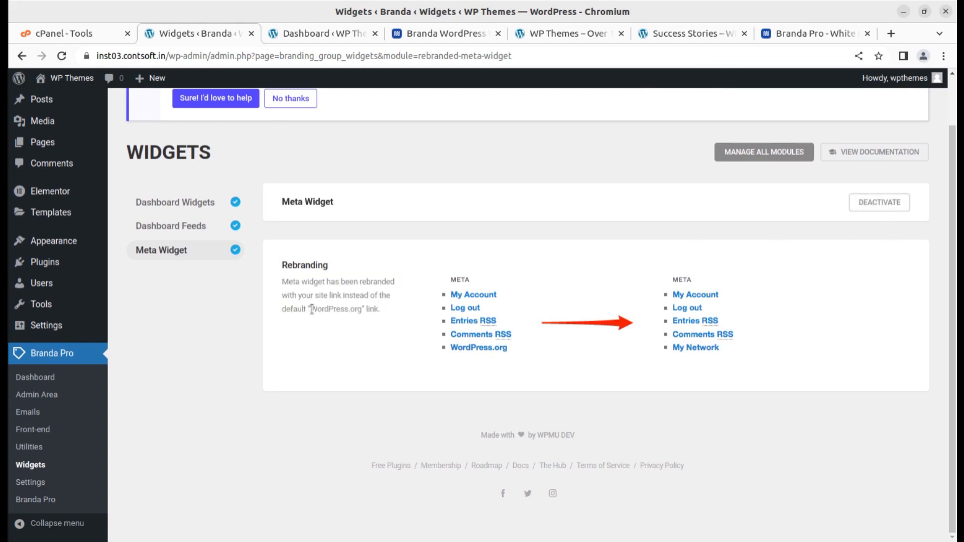
pyautogui.moveTo(288, 282); pyautogui.dragTo(395, 283)
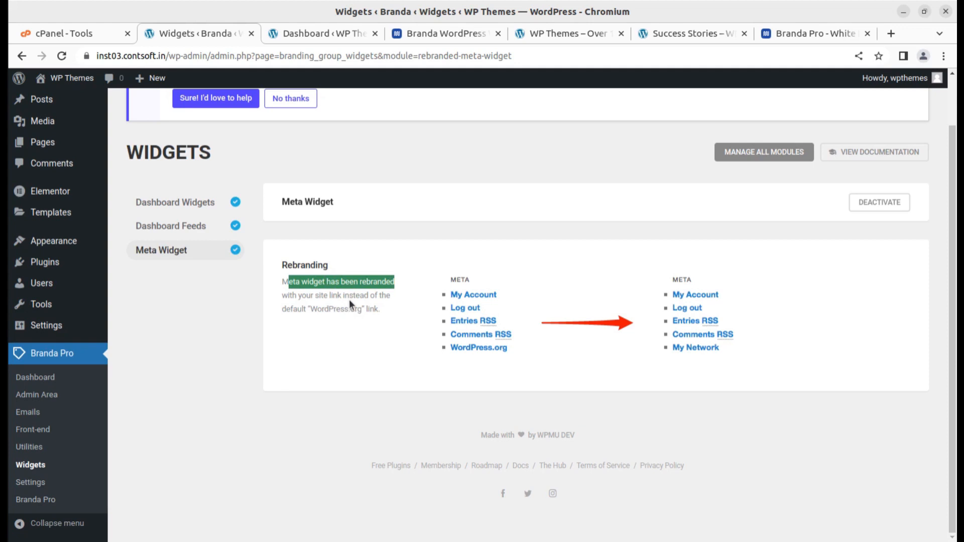
pyautogui.moveTo(315, 308); pyautogui.dragTo(355, 310)
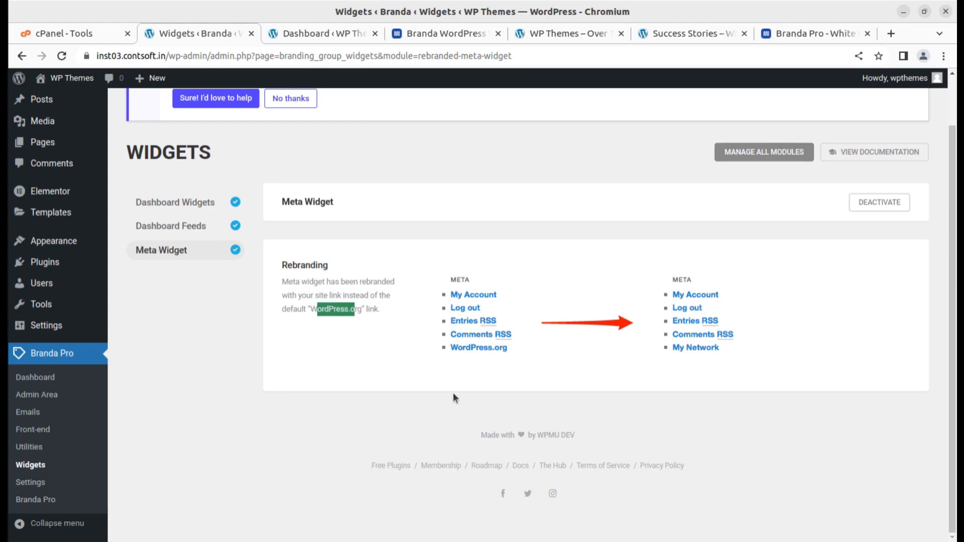
# Open Branda's Settings and examine the Data page's uninstallation and reset options.
pyautogui.click(30, 482)
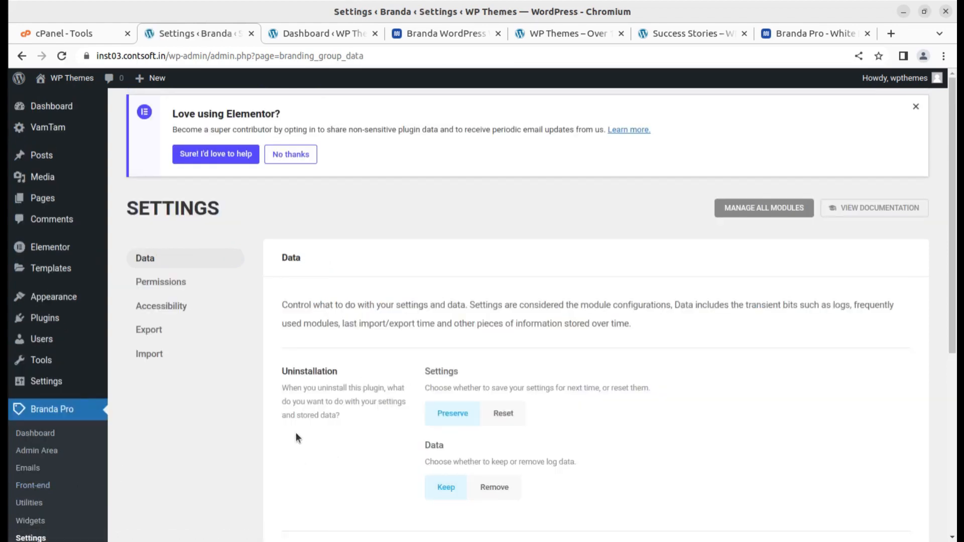
pyautogui.scroll(-3, 229, 310)
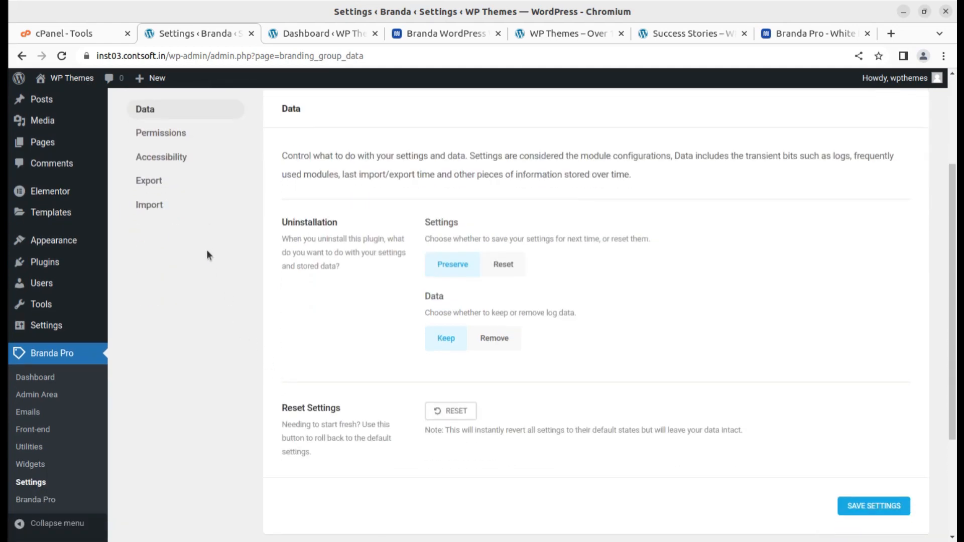
pyautogui.scroll(2, 209, 257)
pyautogui.scroll(-3, 221, 367)
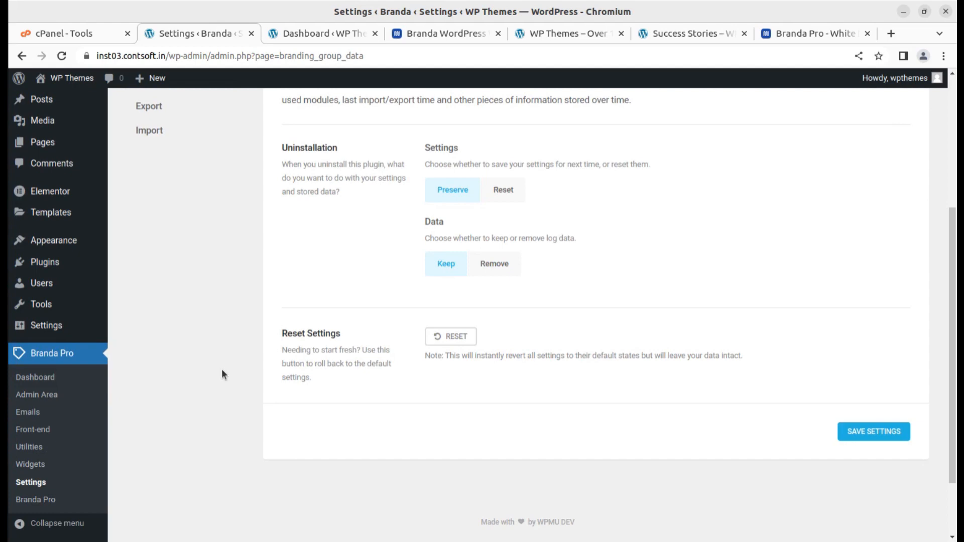
pyautogui.scroll(4, 221, 375)
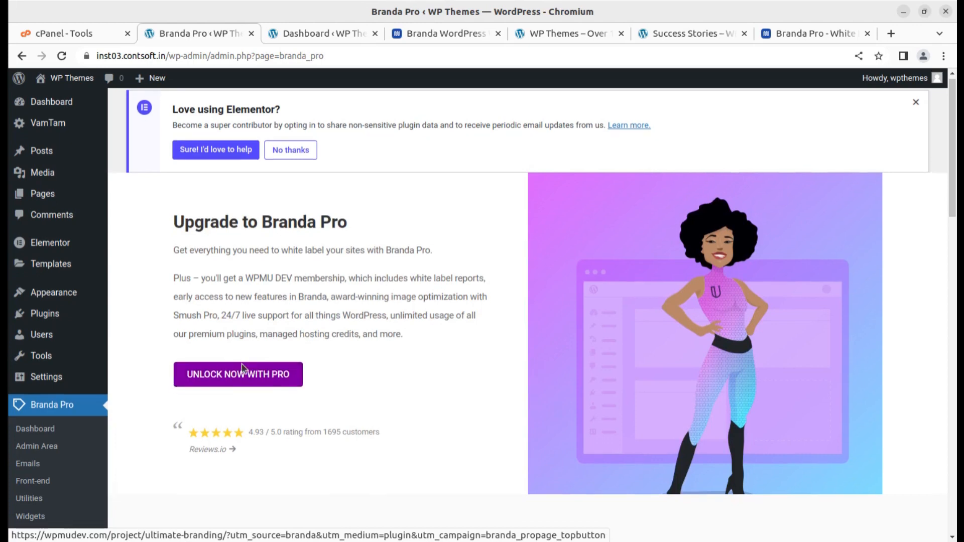
# Open the Branda Pro upgrade page and read through the listed Pro features.
pyautogui.scroll(-5, 337, 305)
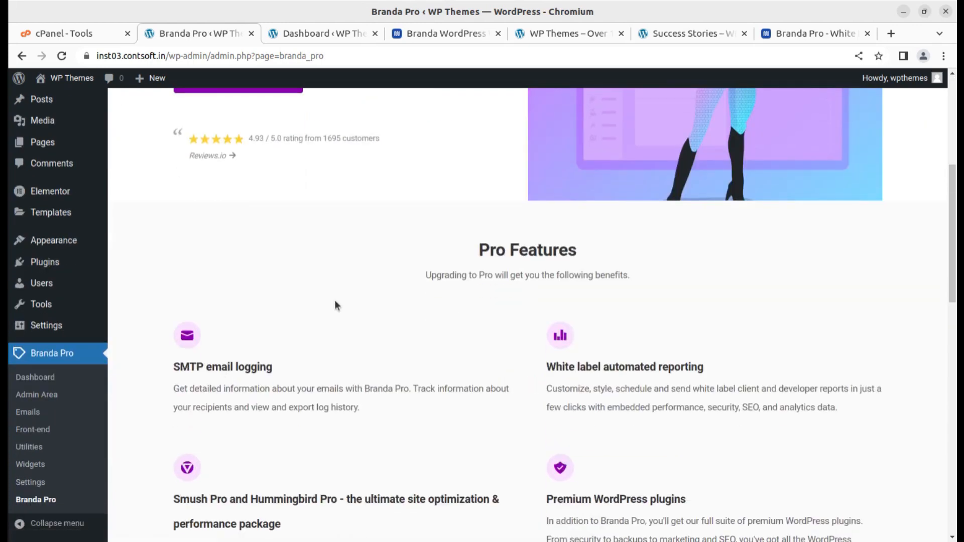
pyautogui.scroll(-3, 236, 378)
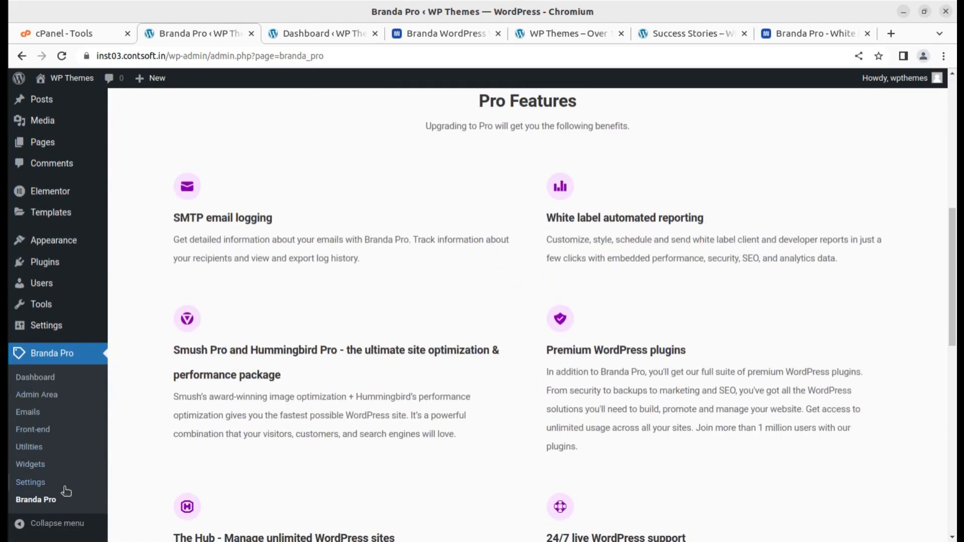
pyautogui.scroll(-4, 221, 420)
pyautogui.scroll(-4, 224, 422)
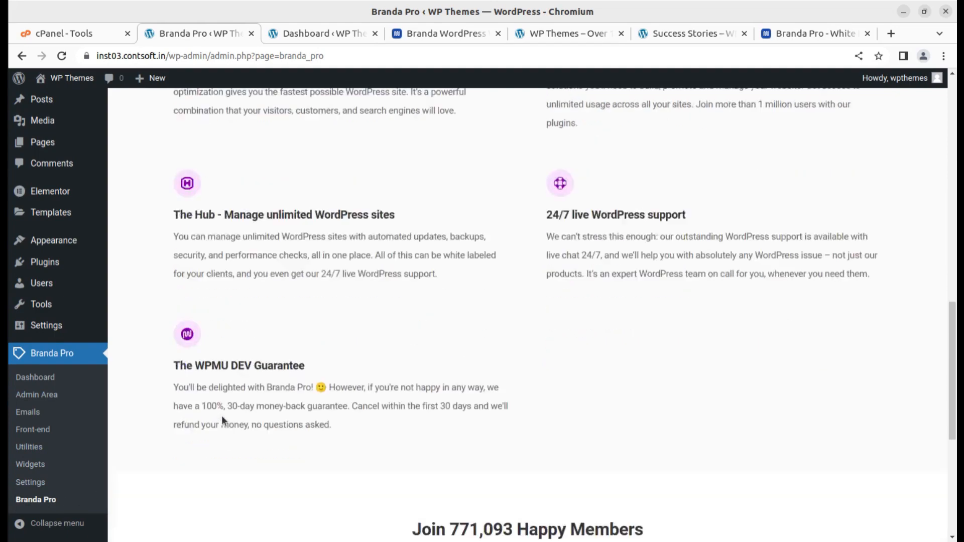
pyautogui.scroll(7, 221, 415)
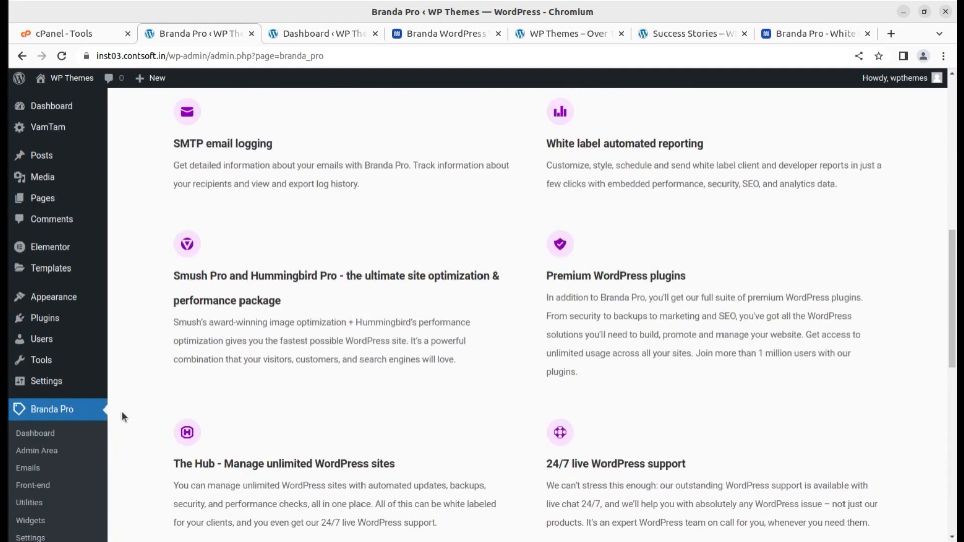
# Open Branda's own dashboard and look over the active modules summary and the frequently used modules.
pyautogui.click(36, 433)
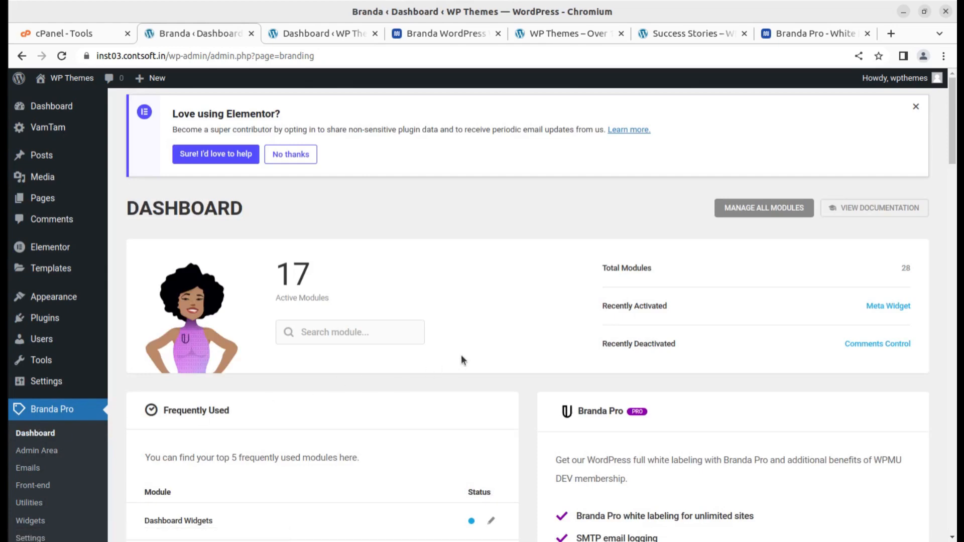
pyautogui.scroll(-6, 460, 356)
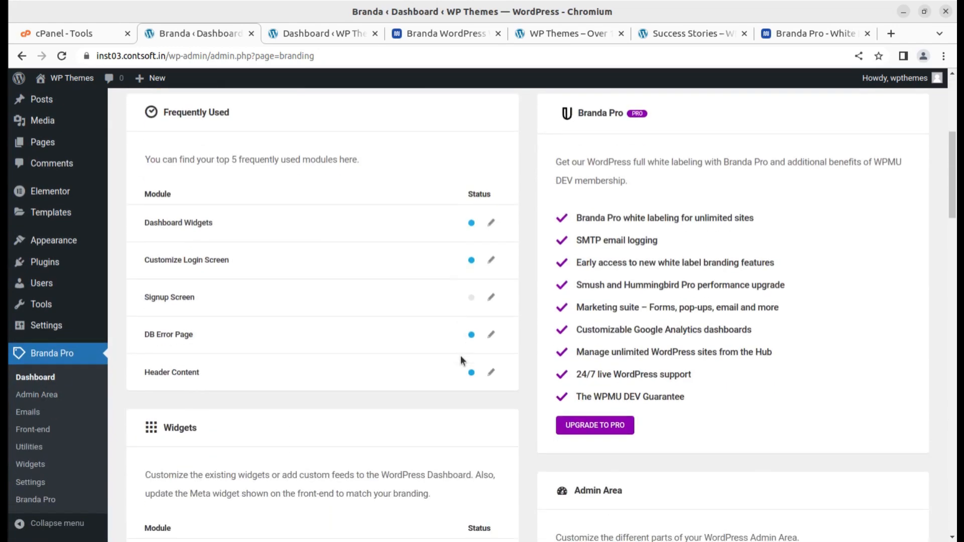
pyautogui.scroll(6, 460, 356)
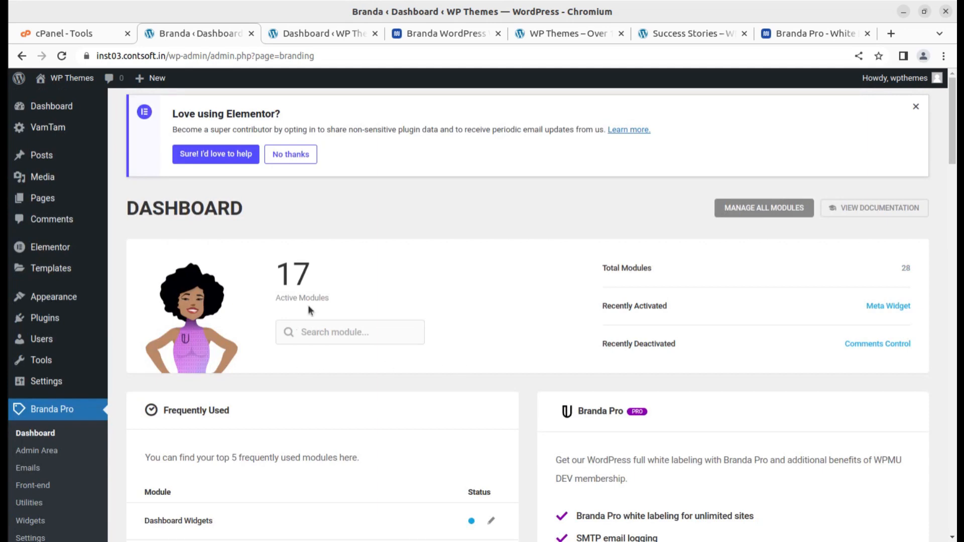